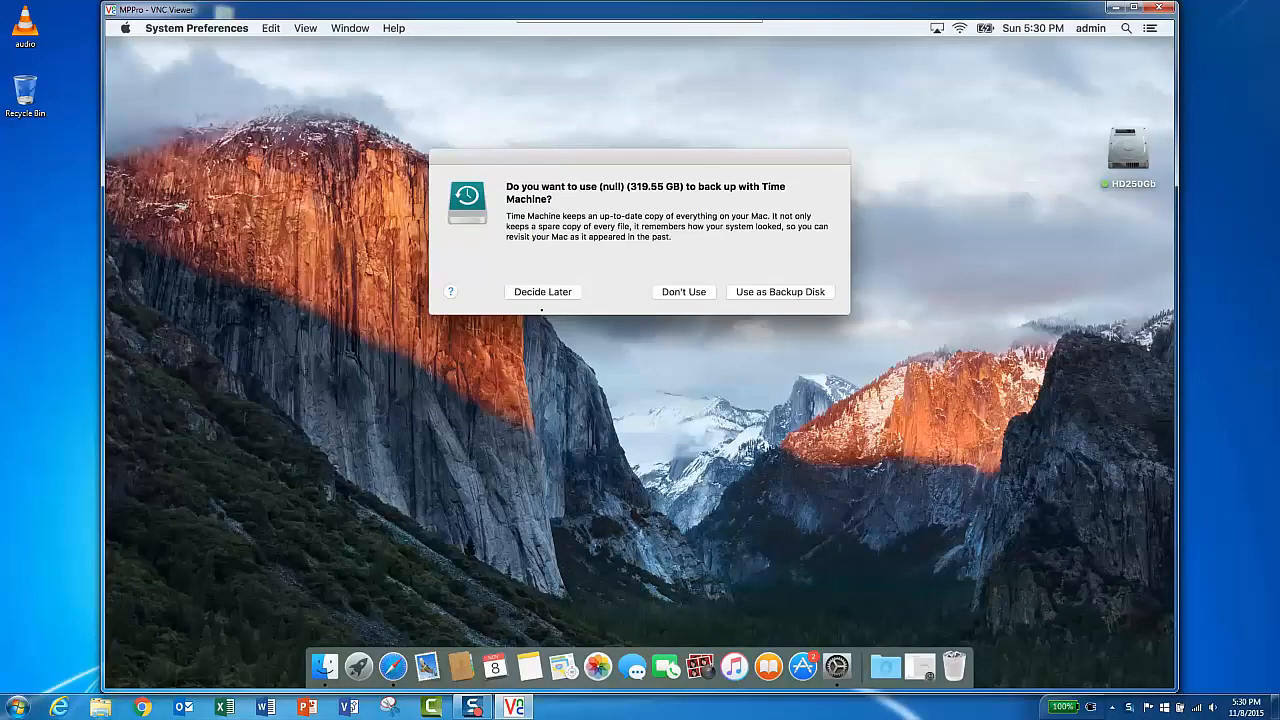
- Decline using the external disk for Time Machine backups
left_click(683, 292)
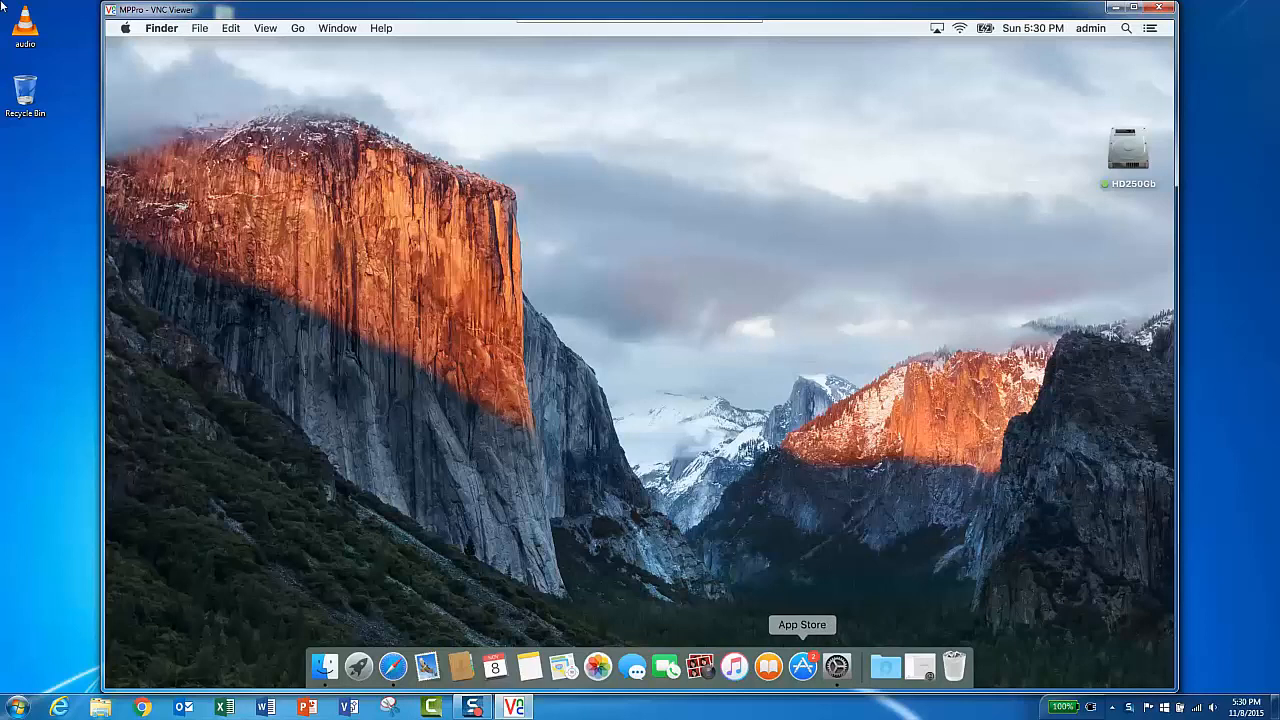
- In Finder preferences, show external disks, CDs, DVDs, and iPods, and connected servers on the desktop
left_click(177, 31)
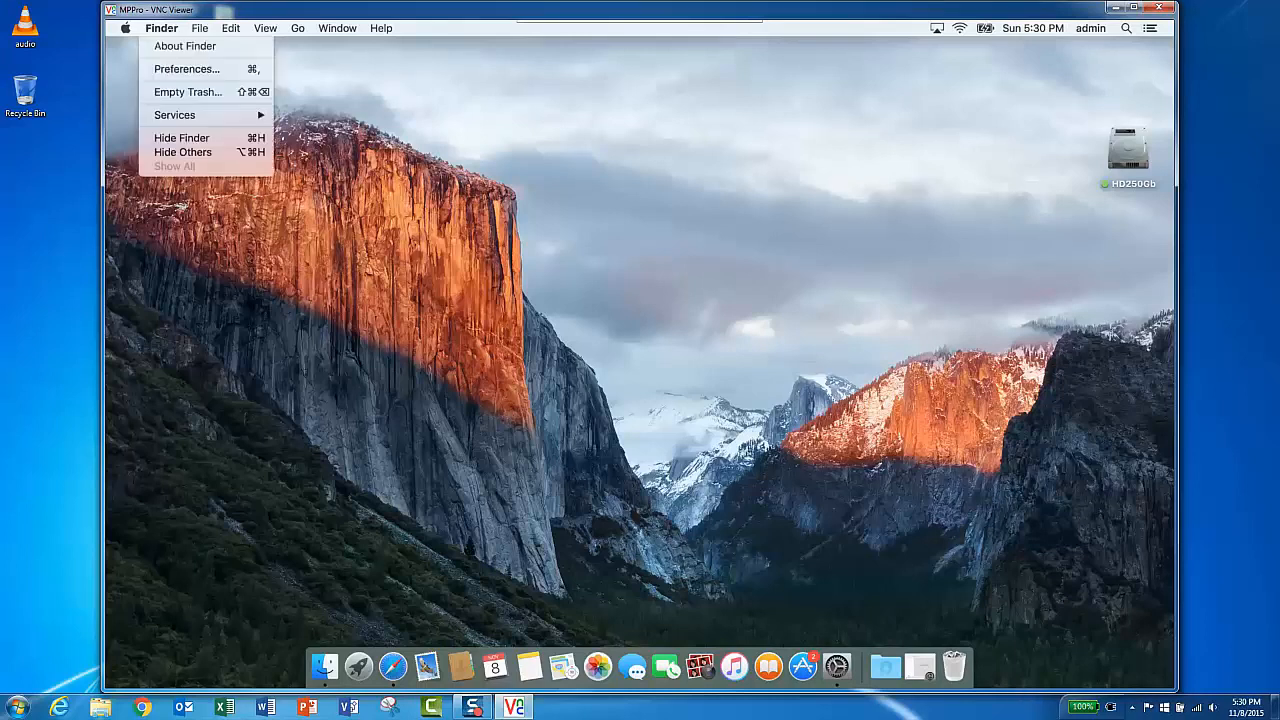
left_click(181, 70)
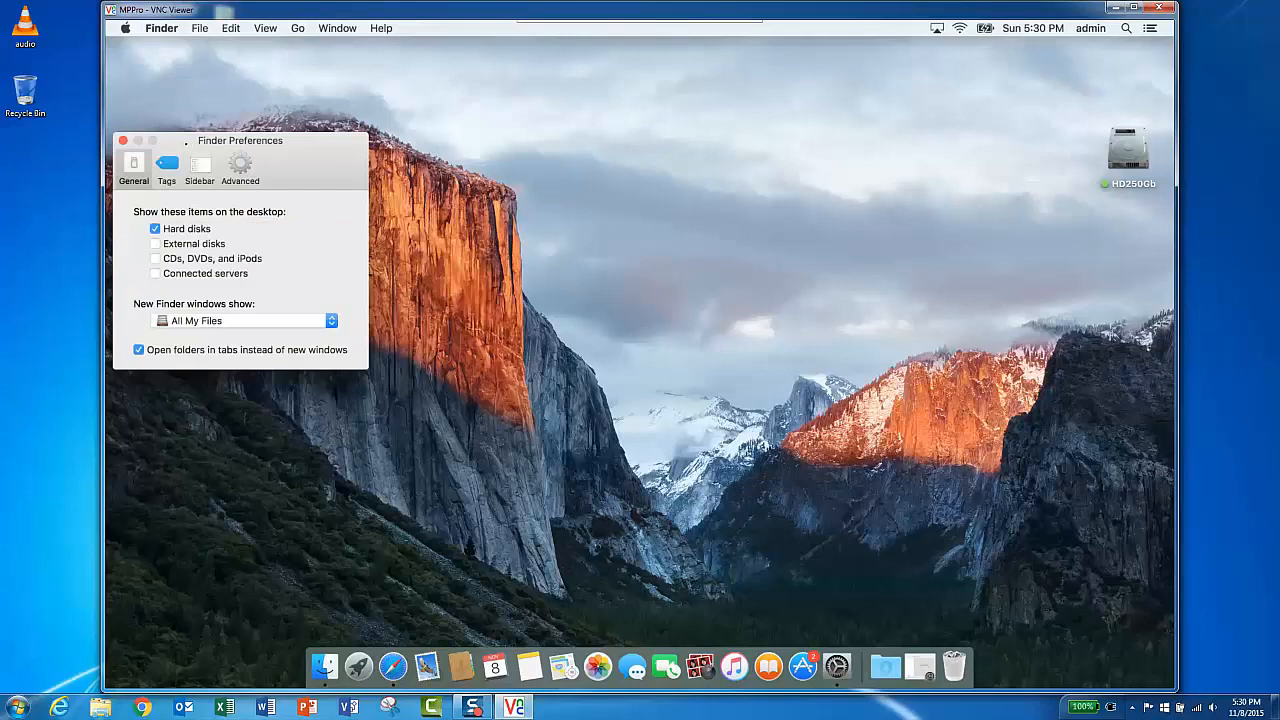
left_click_drag(186, 144, 274, 140)
mouse_move(545, 127)
left_mouse_down()
mouse_move(559, 111)
mouse_move(496, 138)
left_mouse_up()
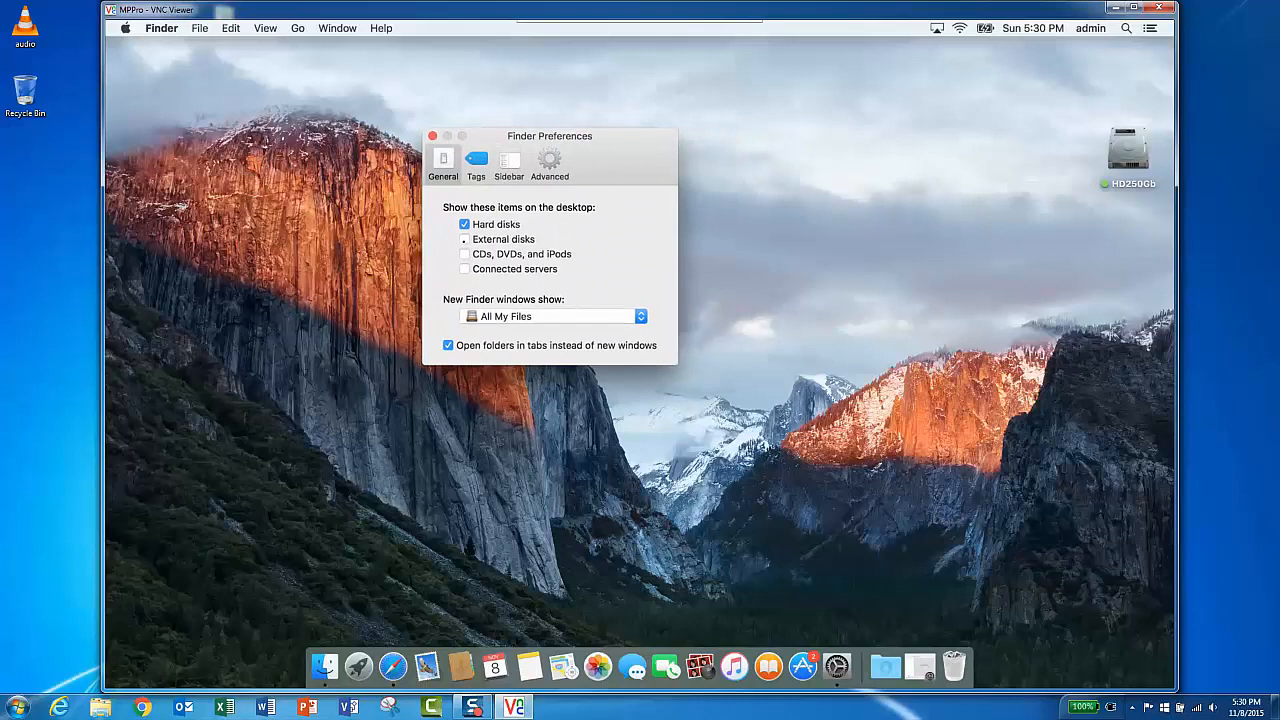
left_click(464, 239)
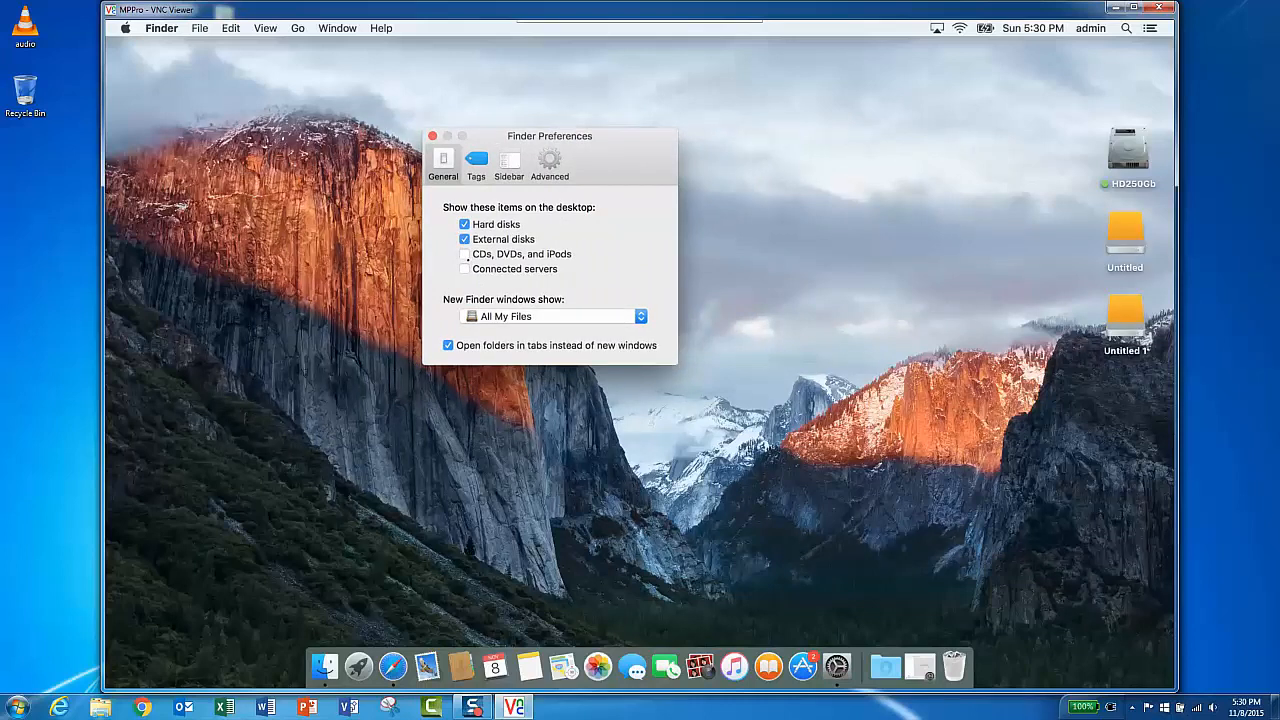
left_click(465, 255)
left_click(465, 269)
left_click(433, 137)
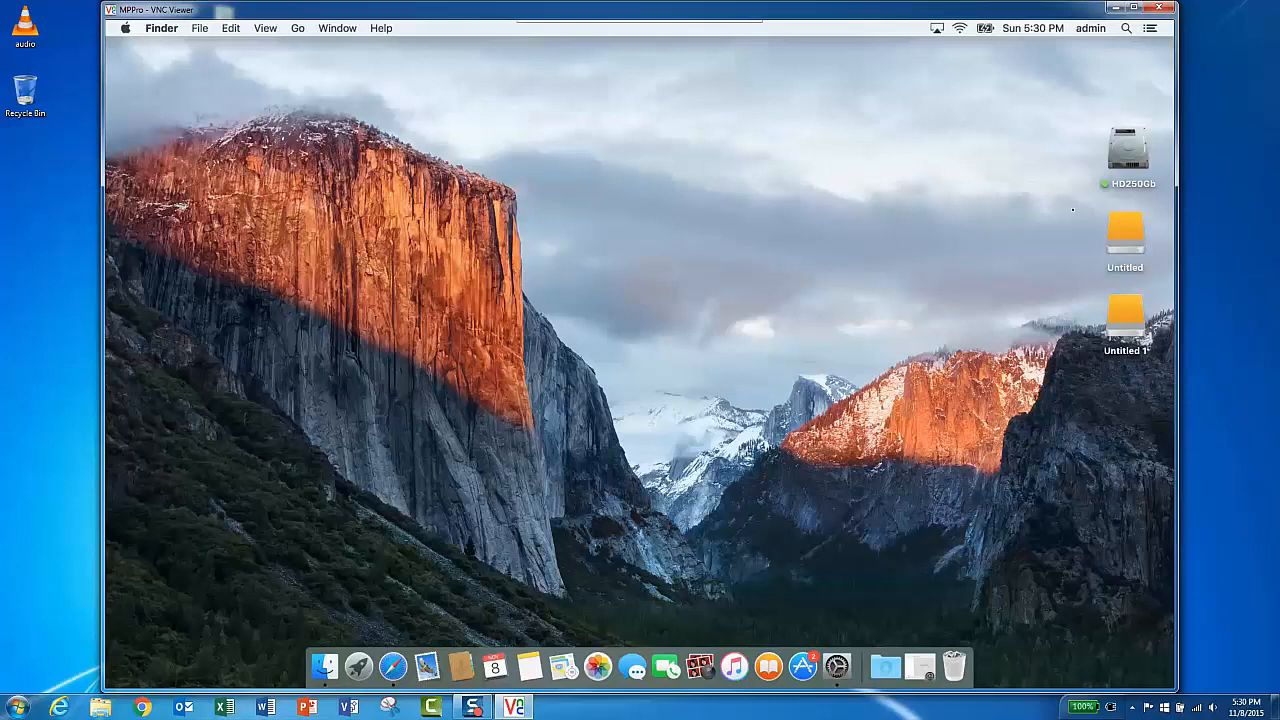
- Open System Preferences and look over the Network pane's Wi-Fi settings, then close it
left_click_drag(1069, 203, 946, 282)
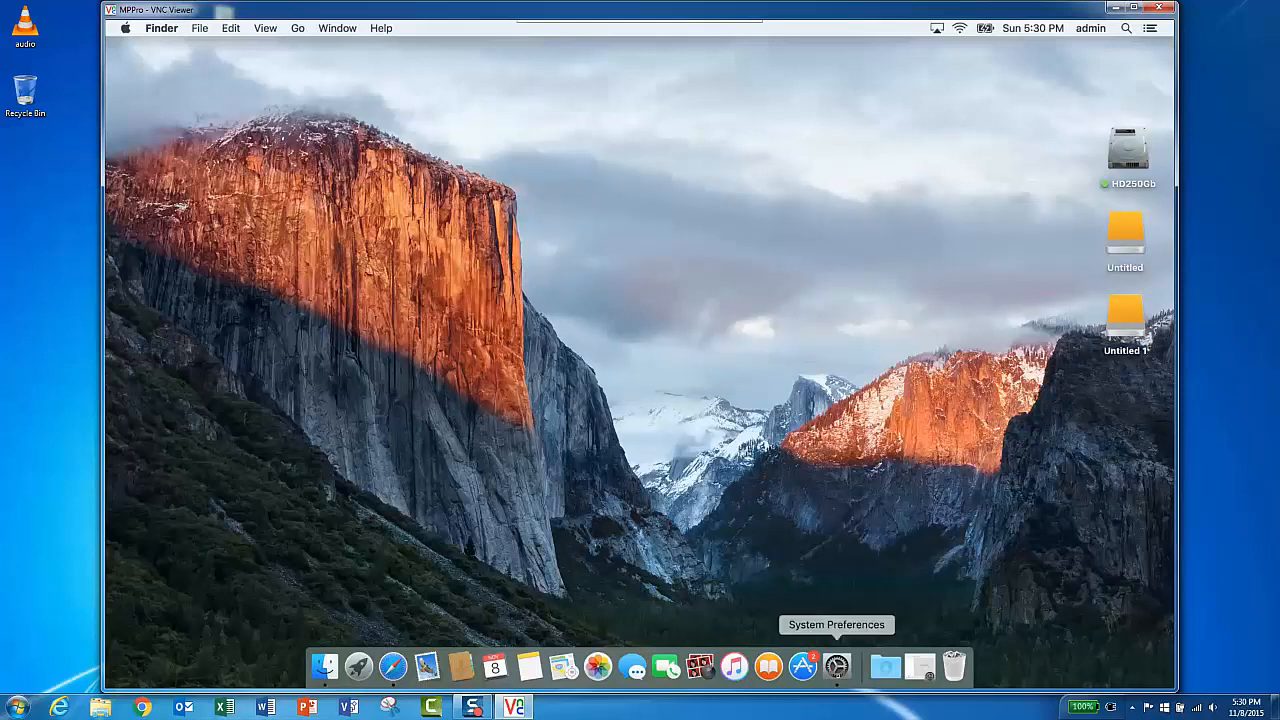
left_click(830, 668)
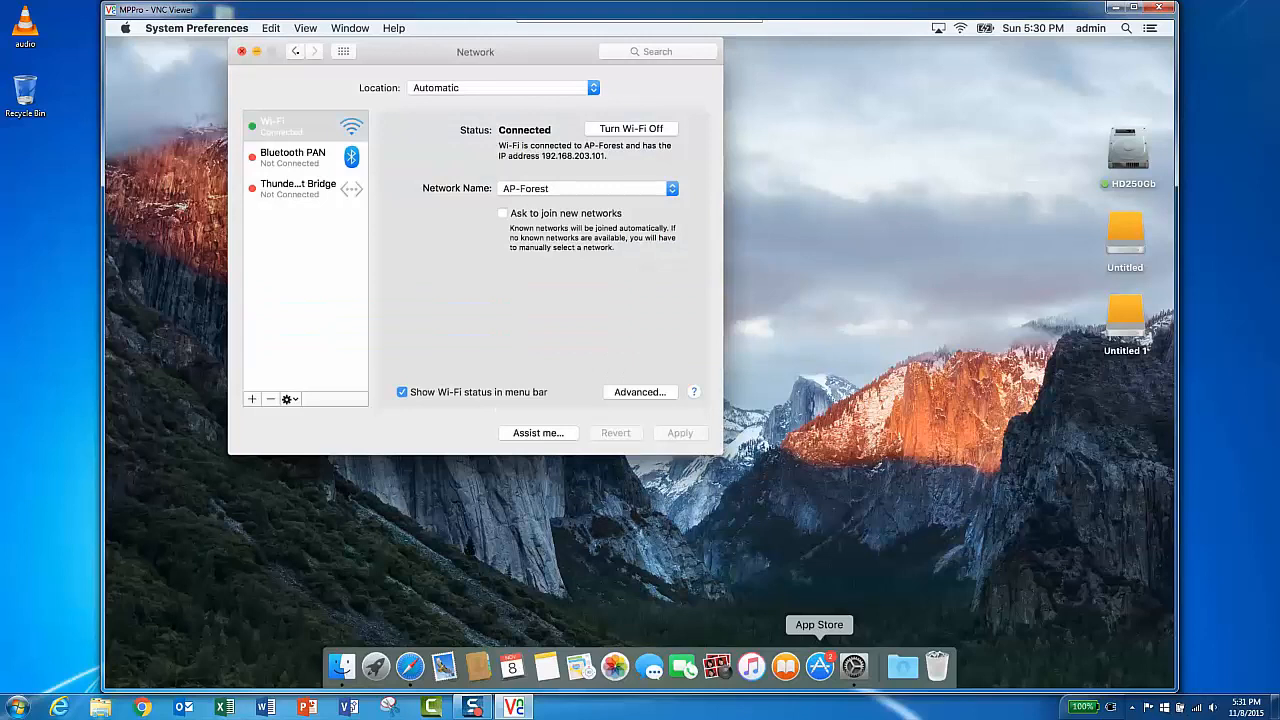
left_click(297, 53)
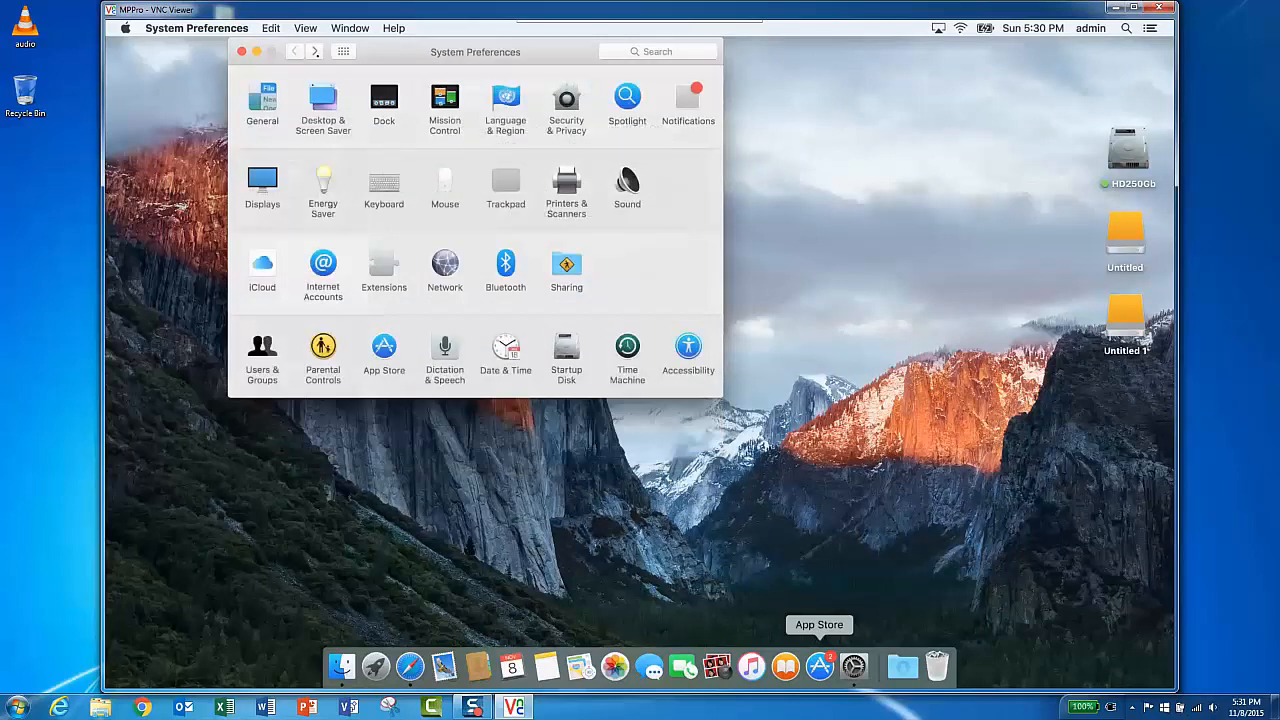
left_click(317, 55)
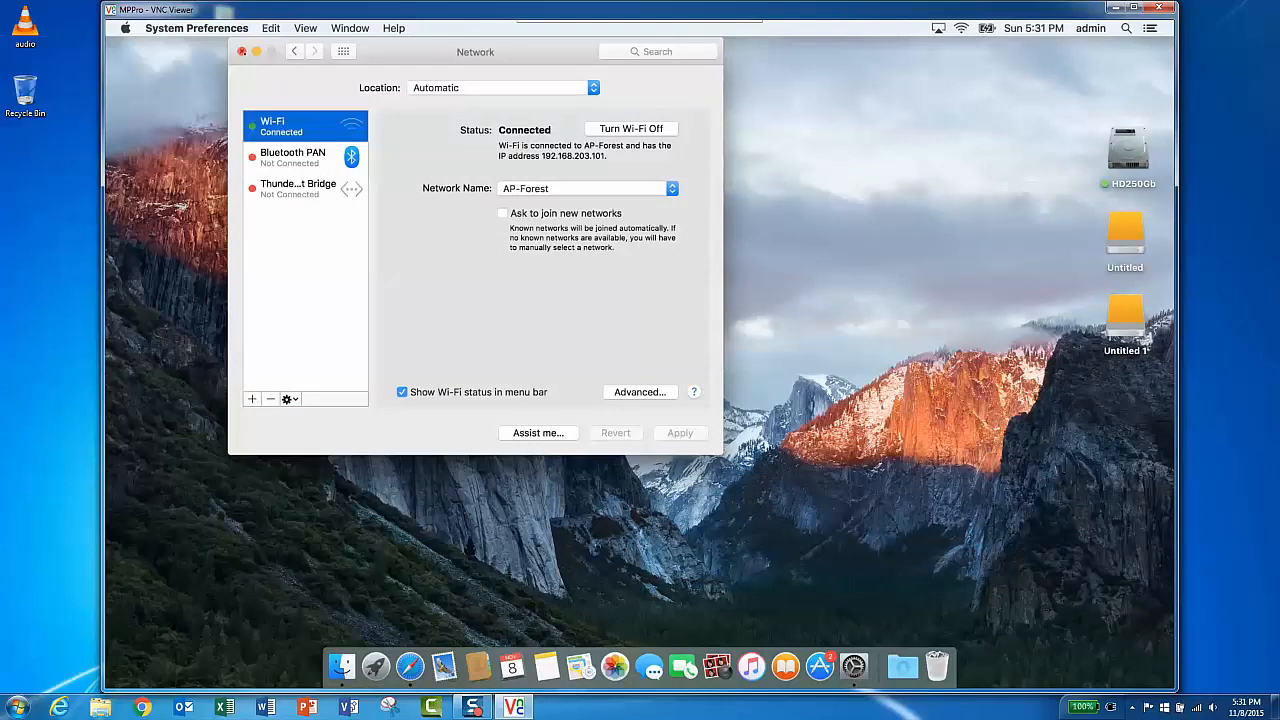
left_click(242, 51)
- Launch Disk Utility from the Utilities folder and select the external WDC disk
left_click(297, 28)
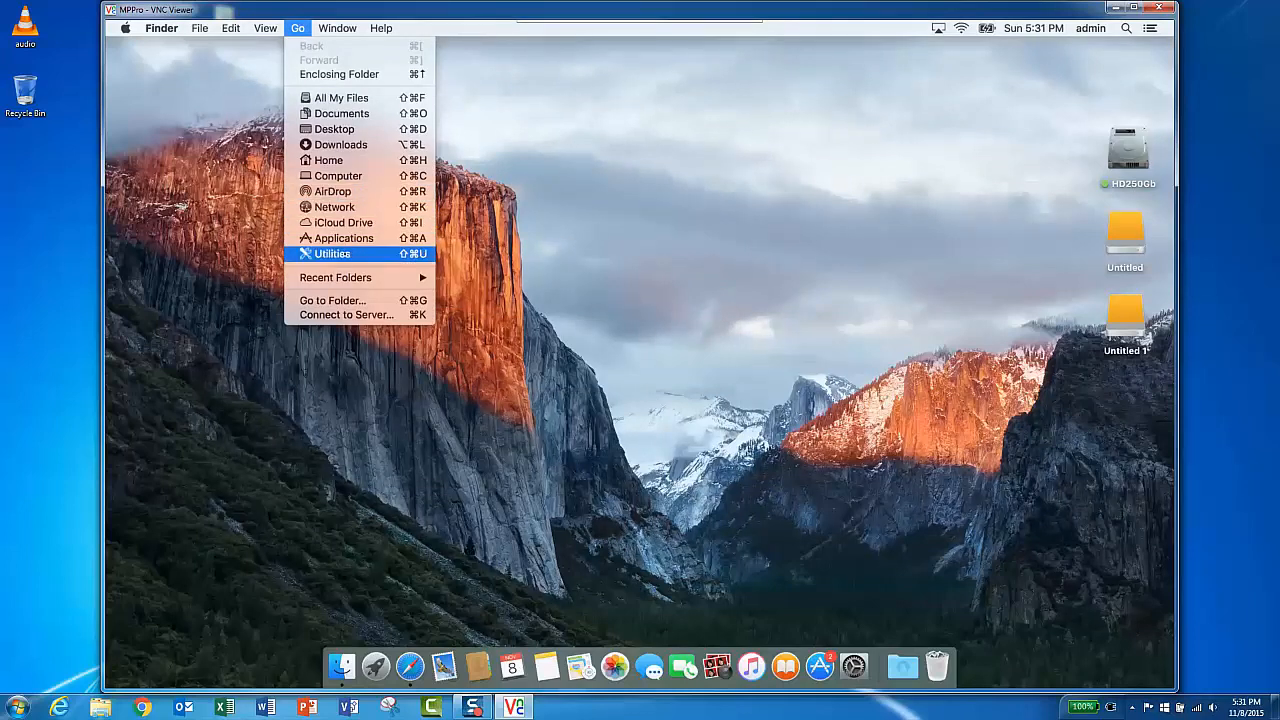
left_click(333, 254)
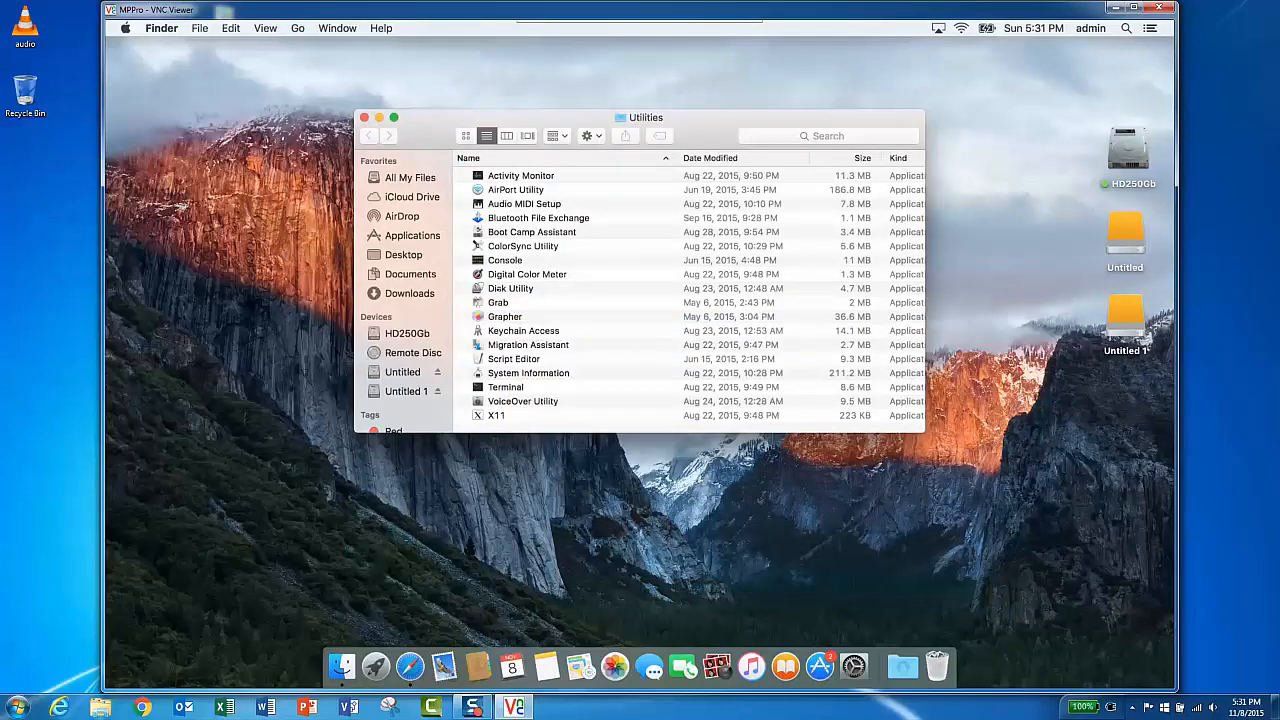
double_click(498, 289)
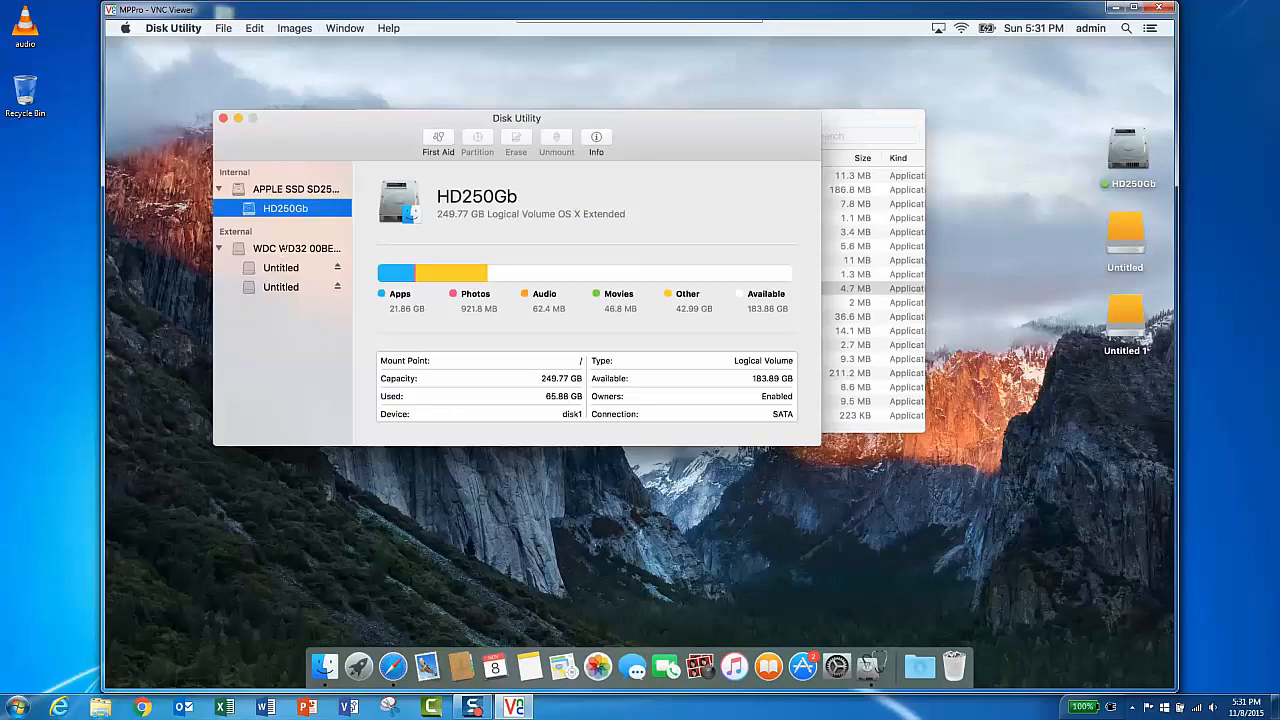
left_click(283, 248)
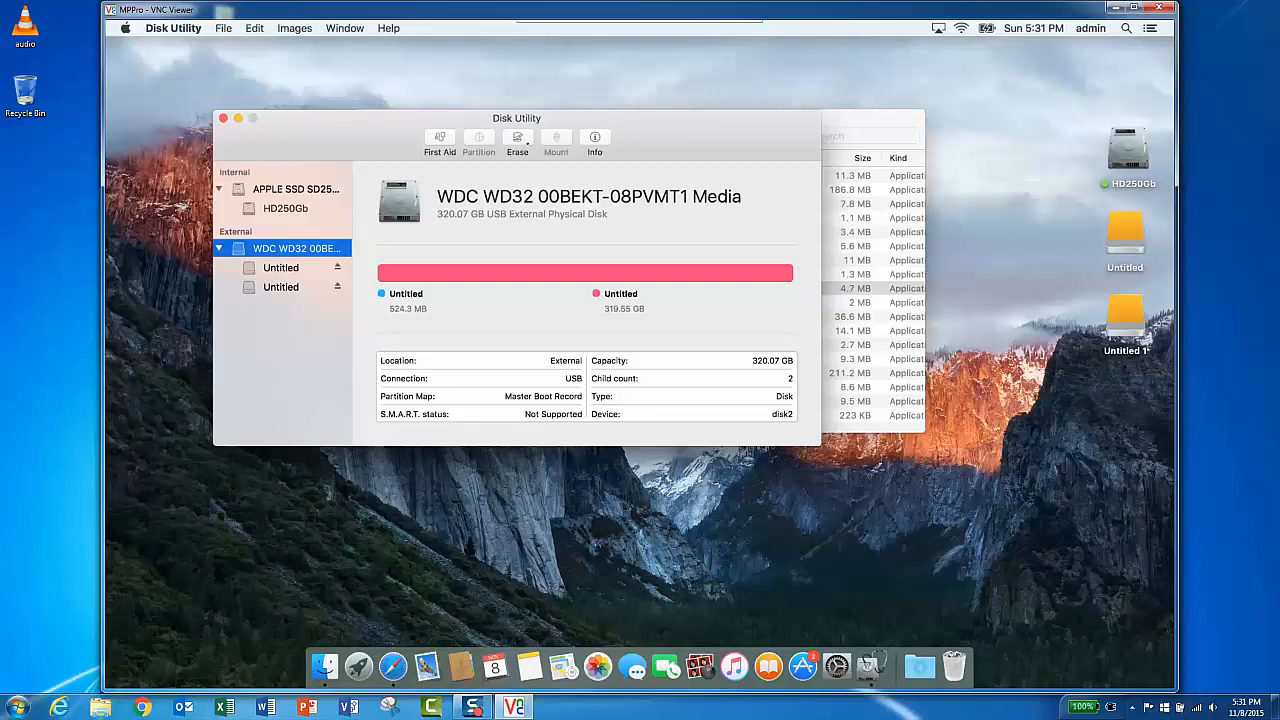
left_click(517, 140)
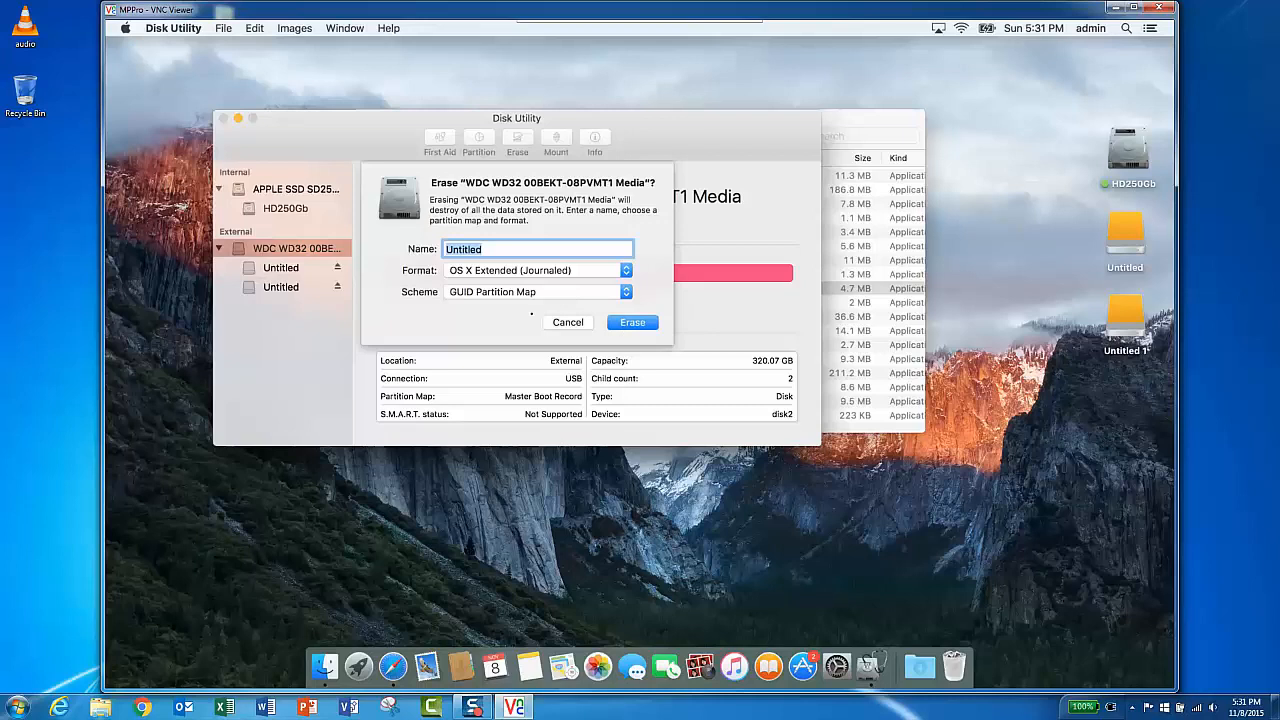
type("ExternalHD")
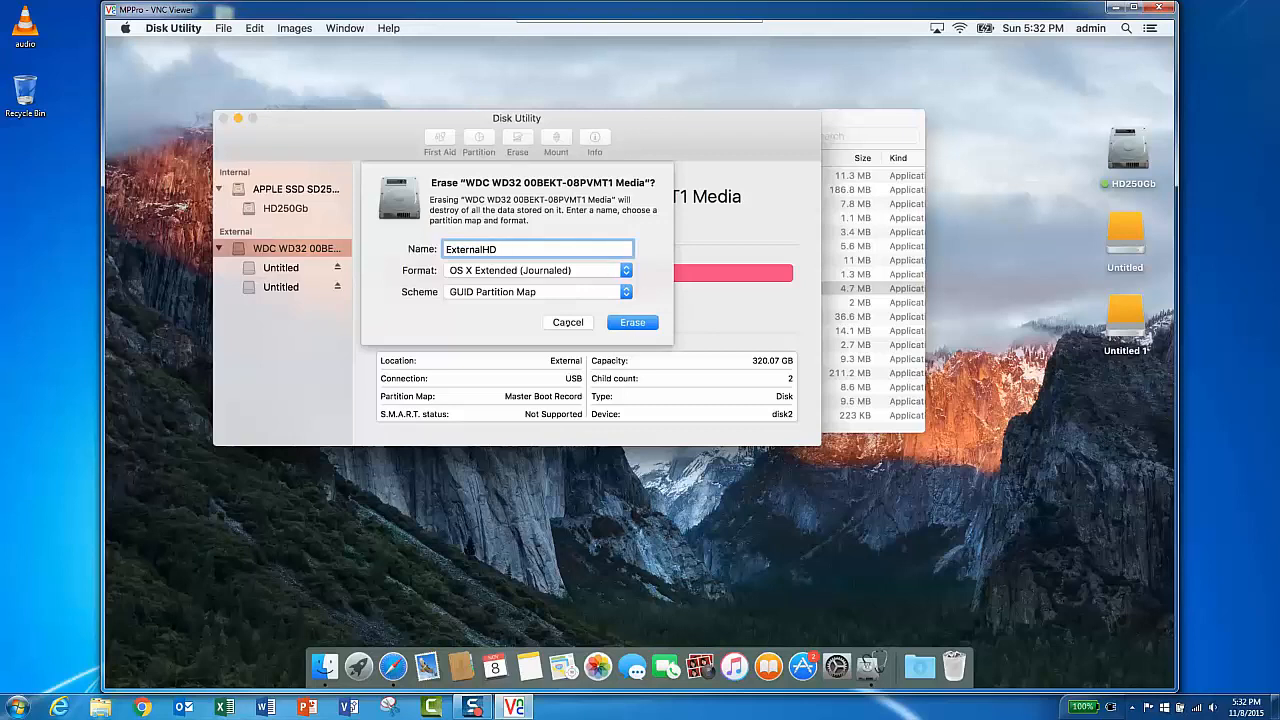
left_click(568, 322)
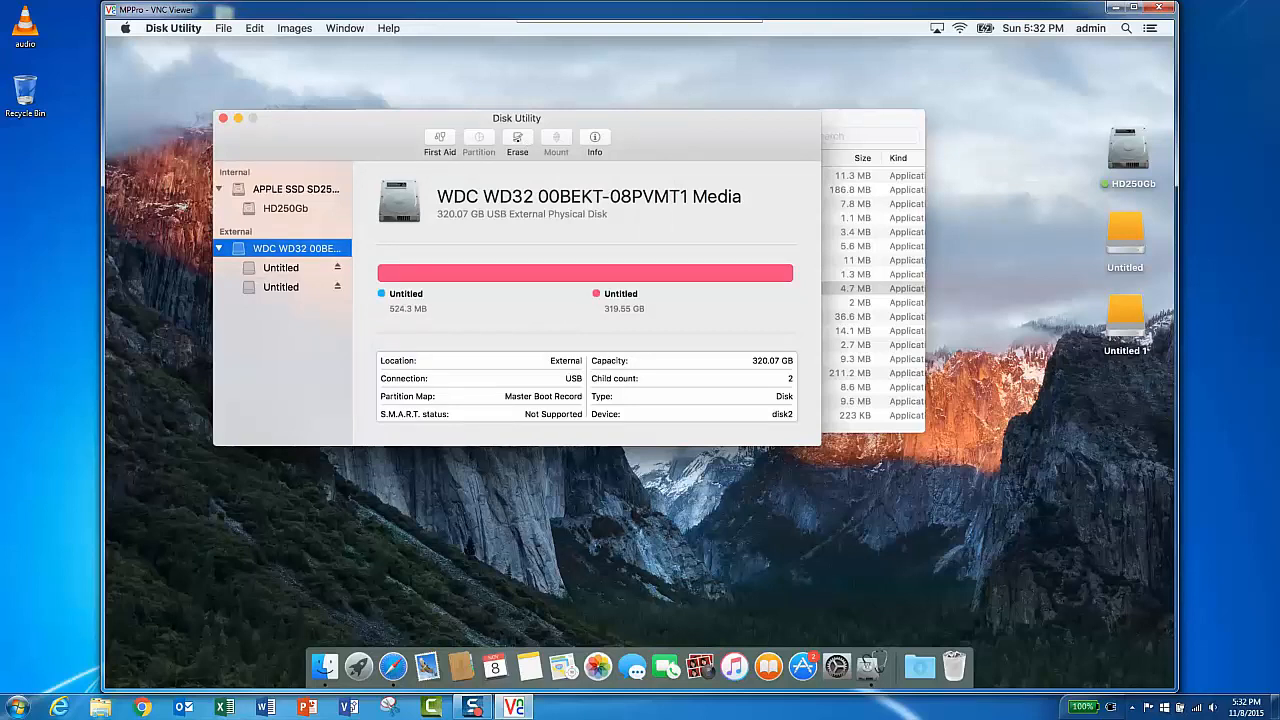
- Erase the external disk with the name ExtHD, OS X Extended (Journaled) format and GUID Partition Map scheme
left_click(517, 140)
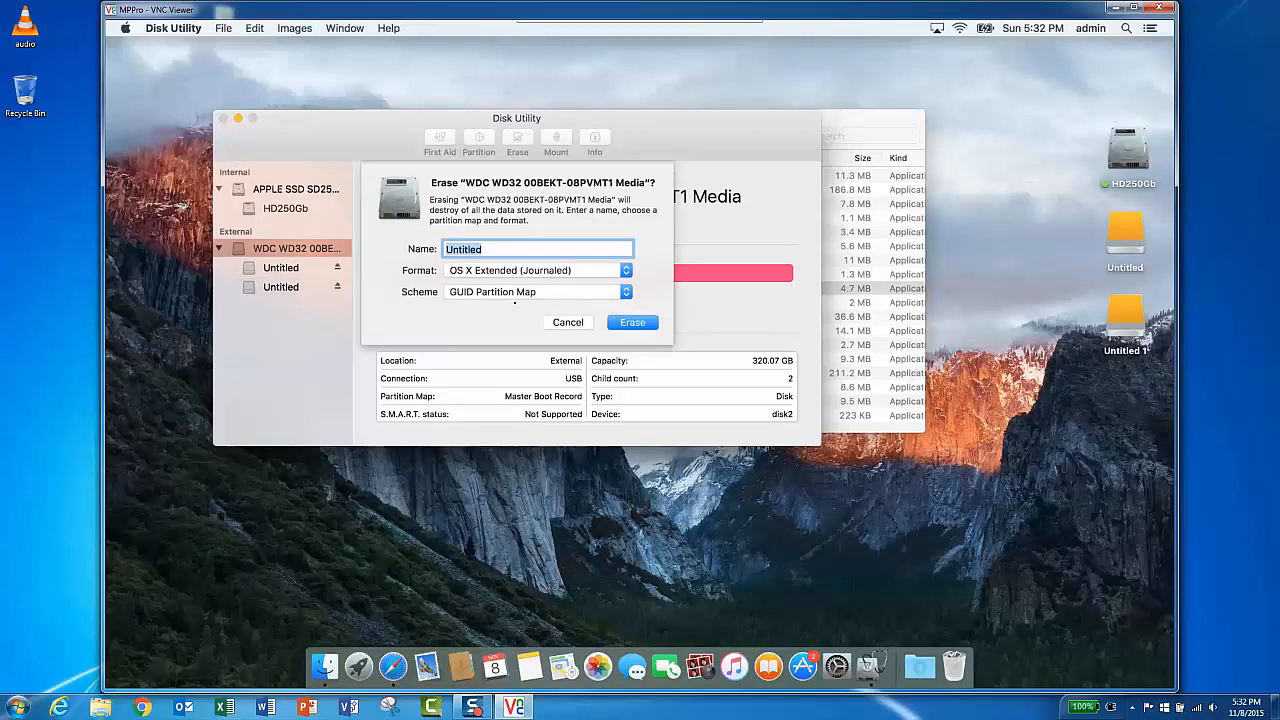
type("ExtHD")
left_click(626, 292)
left_click(626, 292)
left_click(626, 292)
left_click(626, 292)
left_click(627, 294)
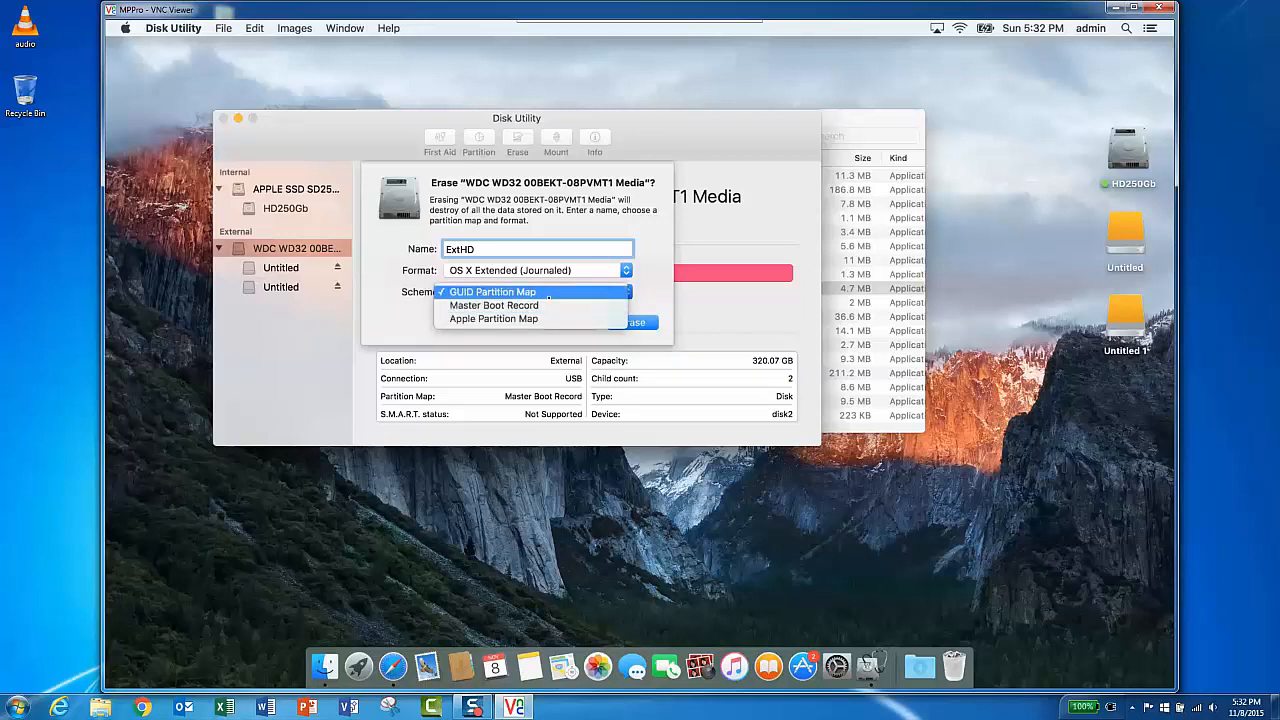
left_click(549, 292)
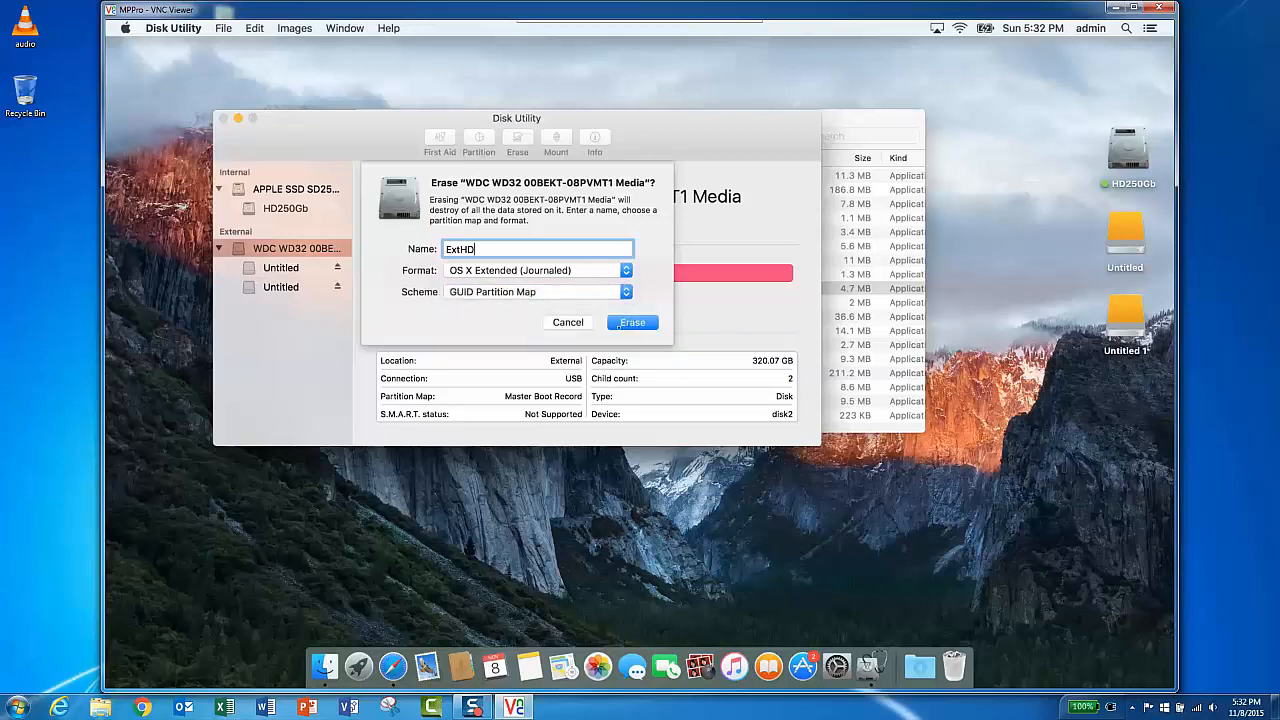
left_click(632, 322)
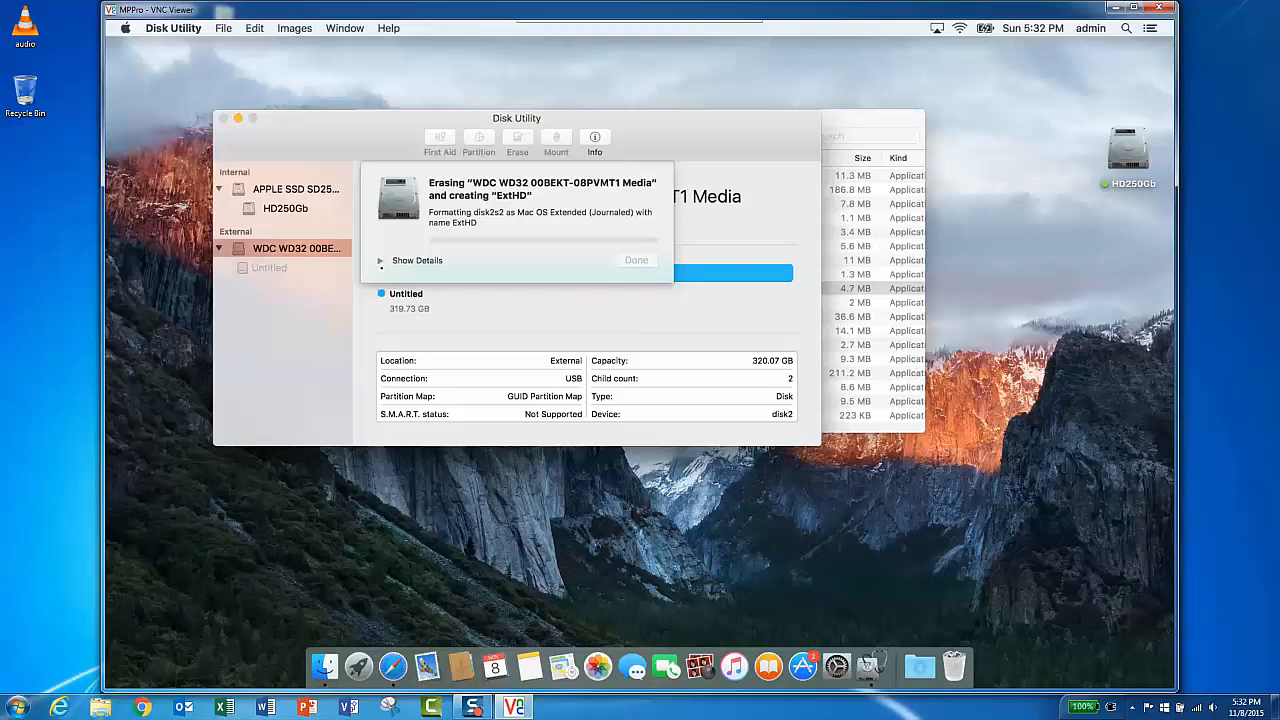
- Decline using ExtHD for Time Machine and close the completed erase dialog
left_click(380, 260)
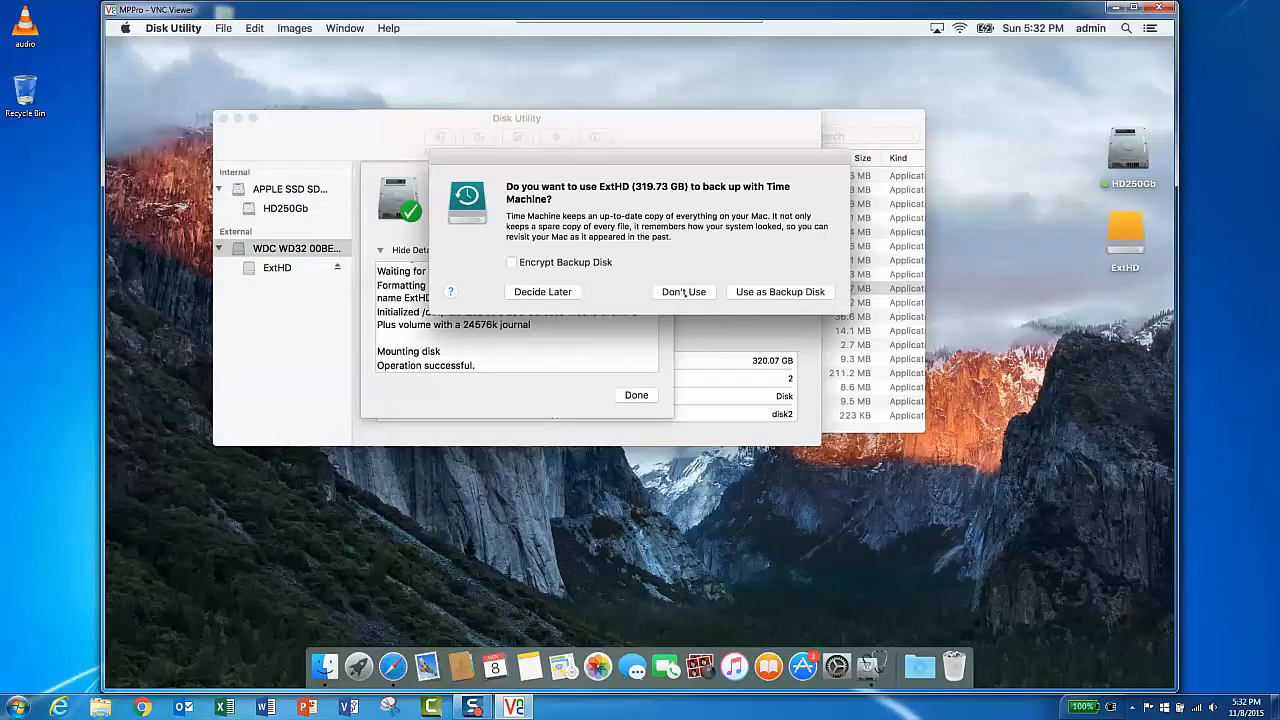
left_click(684, 292)
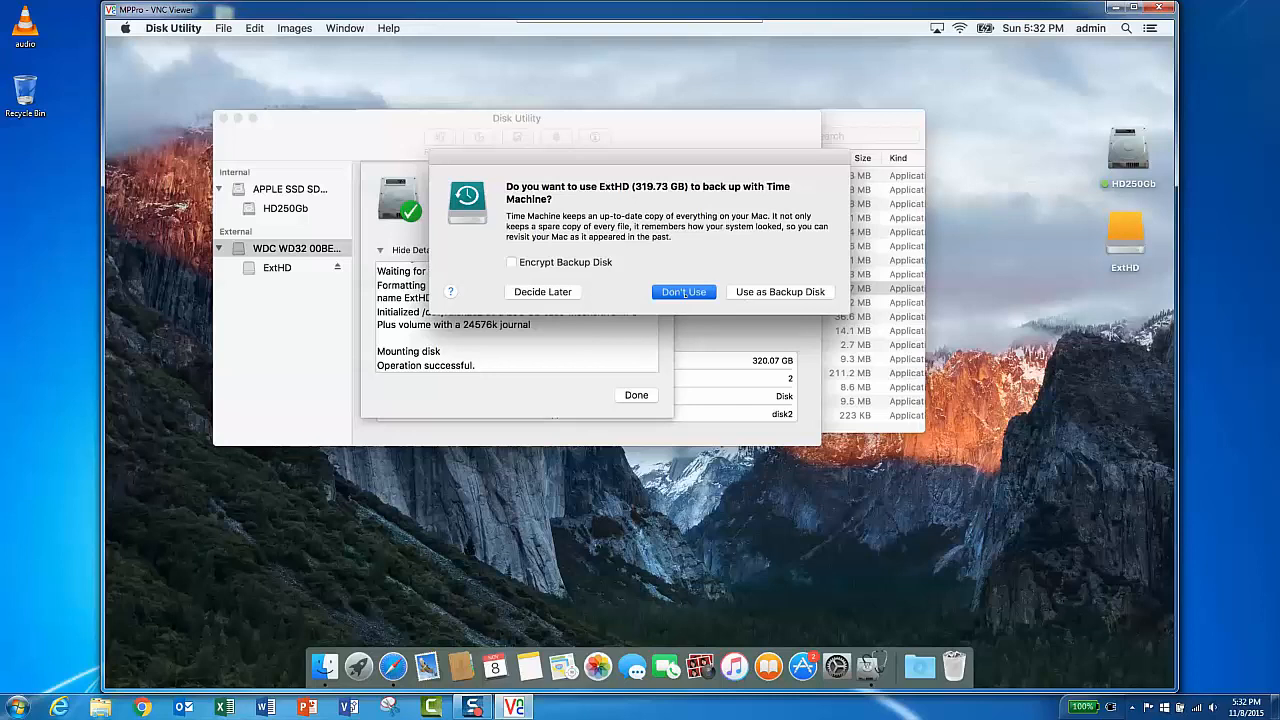
left_click(684, 292)
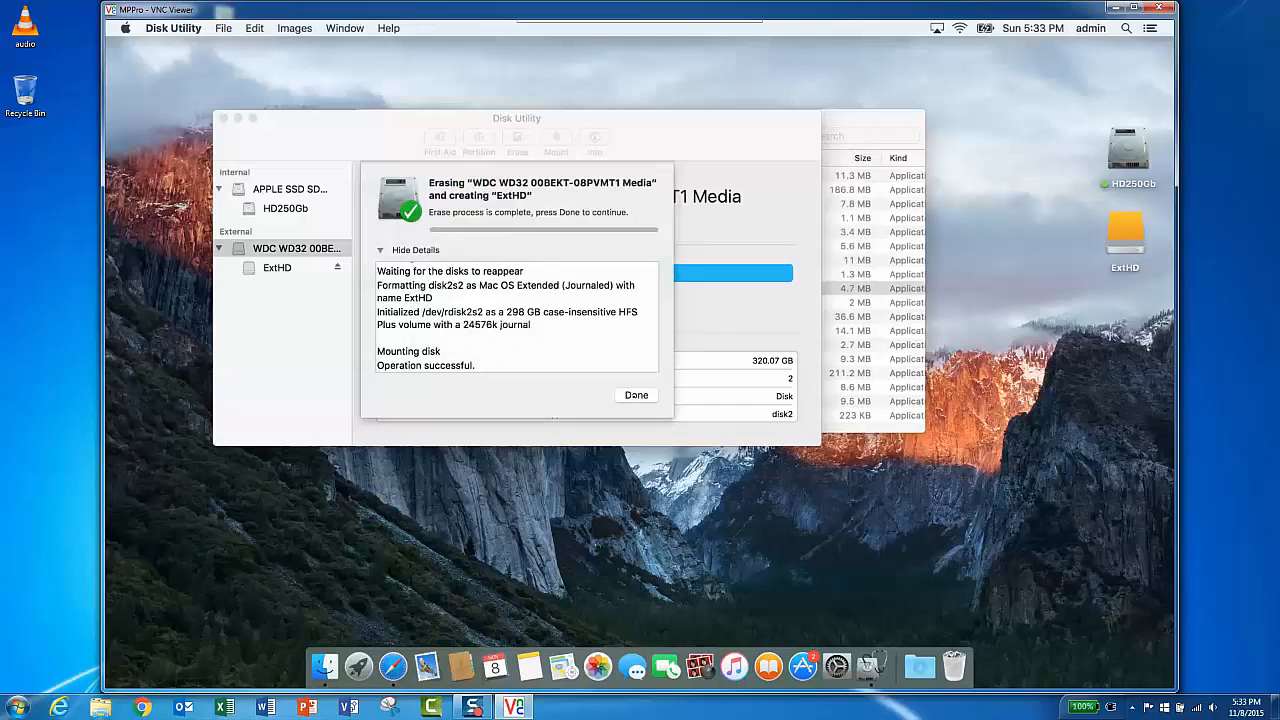
left_click(634, 395)
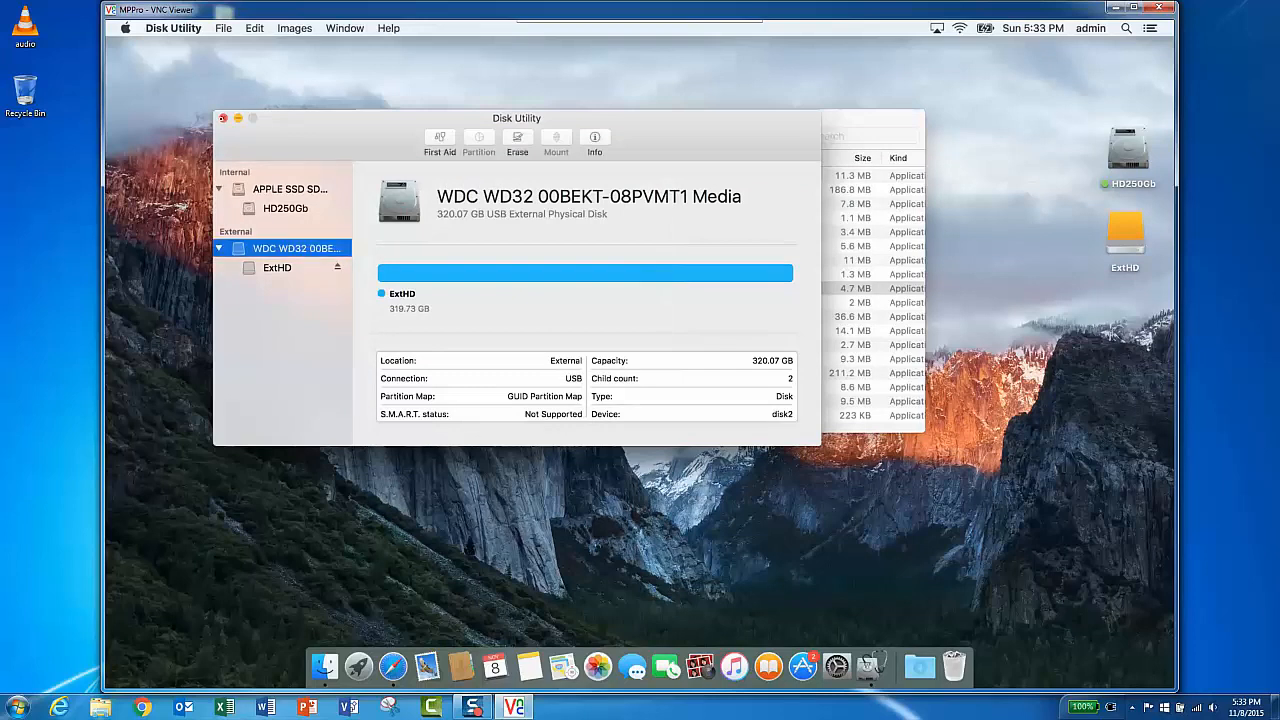
- Close Disk Utility and the Utilities window, and select the ExtHD desktop icon
left_click(223, 118)
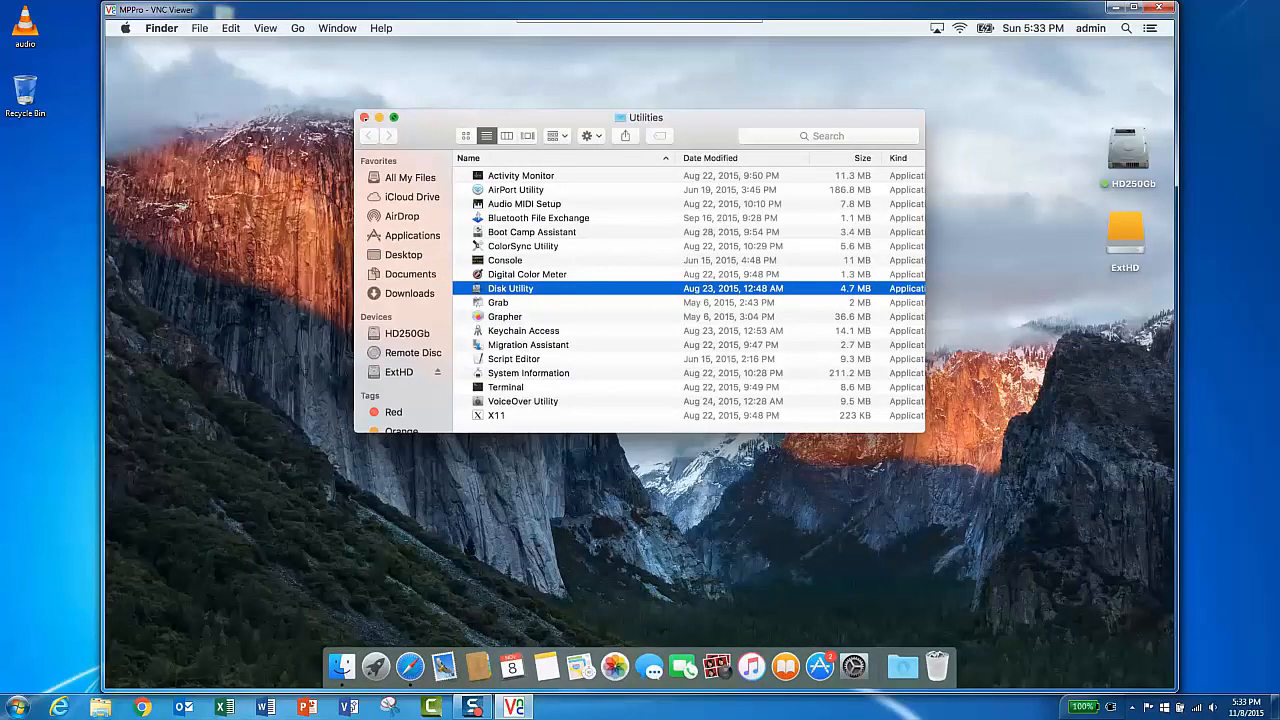
left_click(364, 117)
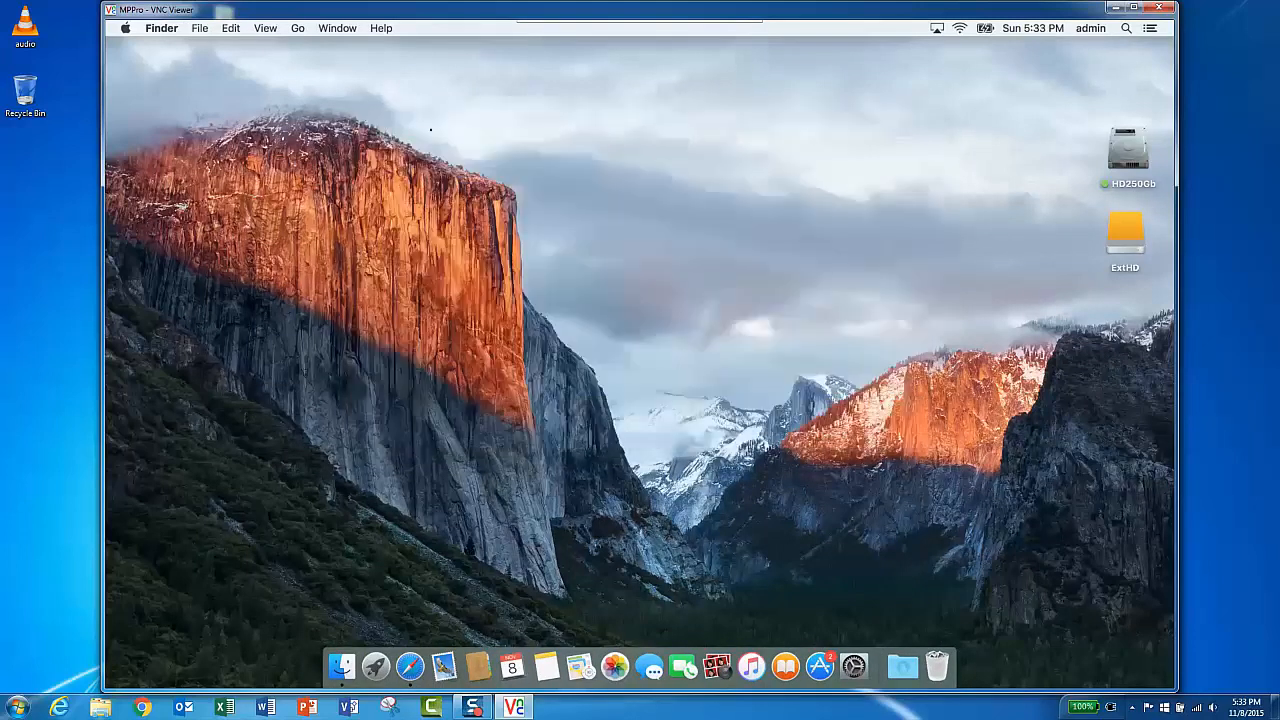
left_click(1121, 229)
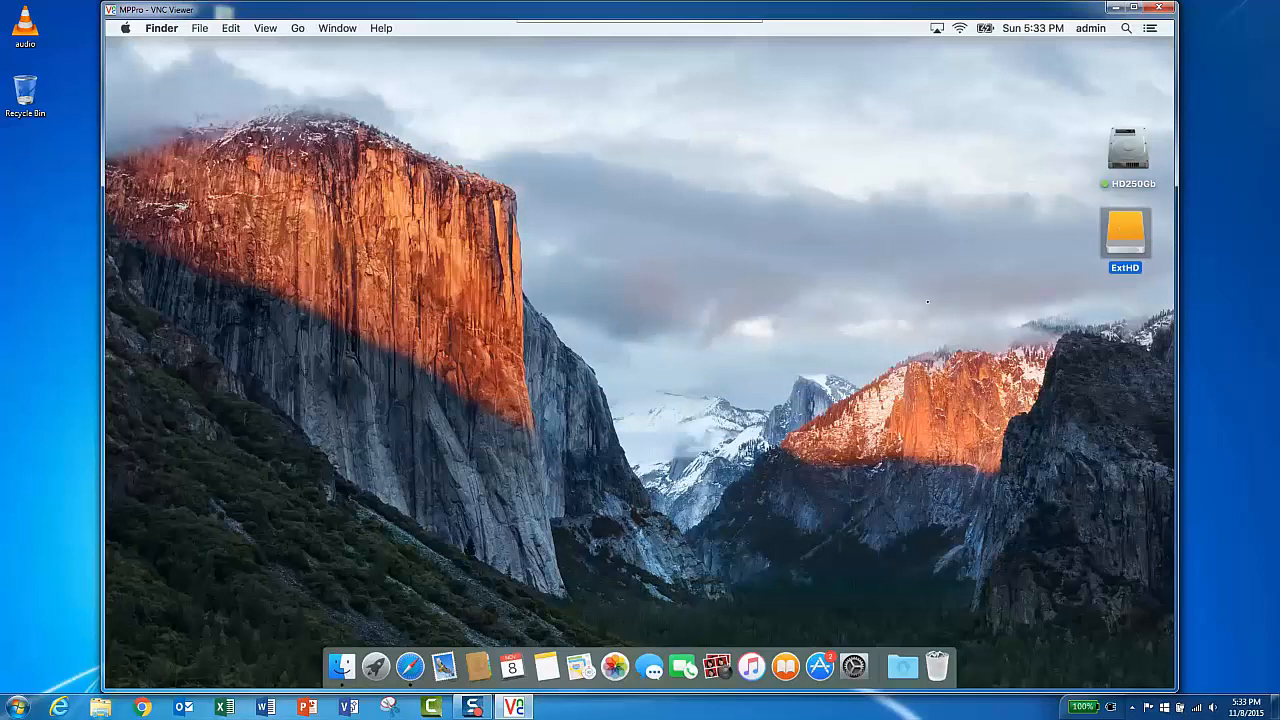
- Search Google in Safari for super duper and open the SuperDuper! – Shirt Pocket result
left_click(410, 666)
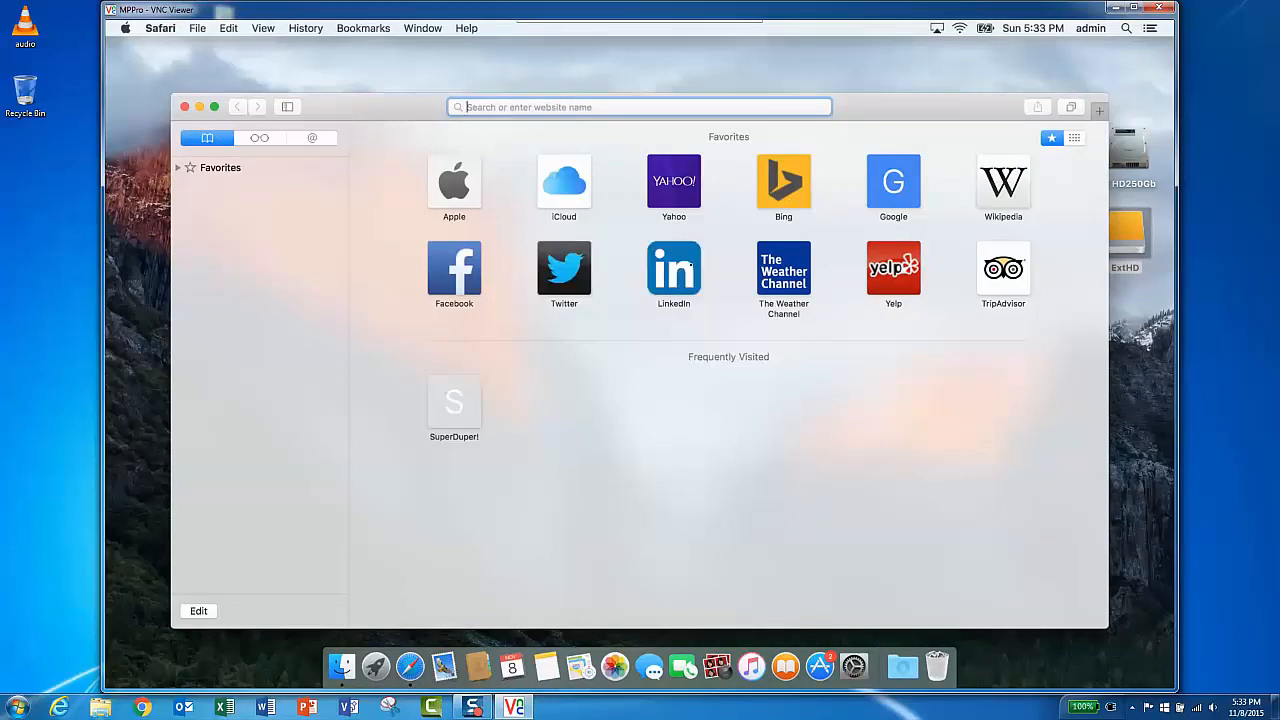
left_click(889, 188)
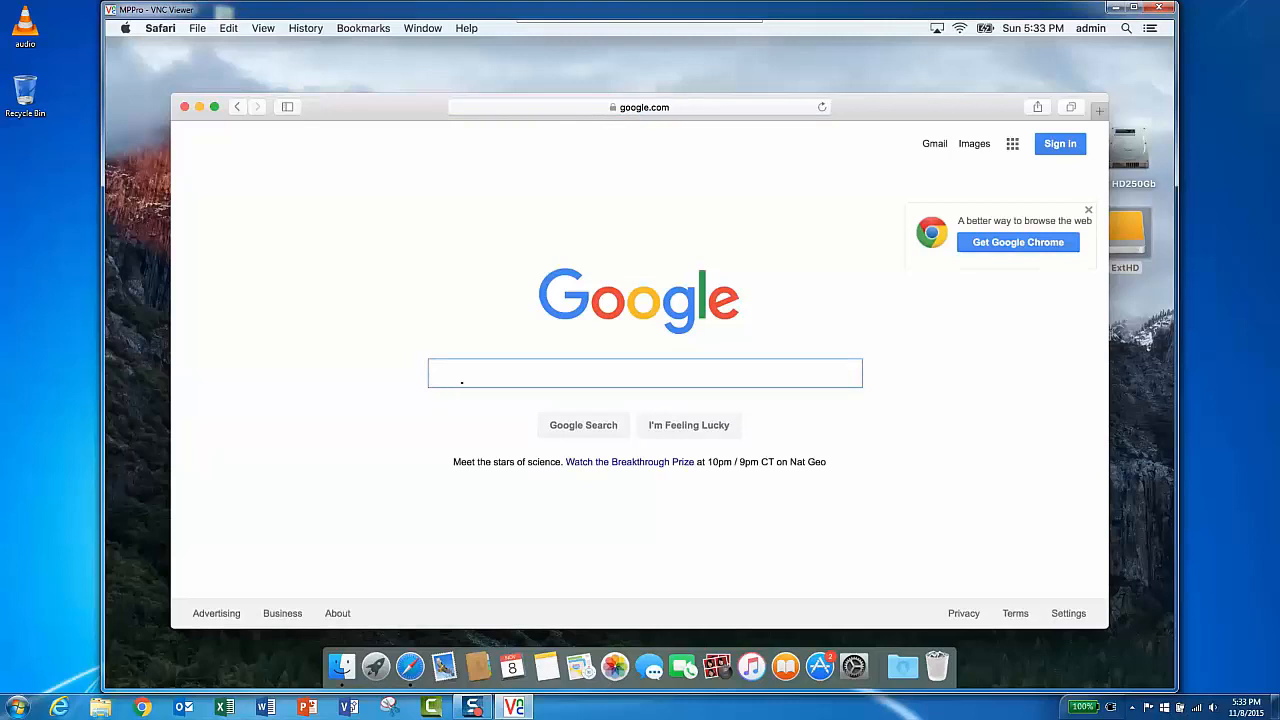
type("supr")
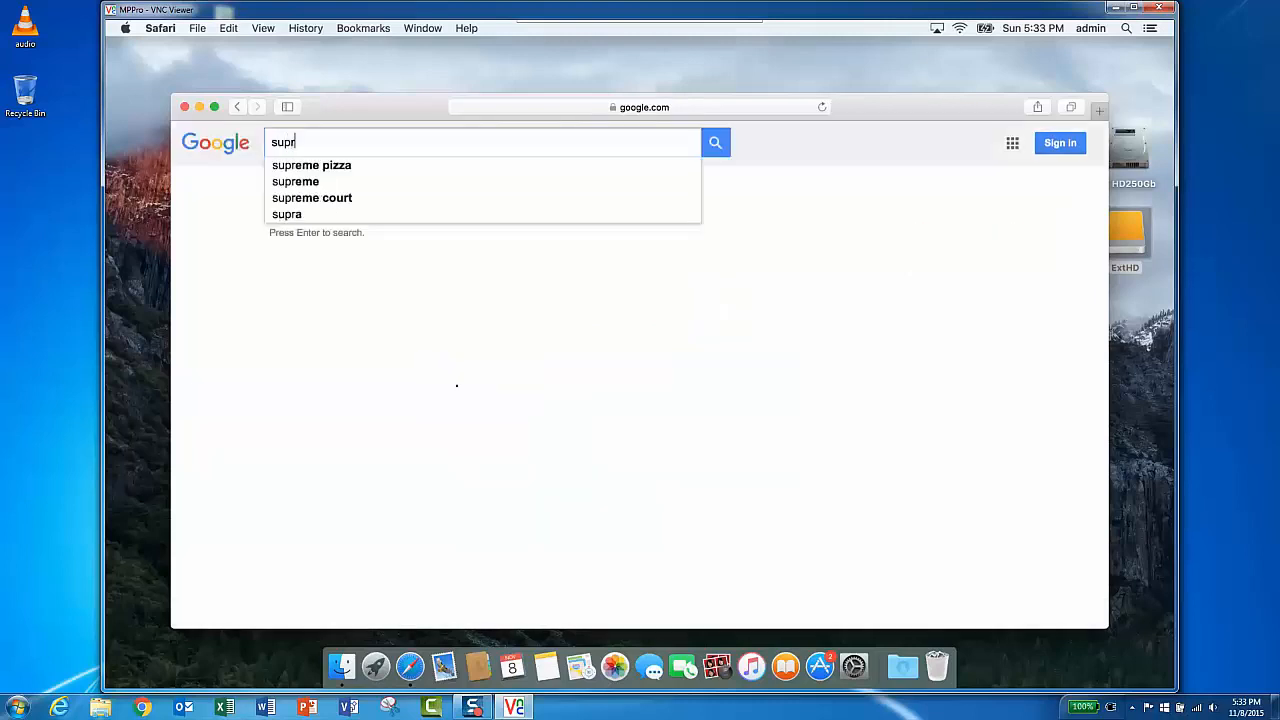
key("BackSpace")
type("er")
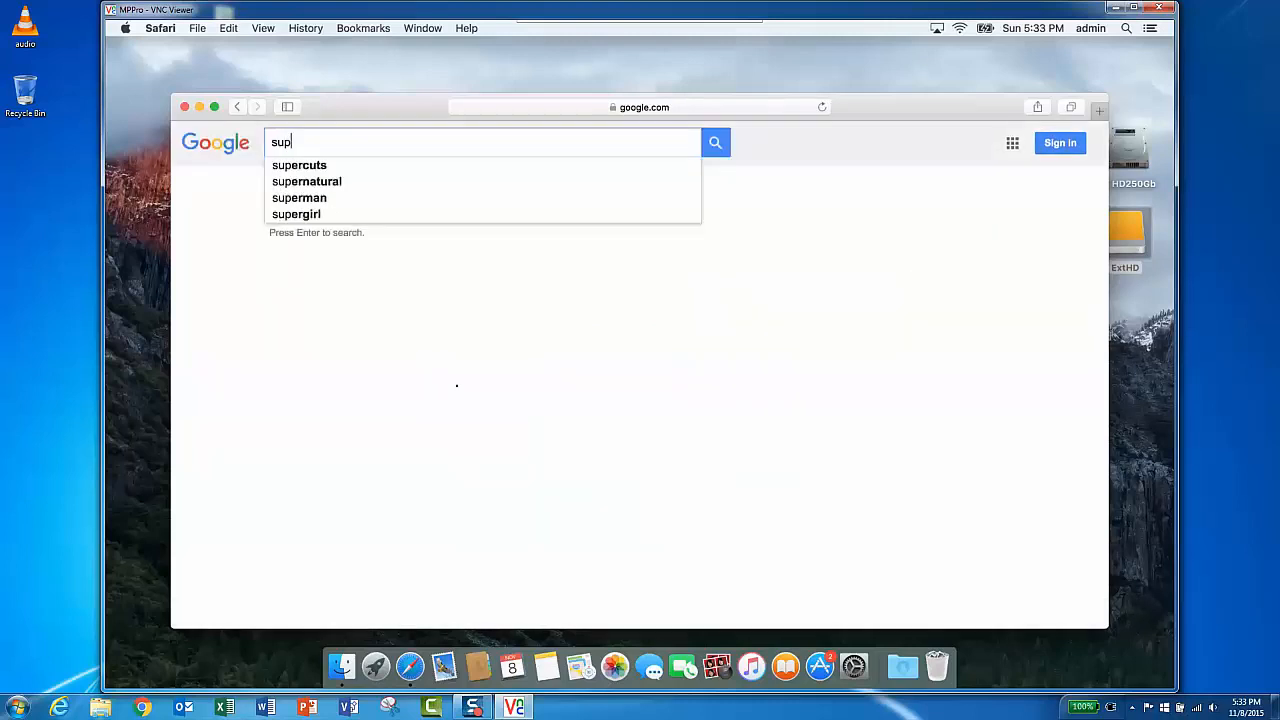
type(" d")
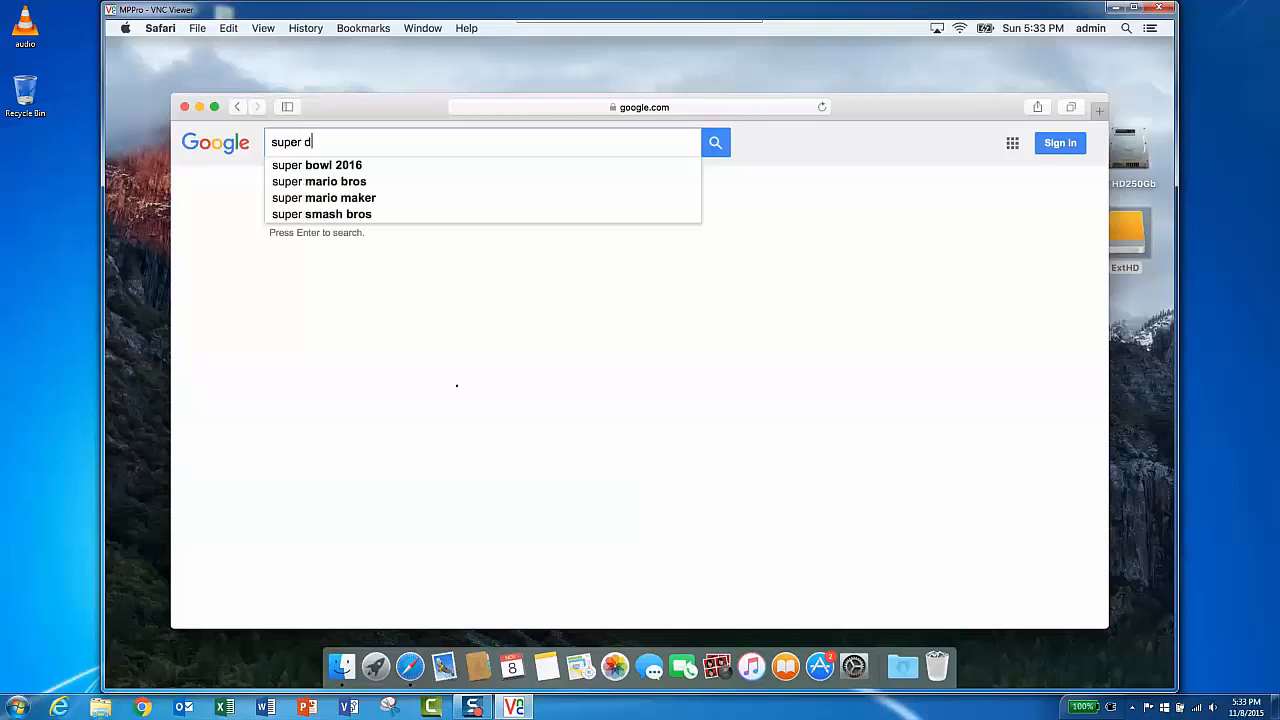
type("uper")
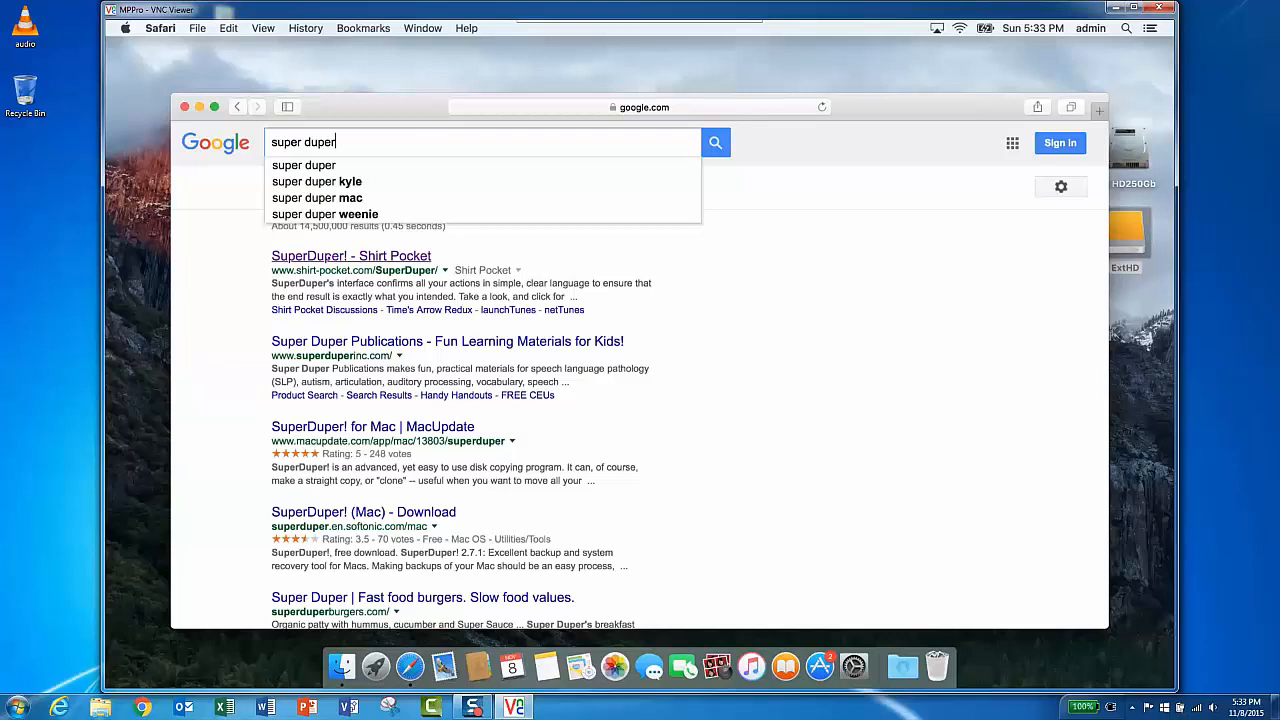
left_click(328, 256)
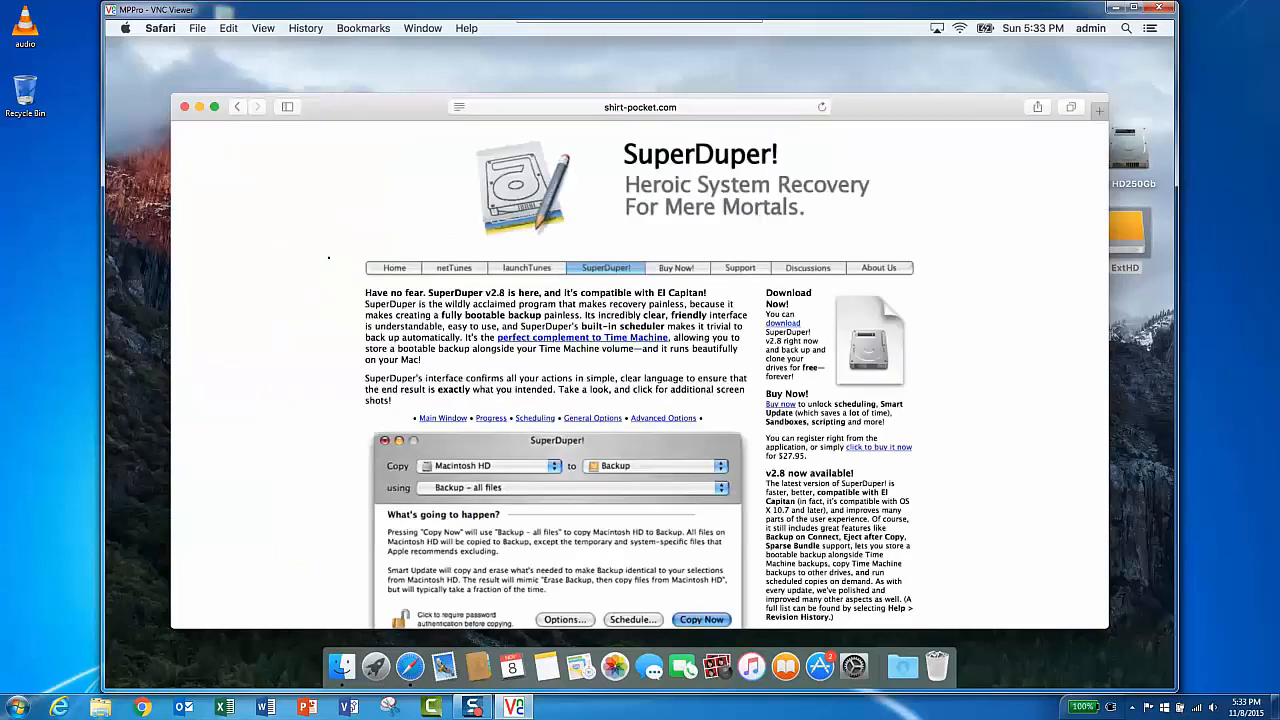
- Download SuperDuper! from the Shirt Pocket page and open the downloads list
scroll(427, 368, "down", 3)
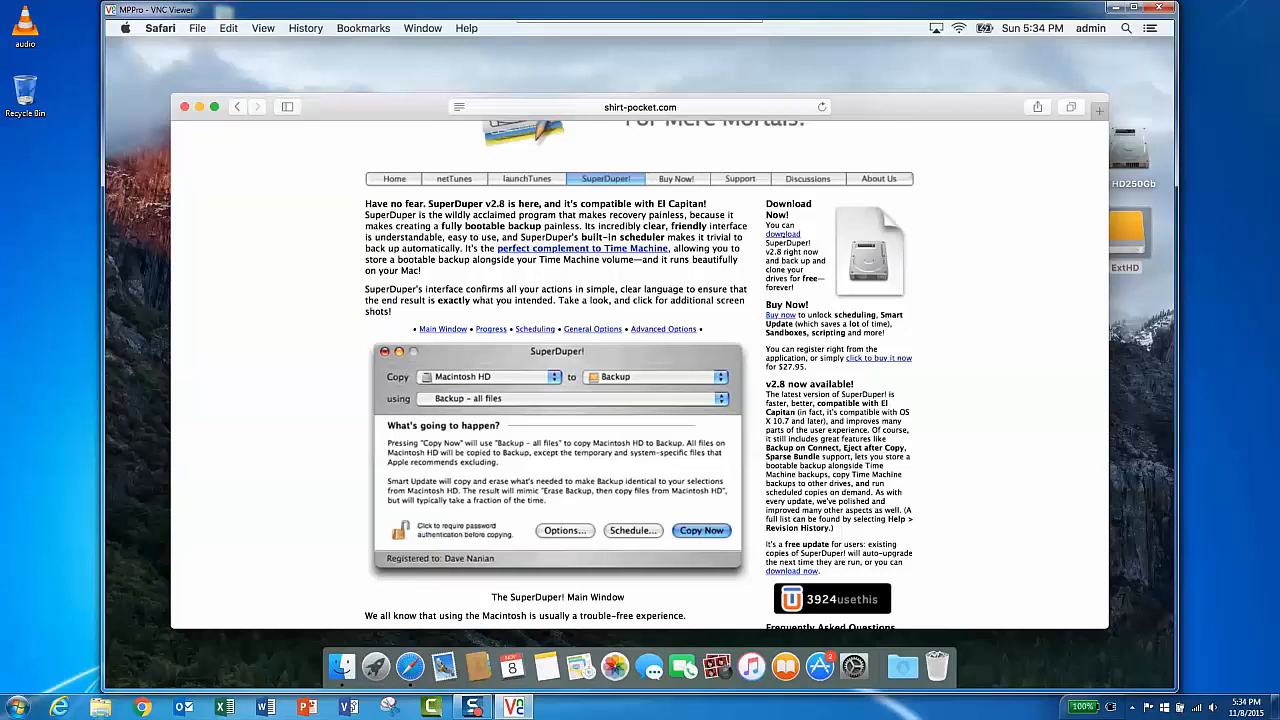
left_click(783, 235)
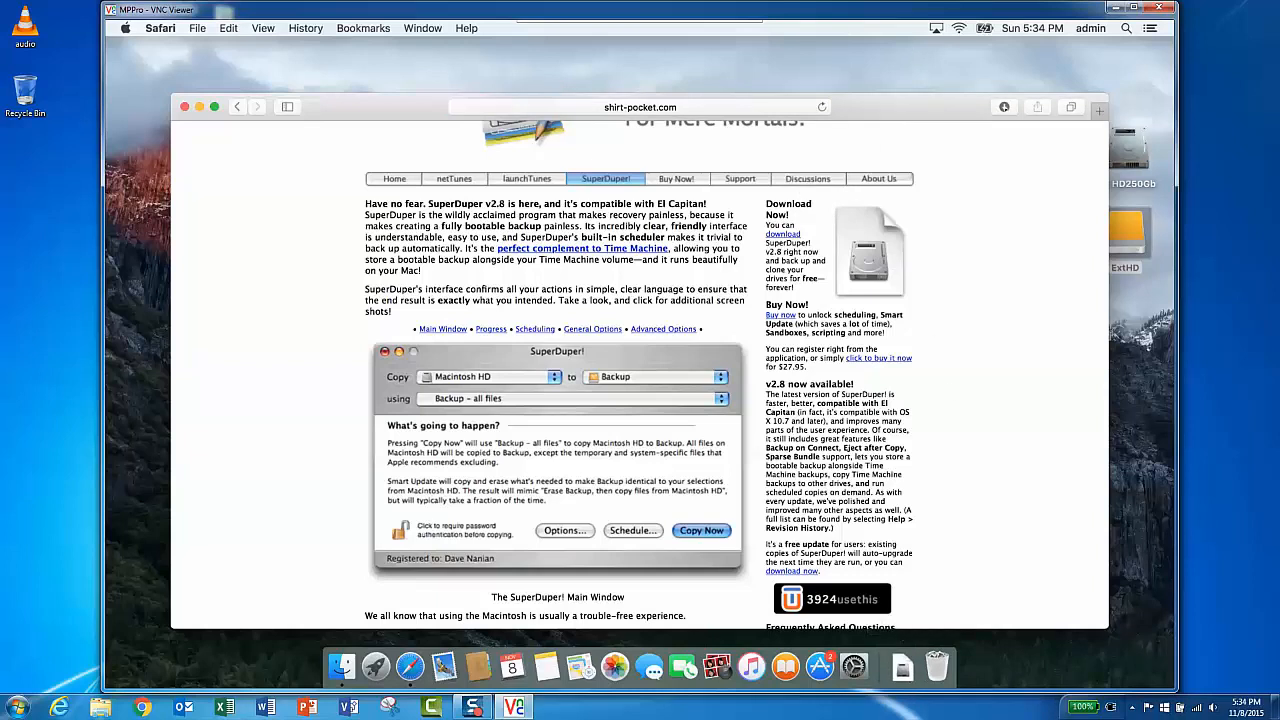
left_click(1004, 106)
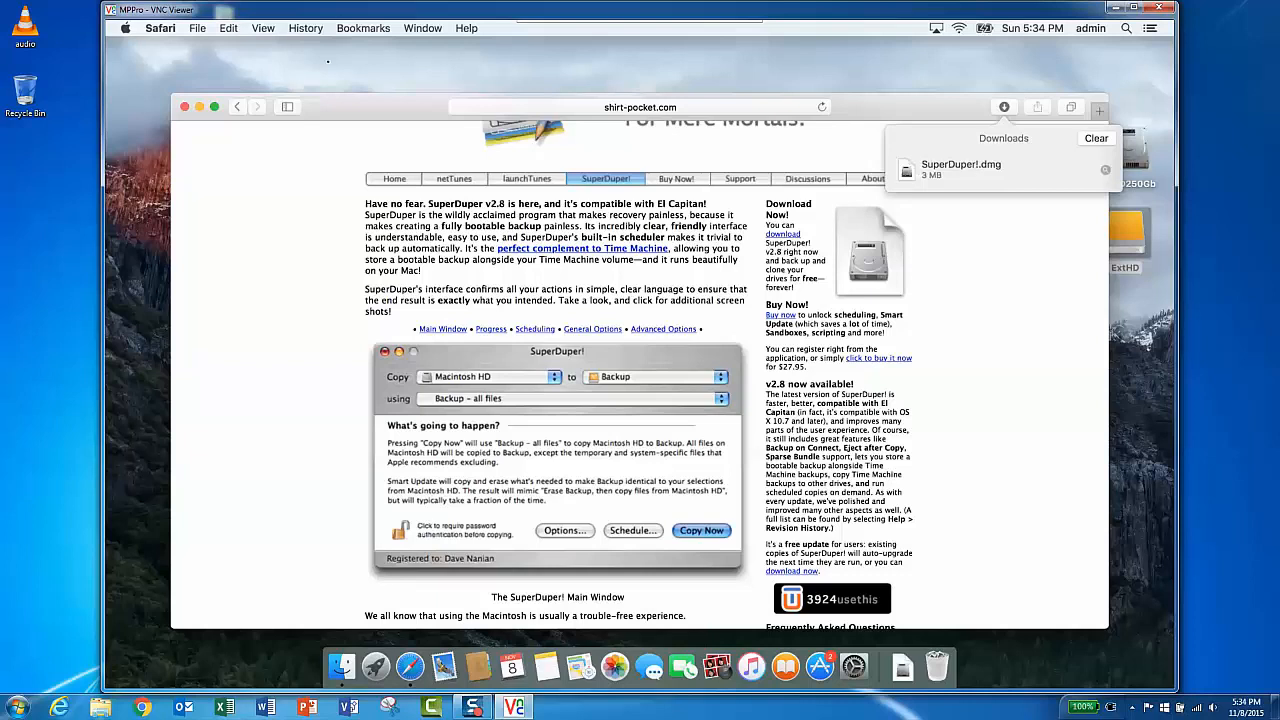
- Switch to Finder and open the Downloads folder
left_click(328, 61)
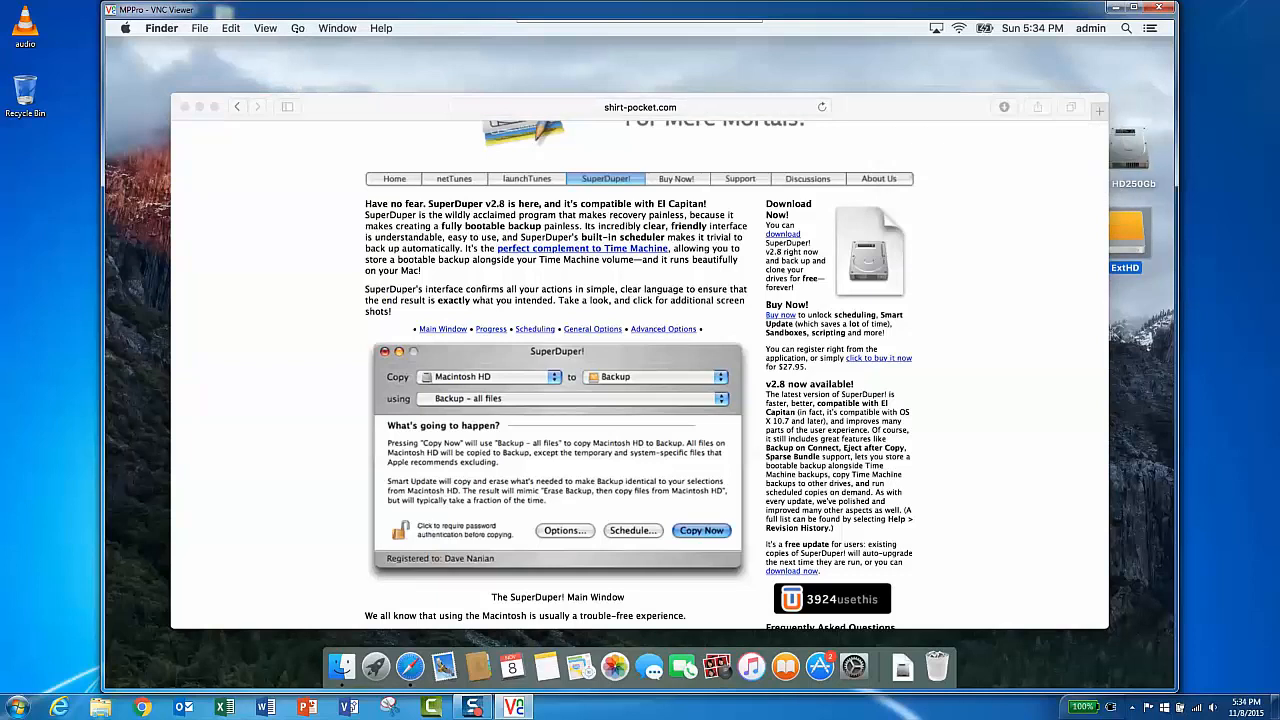
left_click(297, 28)
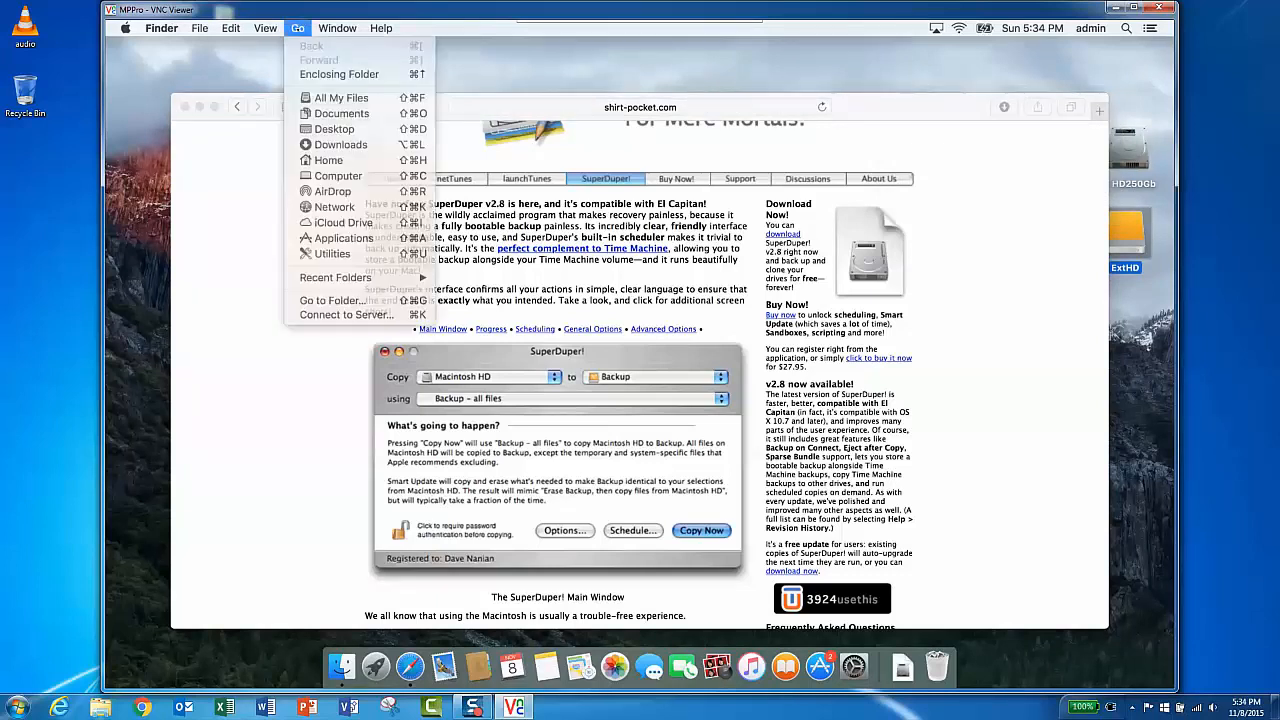
left_click(297, 28)
left_click(297, 28)
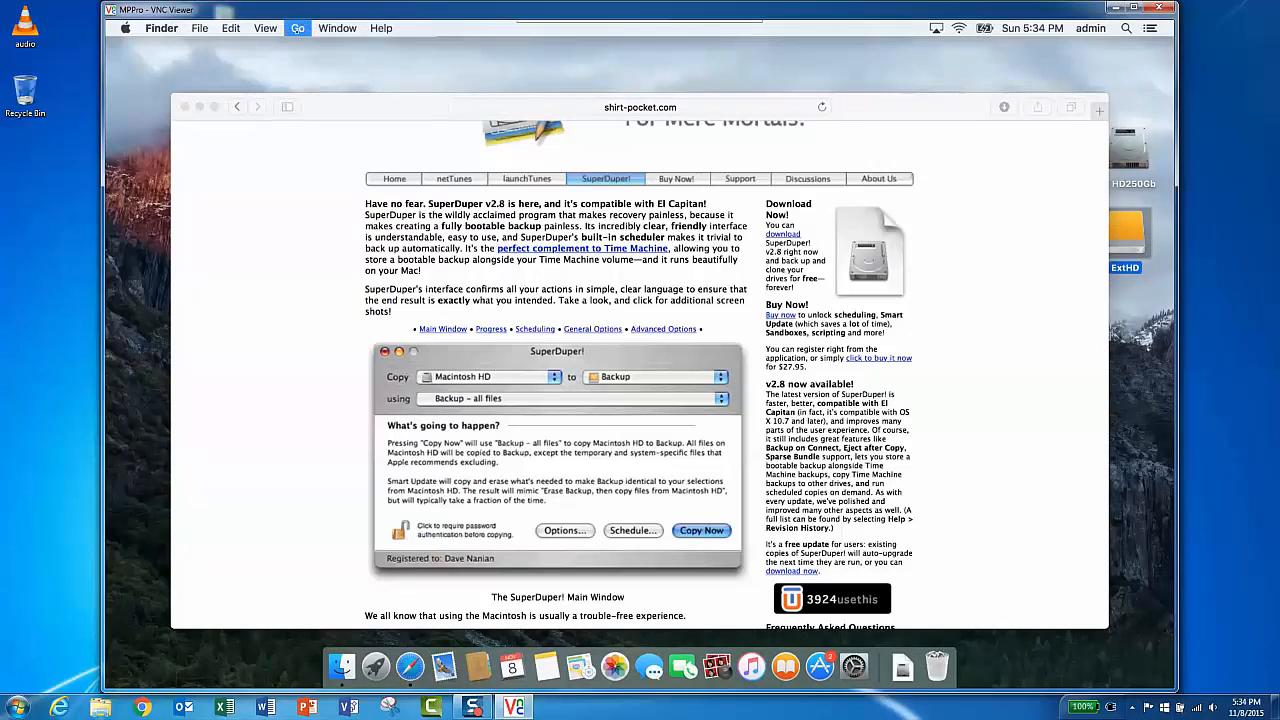
left_click(297, 30)
left_click(297, 28)
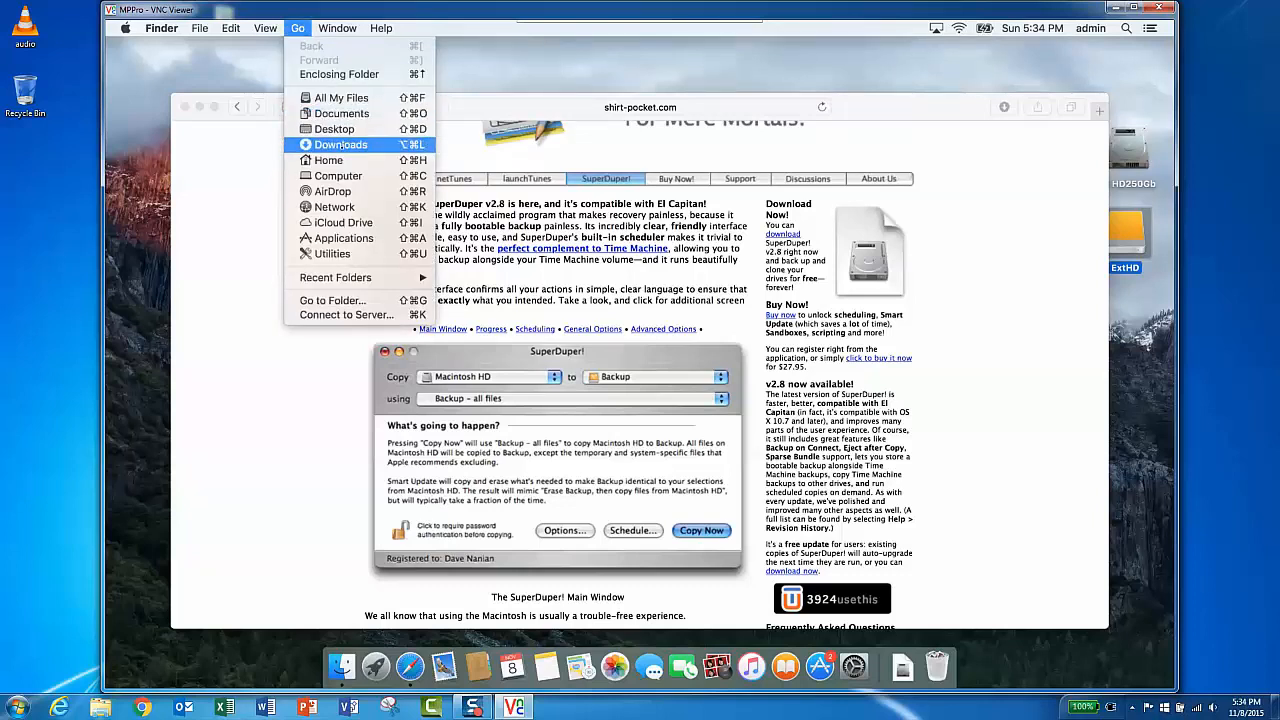
left_click(341, 146)
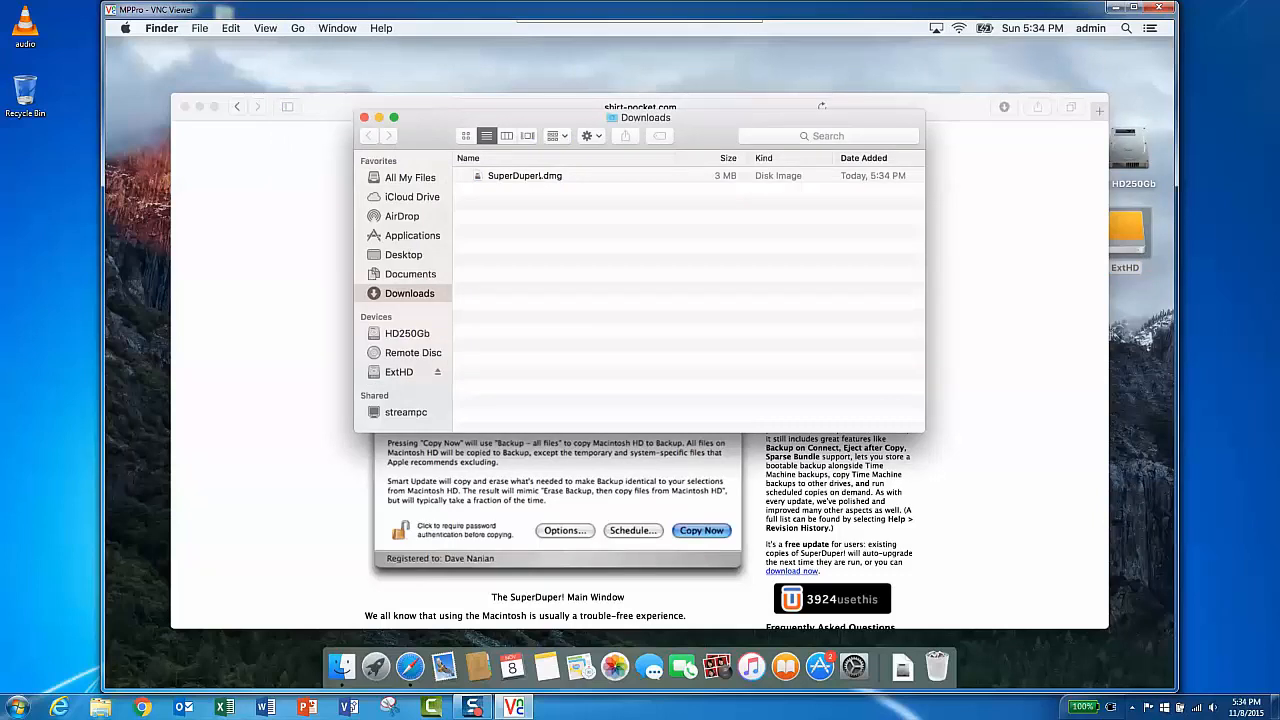
- Open SuperDuper!.dmg and agree to the licence agreement
left_click(528, 176)
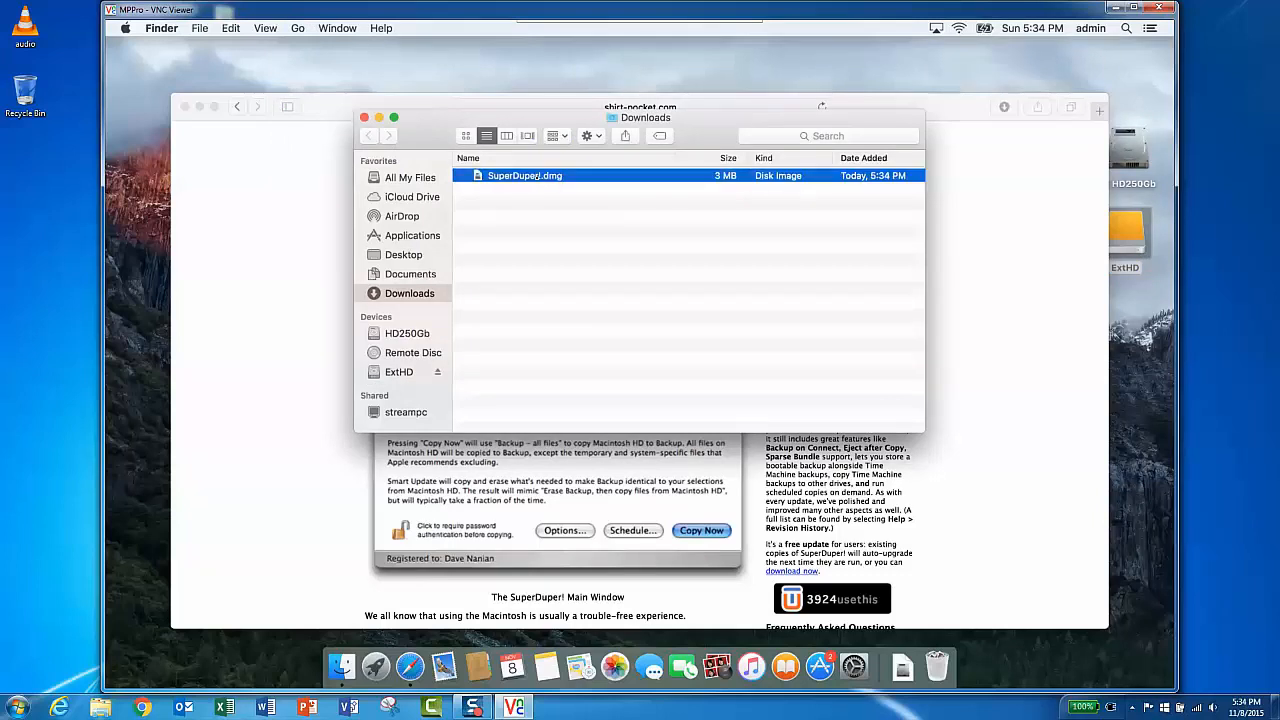
double_click(528, 176)
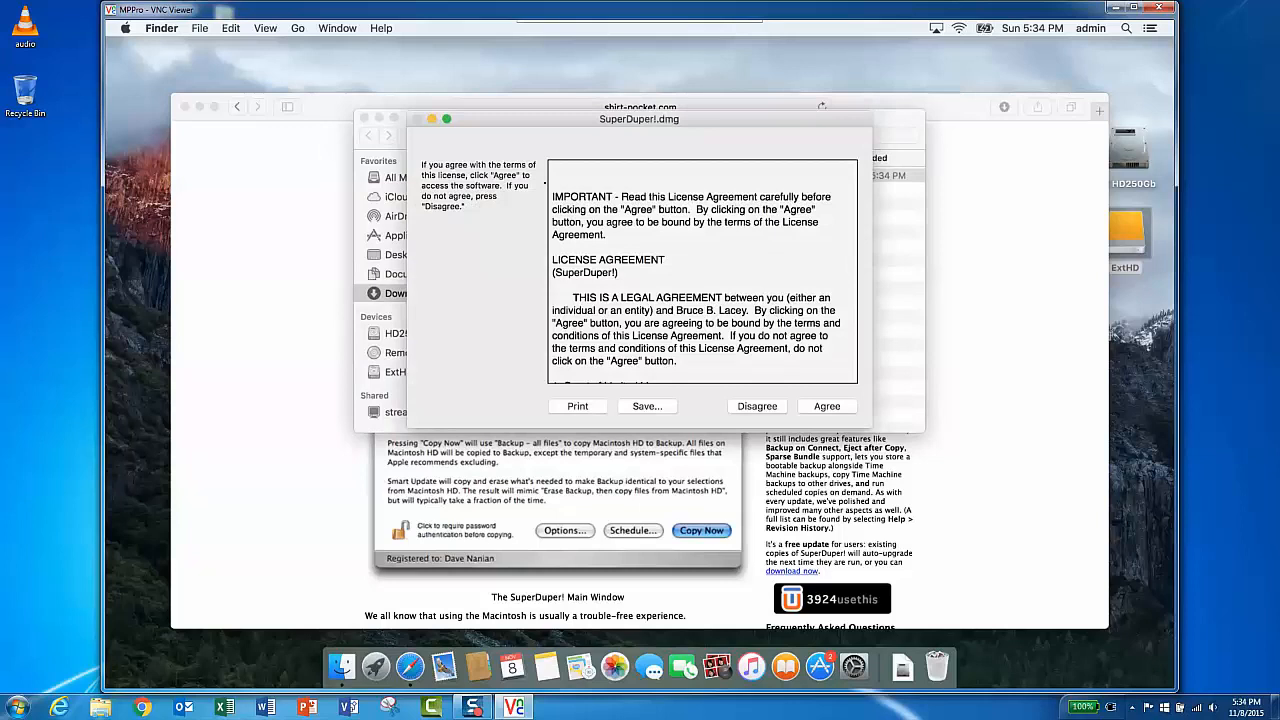
scroll(815, 378, "down", 3)
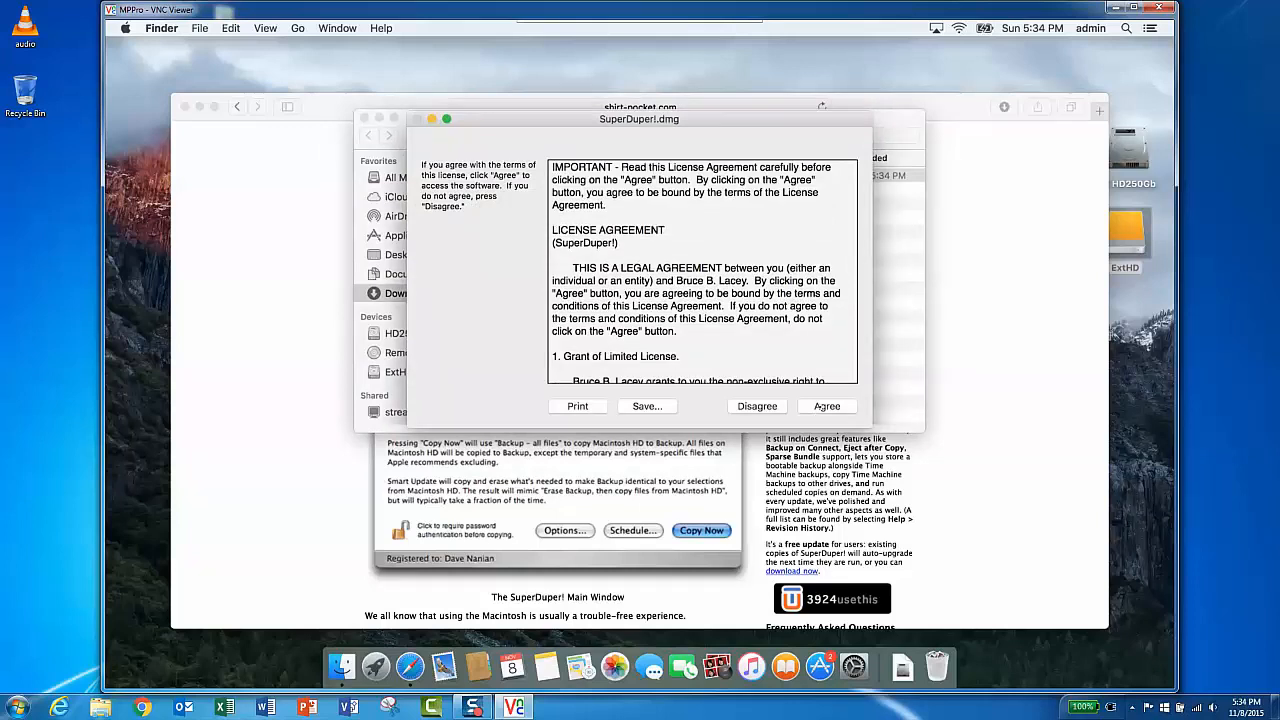
left_click(827, 406)
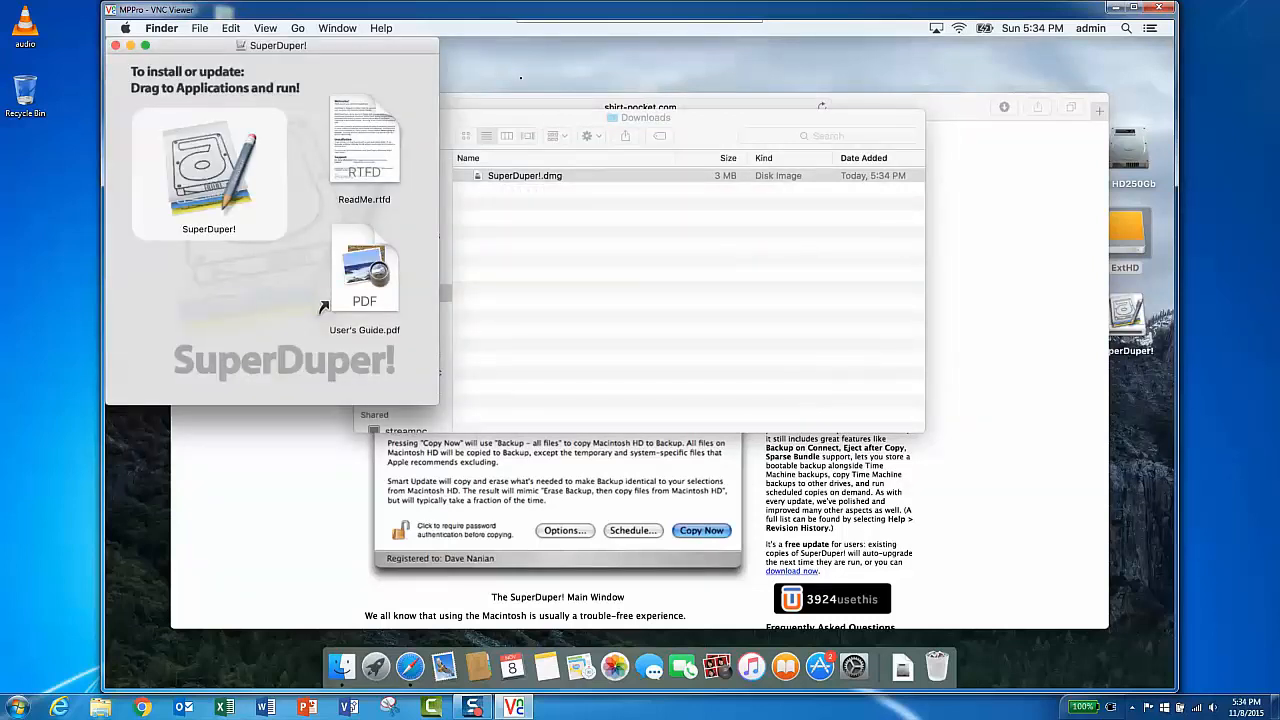
- Copy the SuperDuper! application from the disk image into the Applications folder
left_click_drag(498, 126, 617, 118)
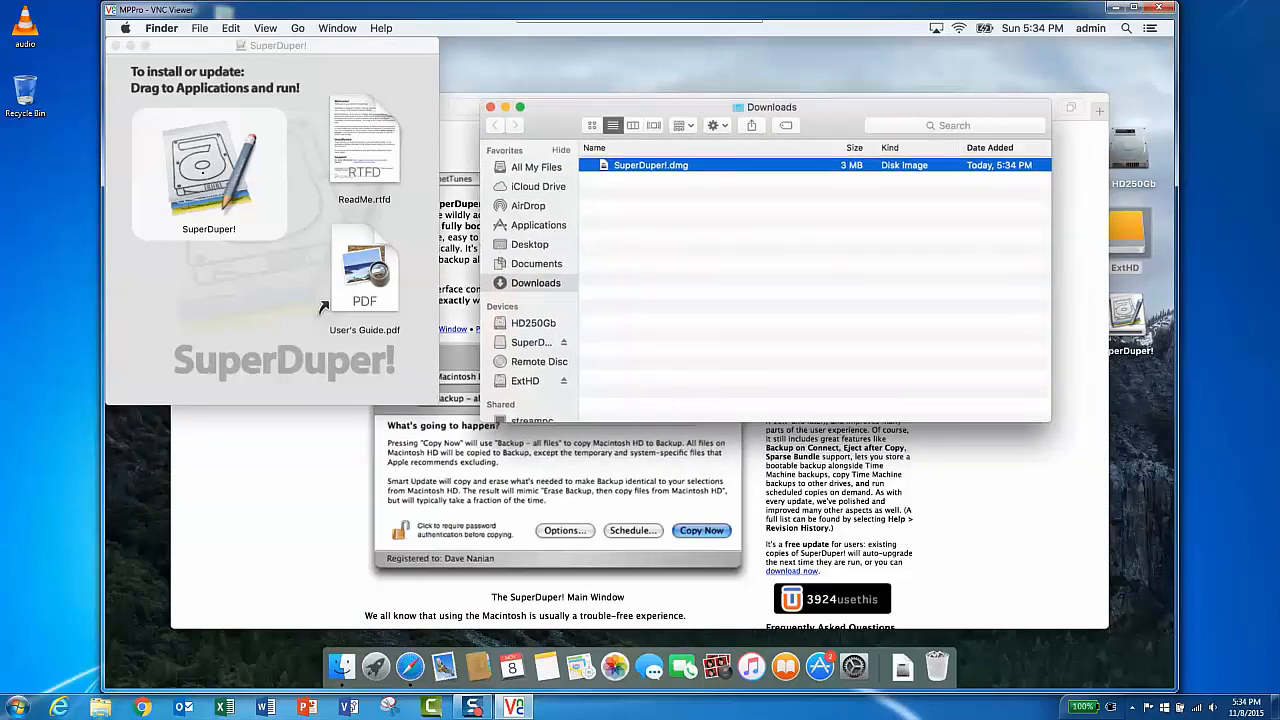
left_click(206, 168)
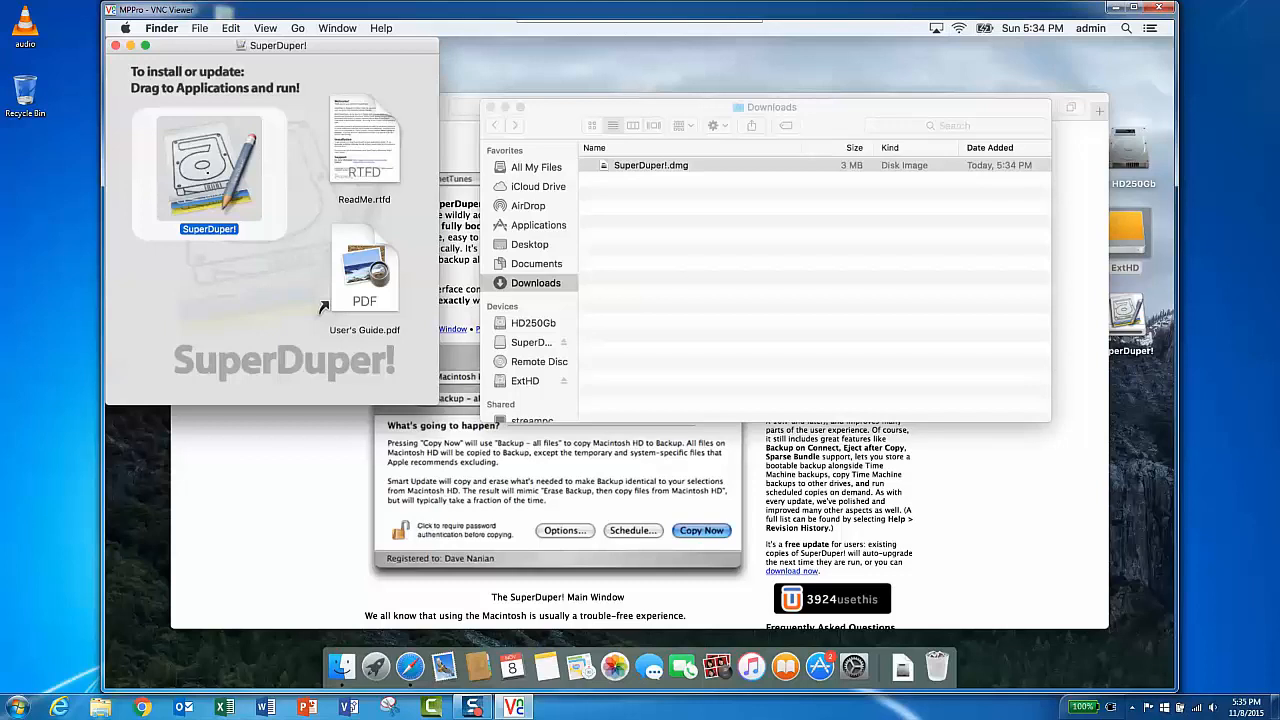
left_click_drag(206, 168, 538, 228)
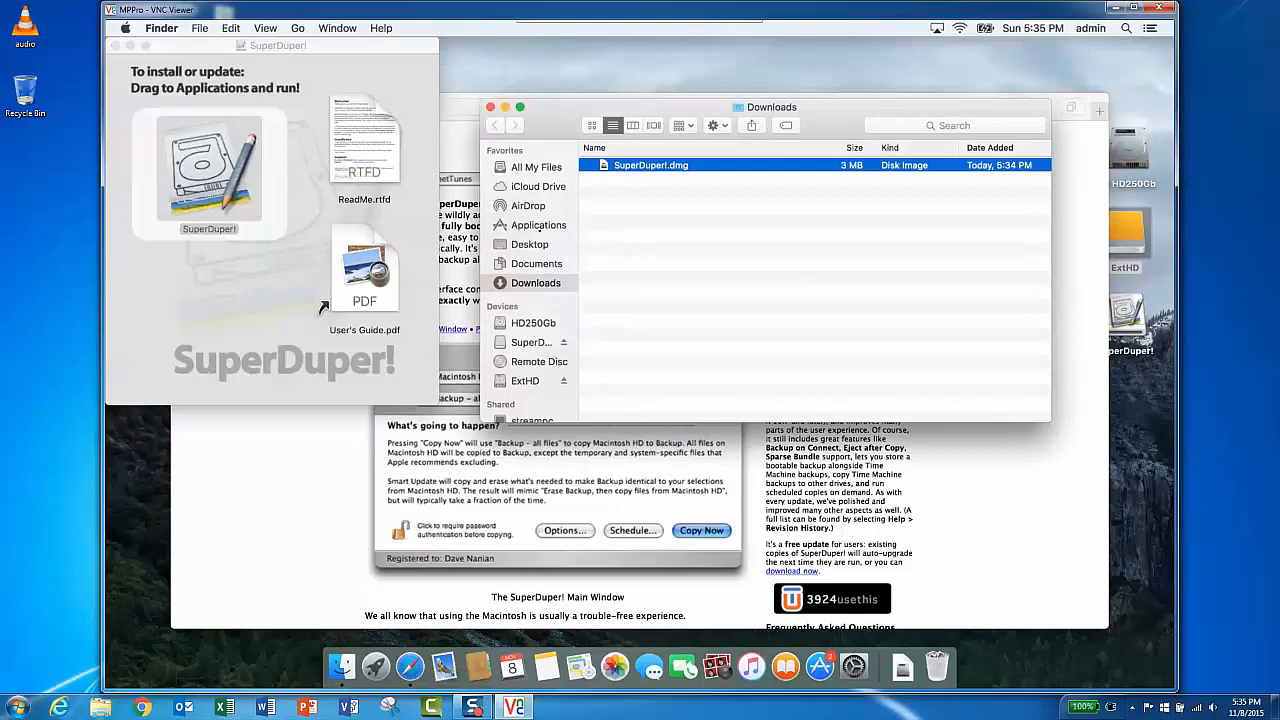
- Open the Applications folder, locate SuperDuper! and launch it, allowing the downloaded application to open
left_click(538, 226)
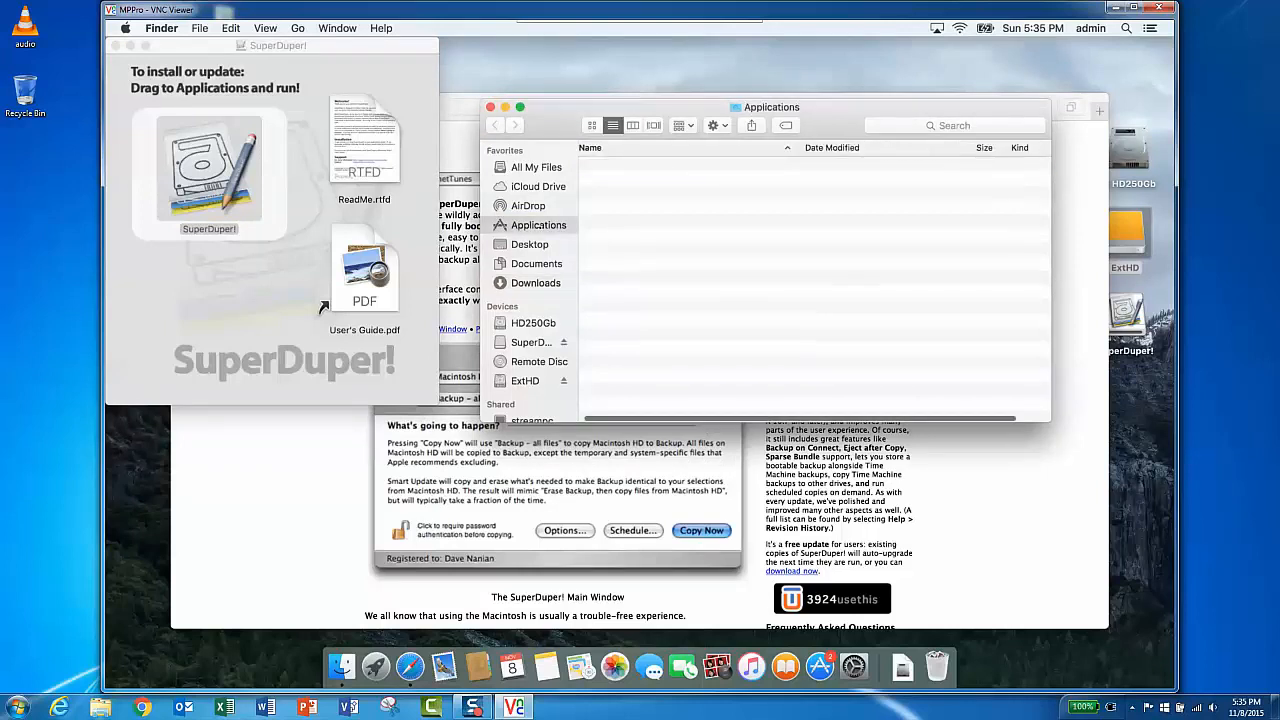
left_click(679, 264)
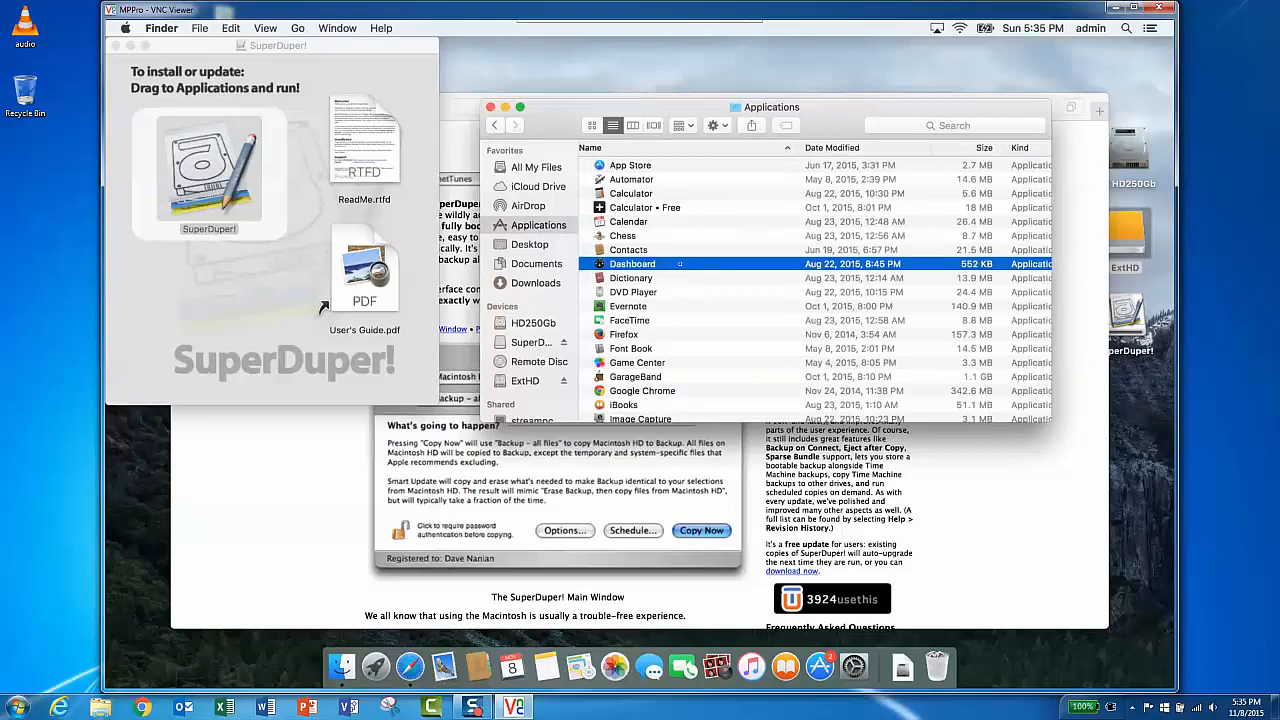
type("su")
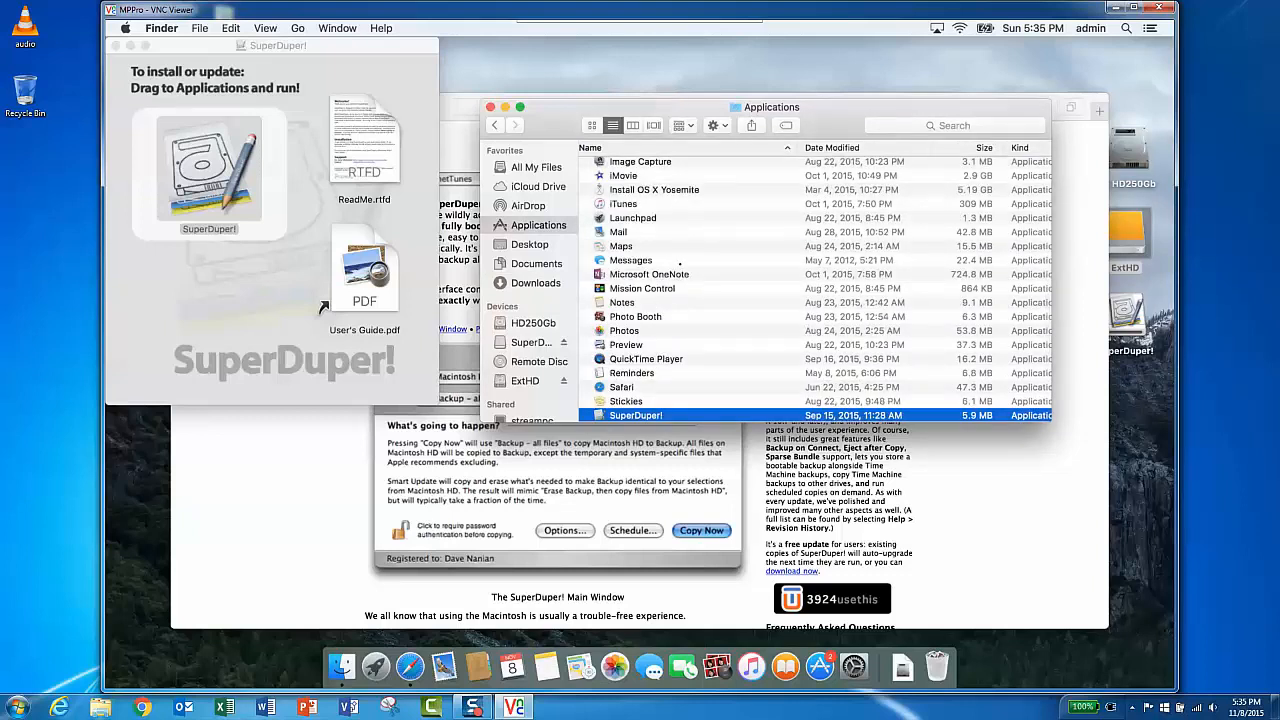
scroll(670, 288, "up", 2)
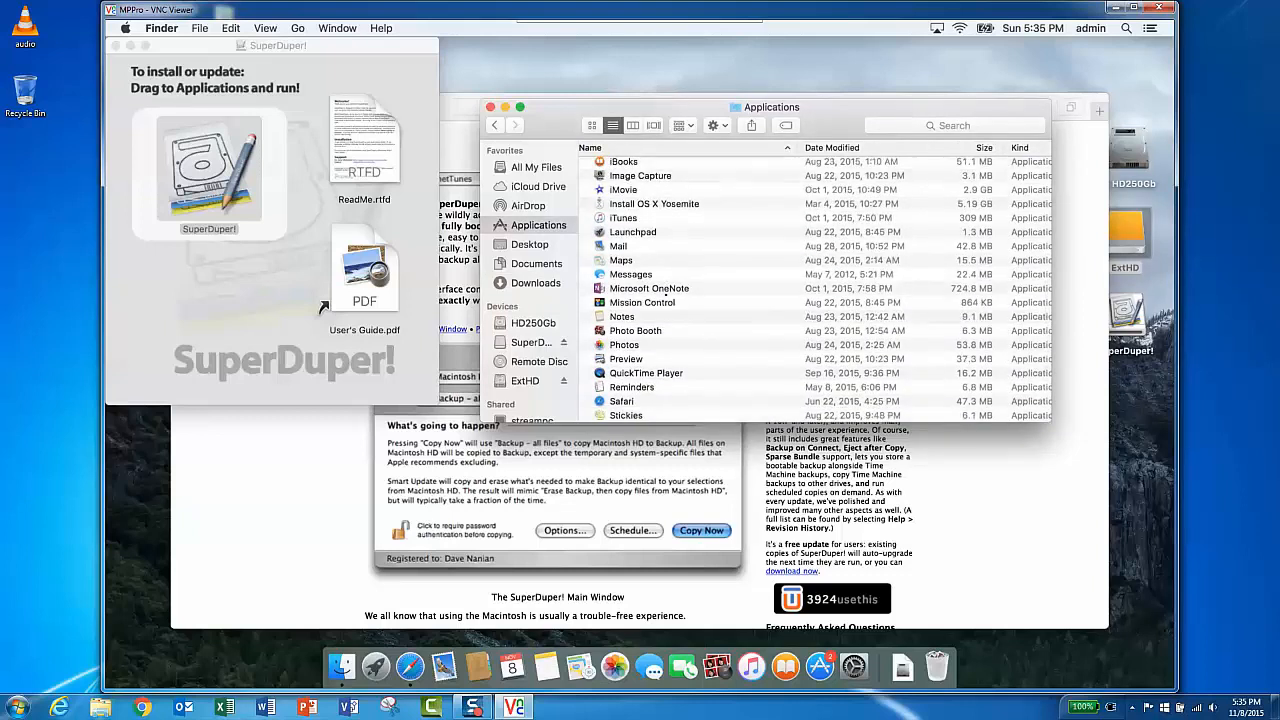
scroll(664, 296, "up", 1)
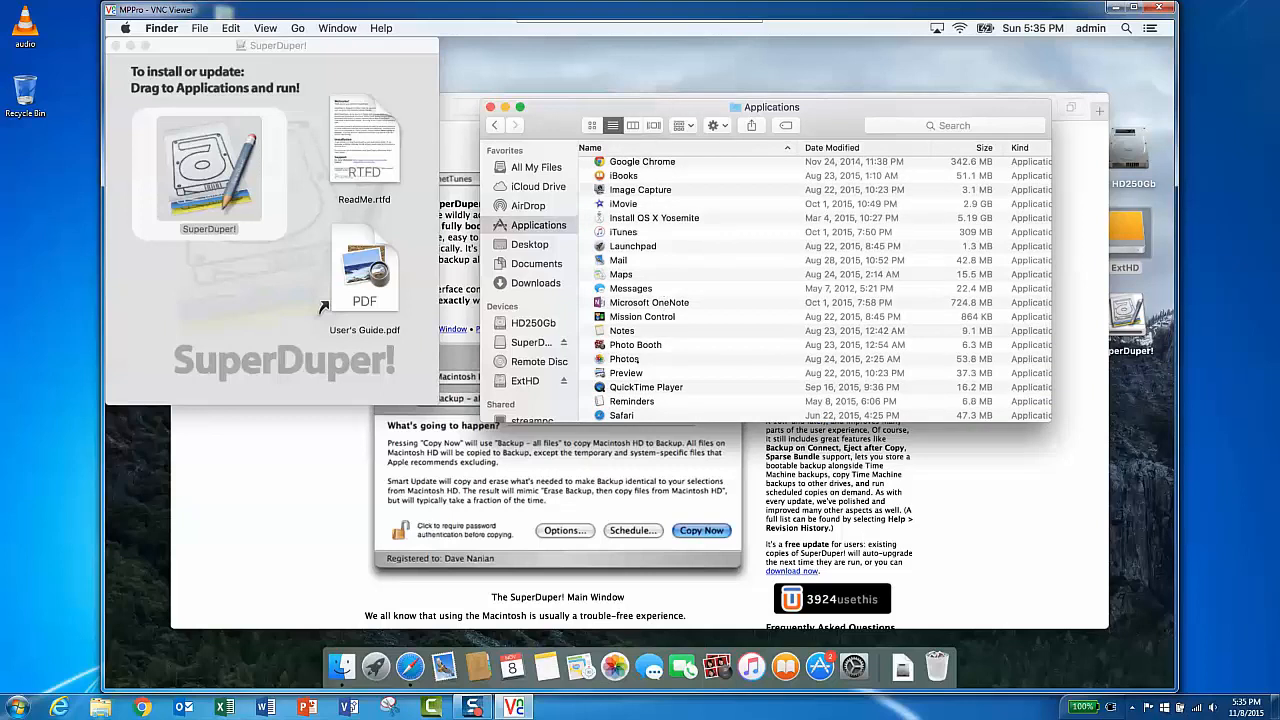
key("Up")
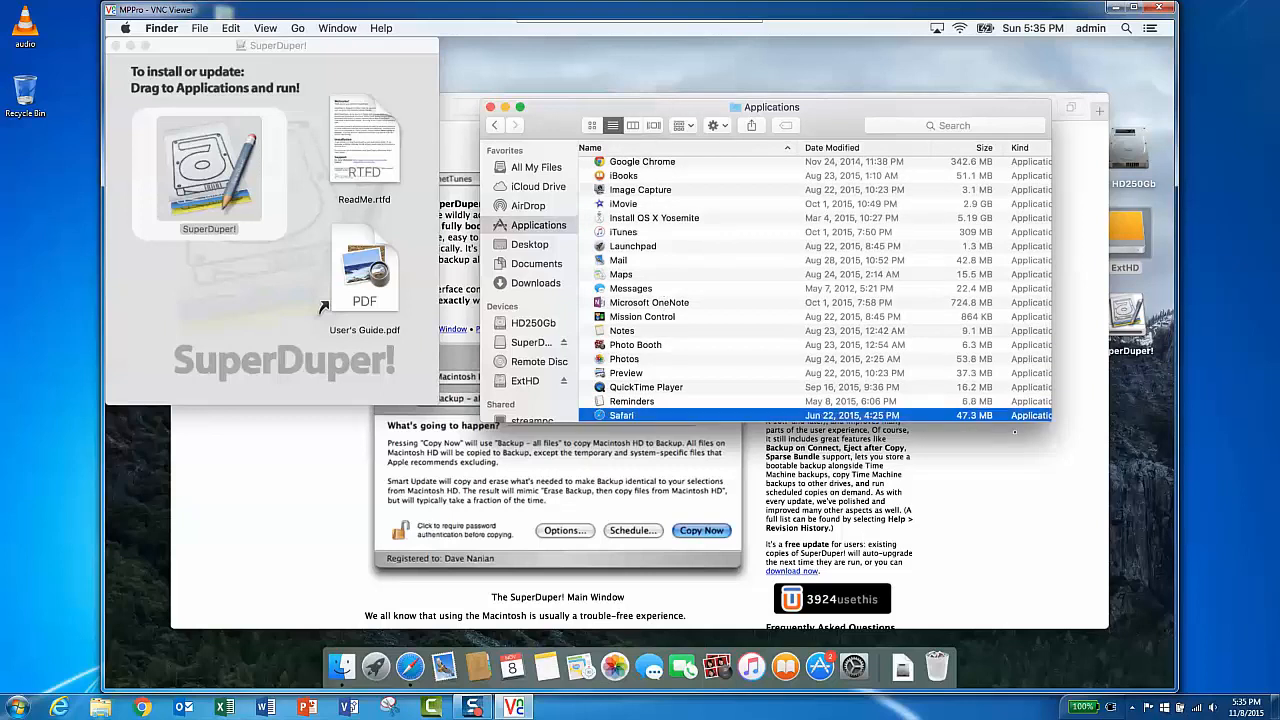
scroll(698, 331, "down", 1)
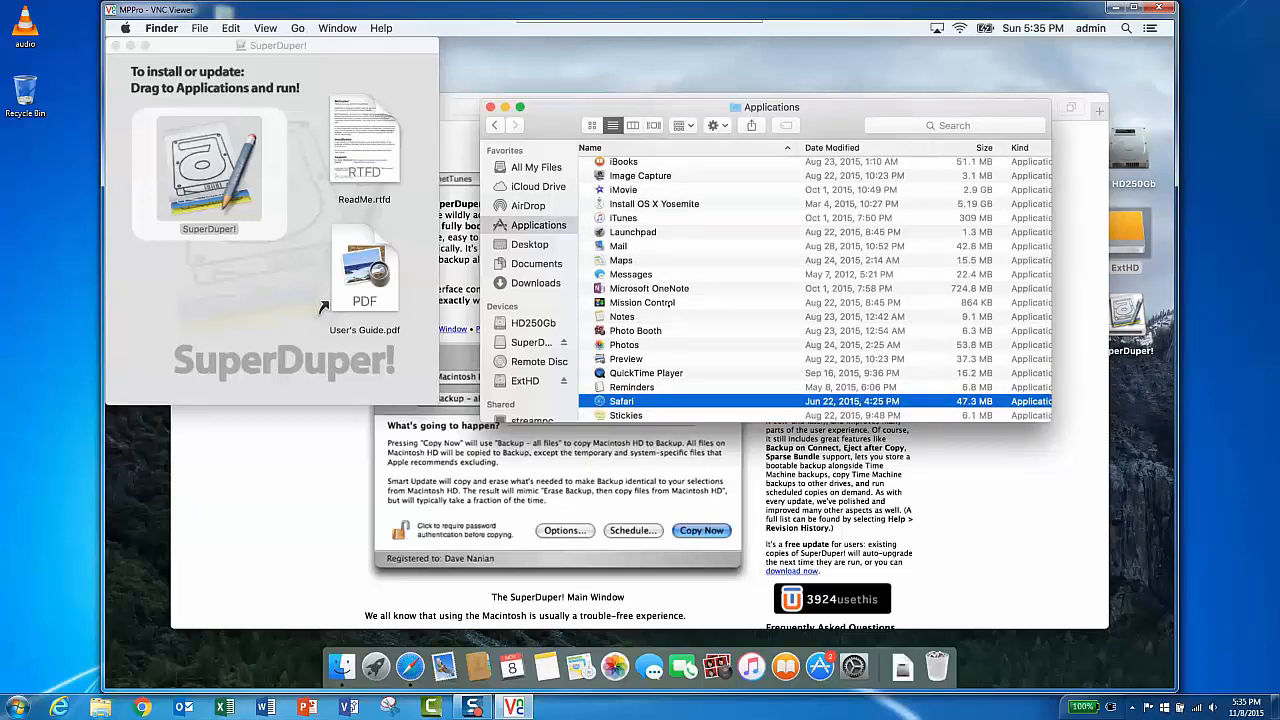
scroll(670, 302, "down", 4)
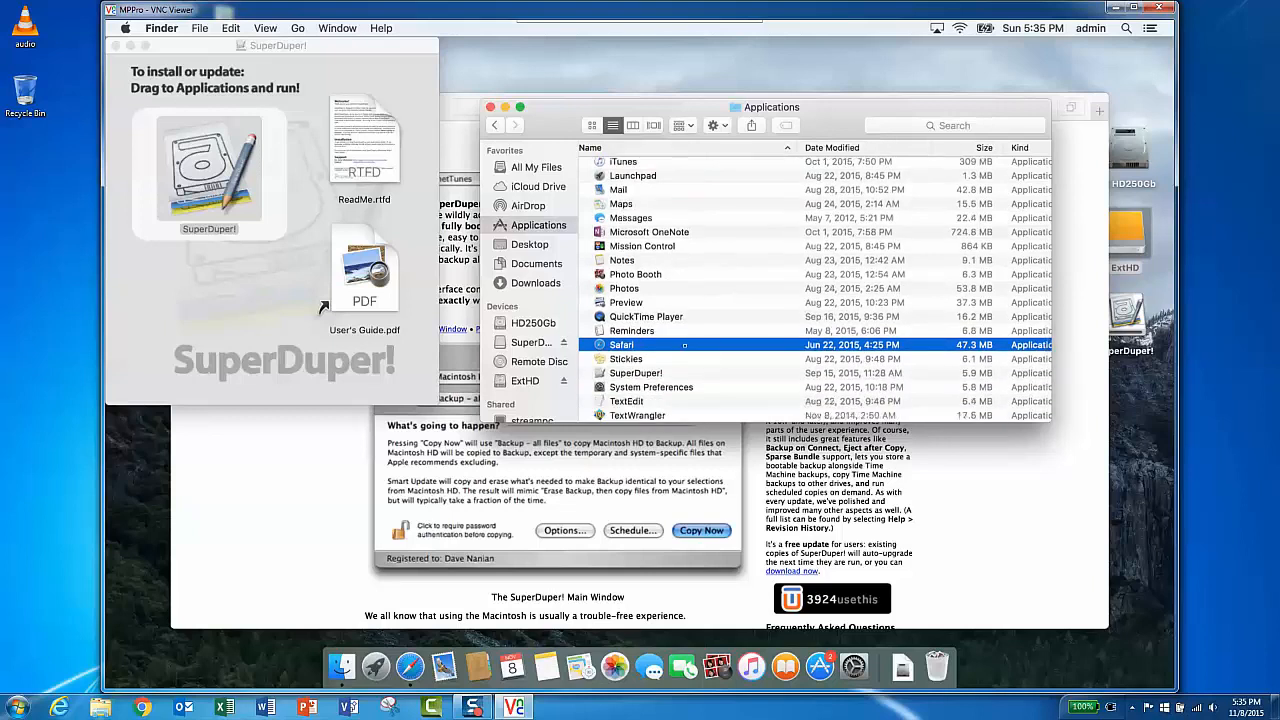
key("Down")
key("Down")
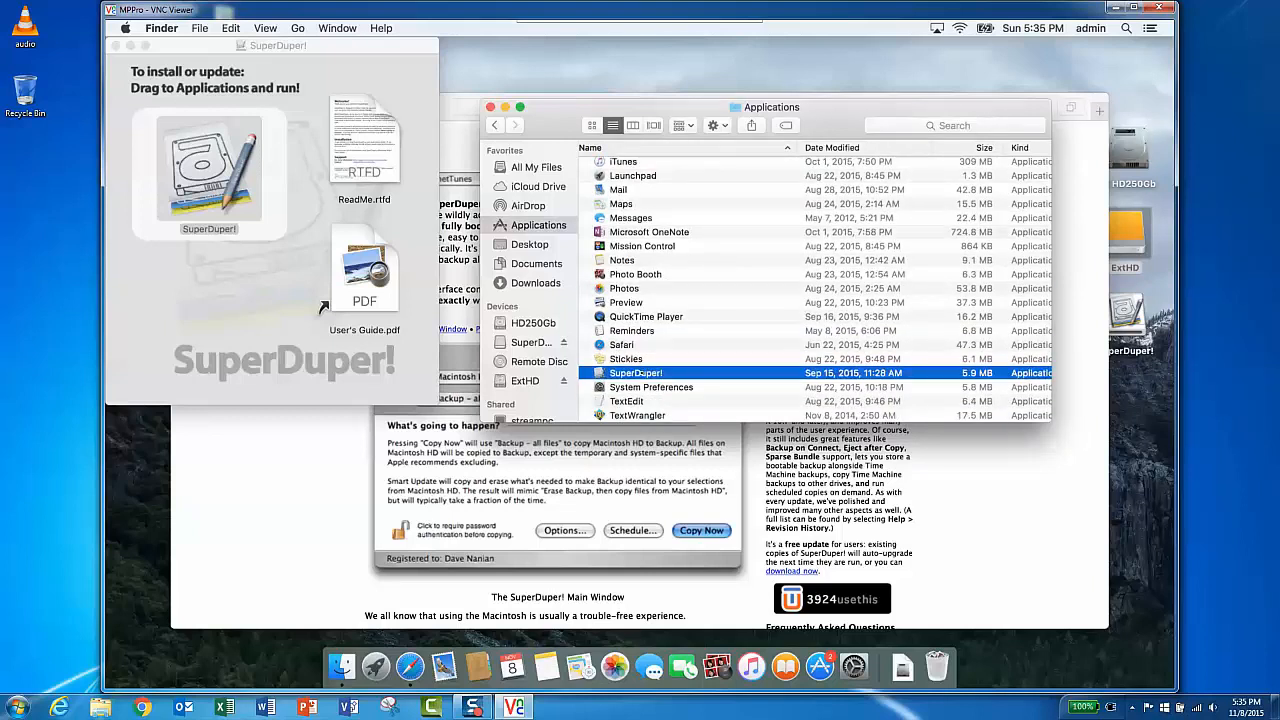
key("super+o")
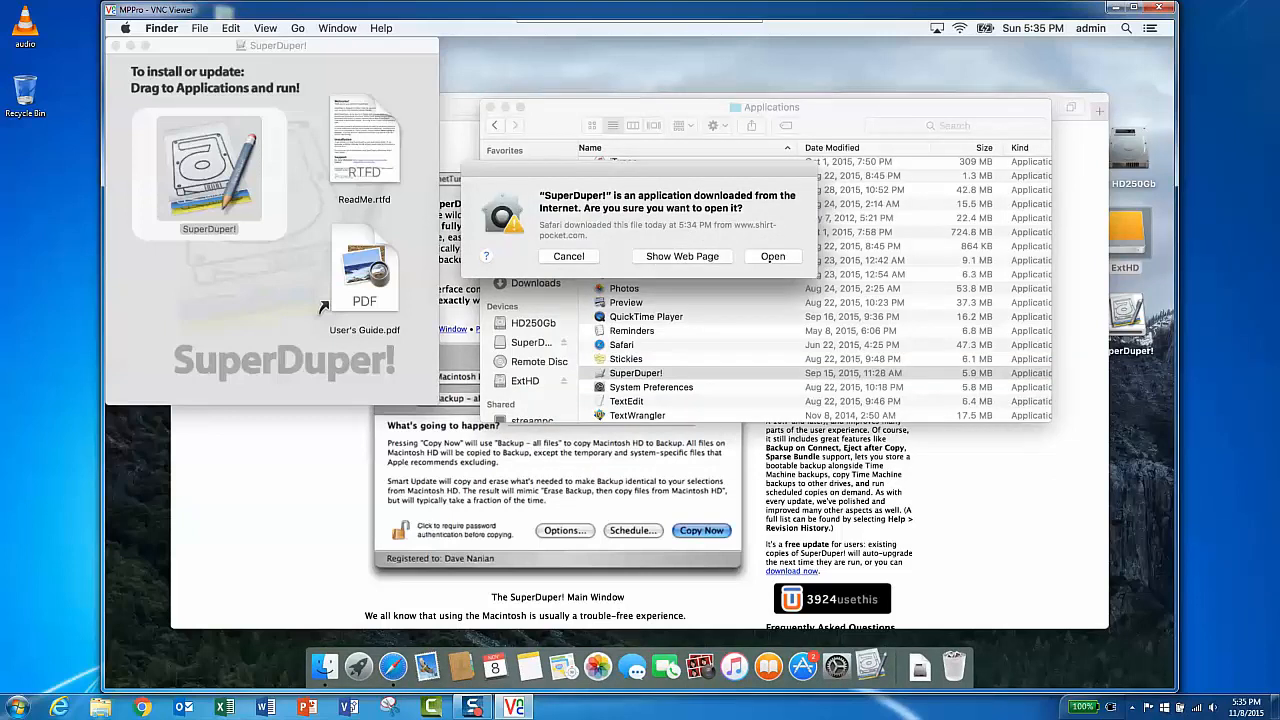
left_click(773, 256)
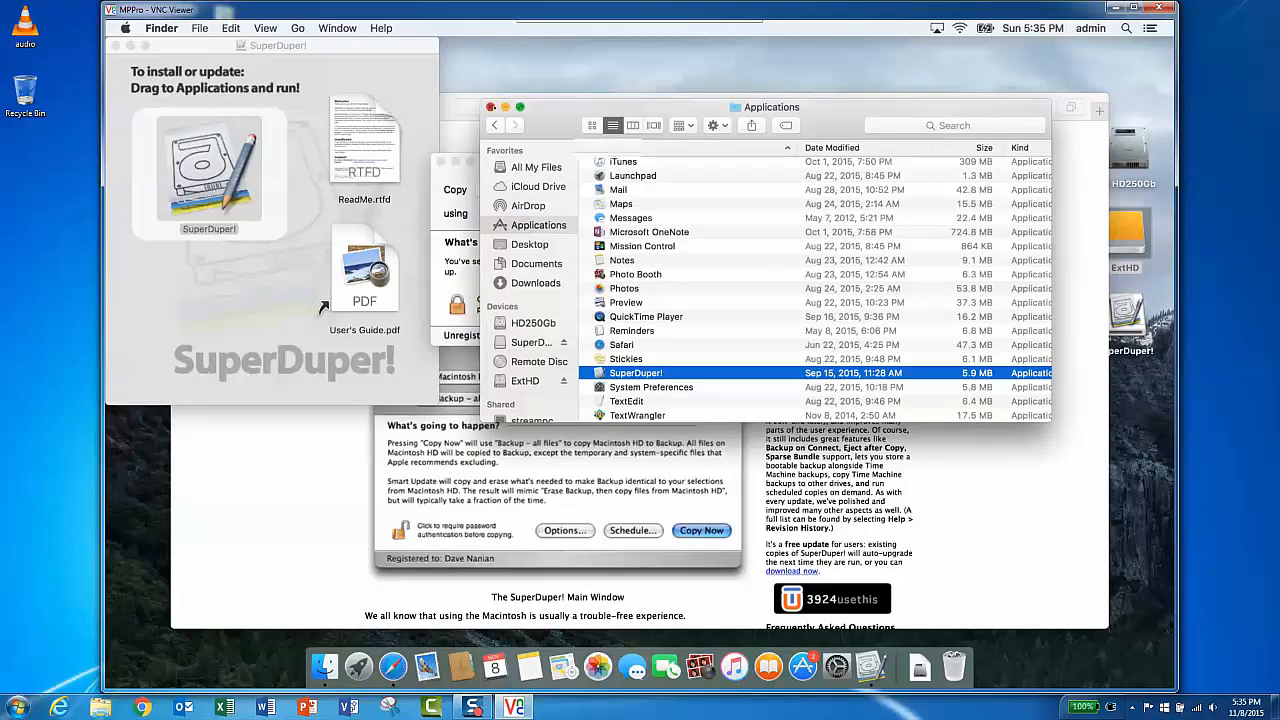
- Close the Applications window, the SuperDuper! disk image window and the Safari window
left_click(490, 106)
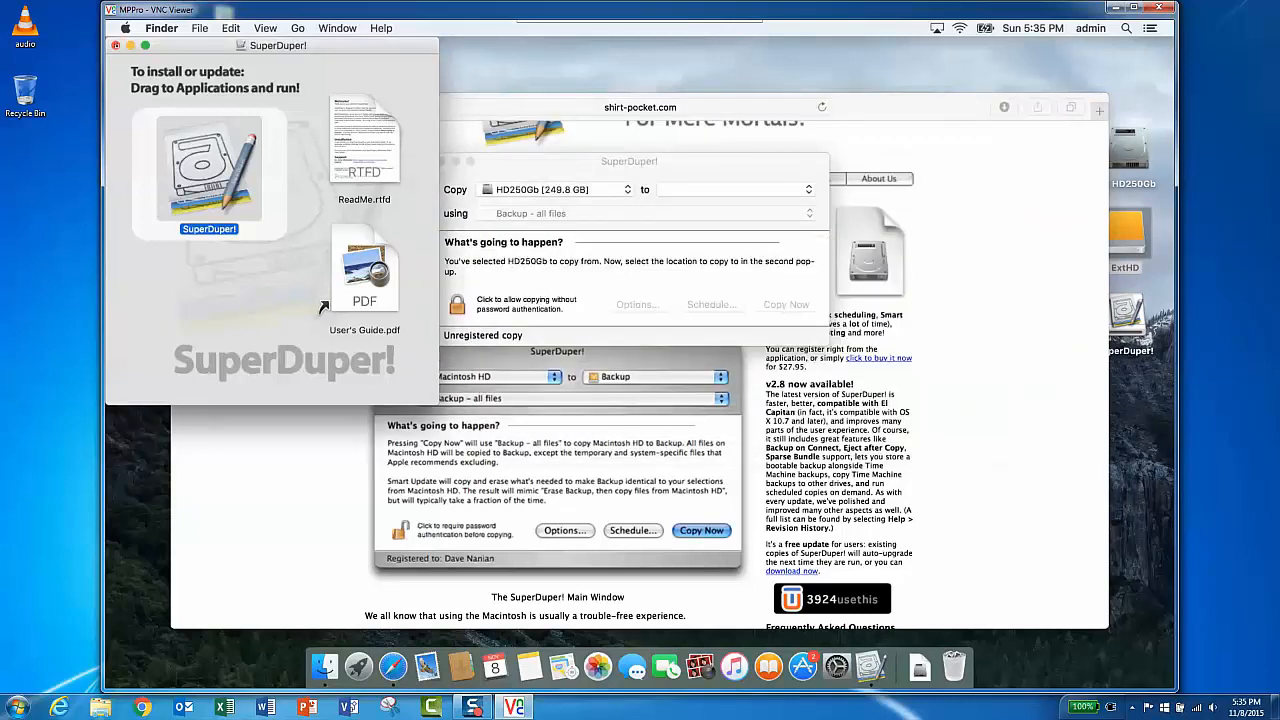
left_click(116, 45)
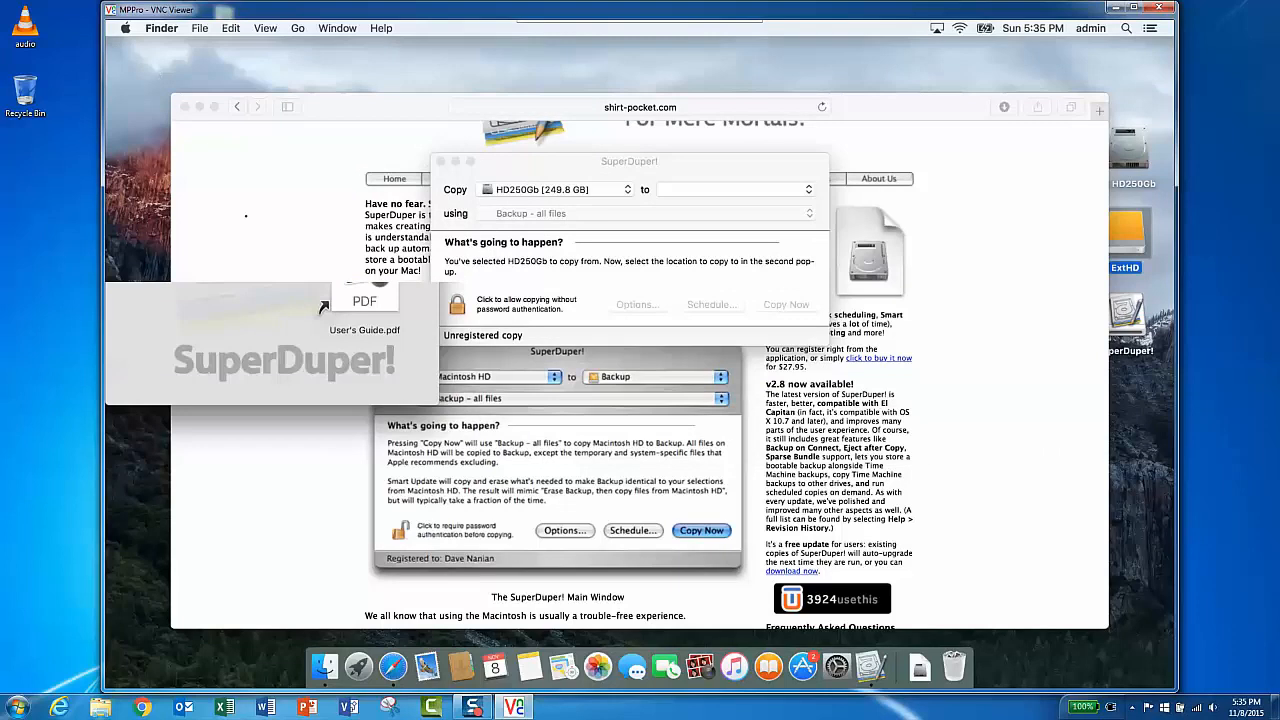
left_click(325, 107)
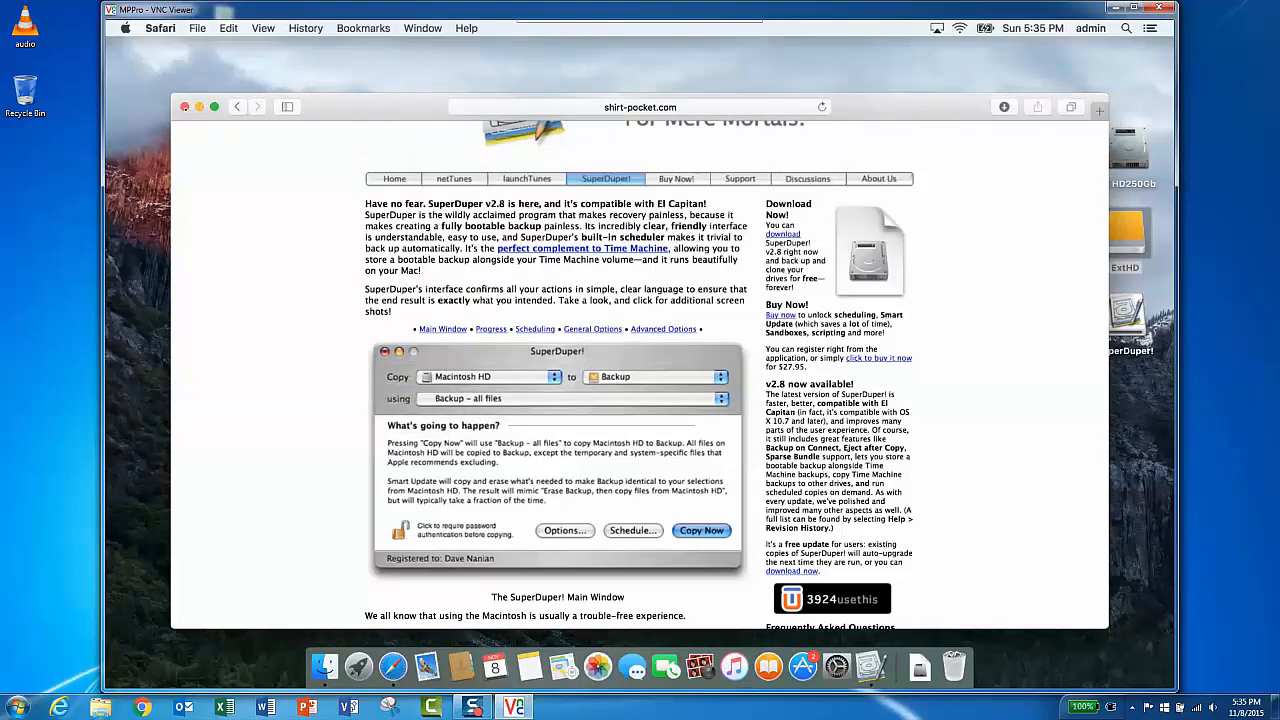
left_click(184, 106)
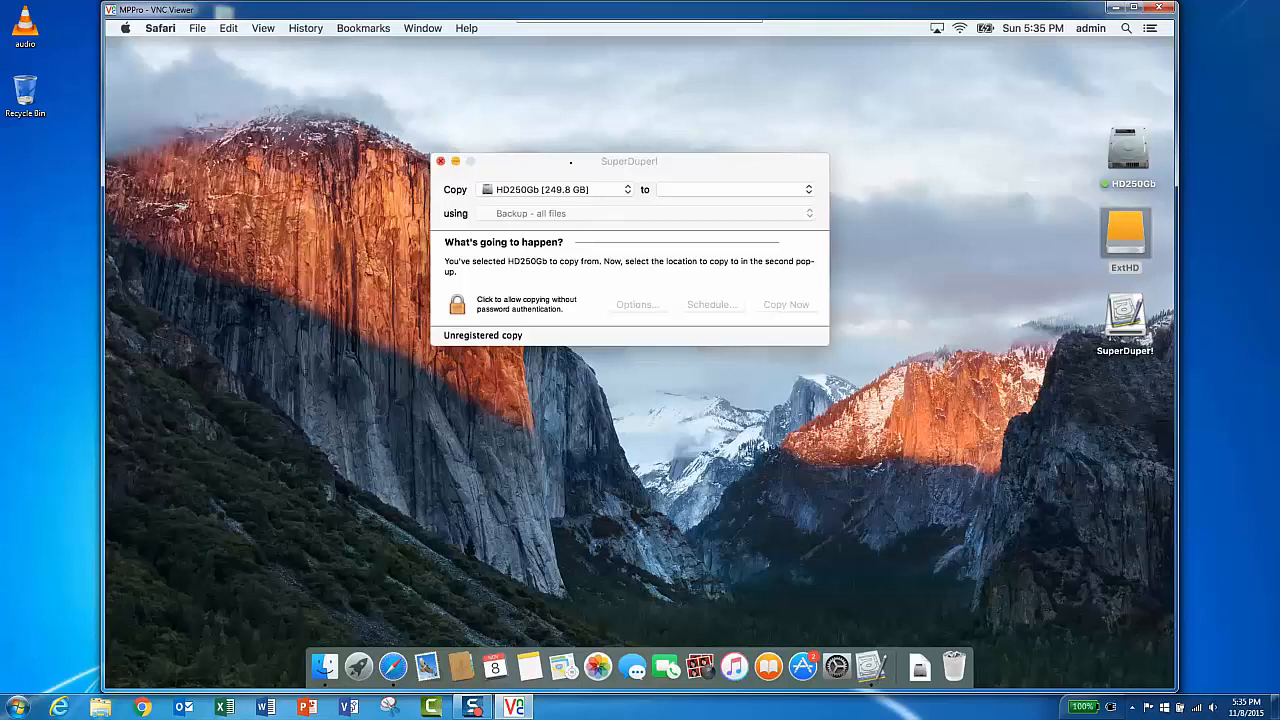
- Set SuperDuper! to copy HD250Gb to the ExtHD drive
left_click(570, 161)
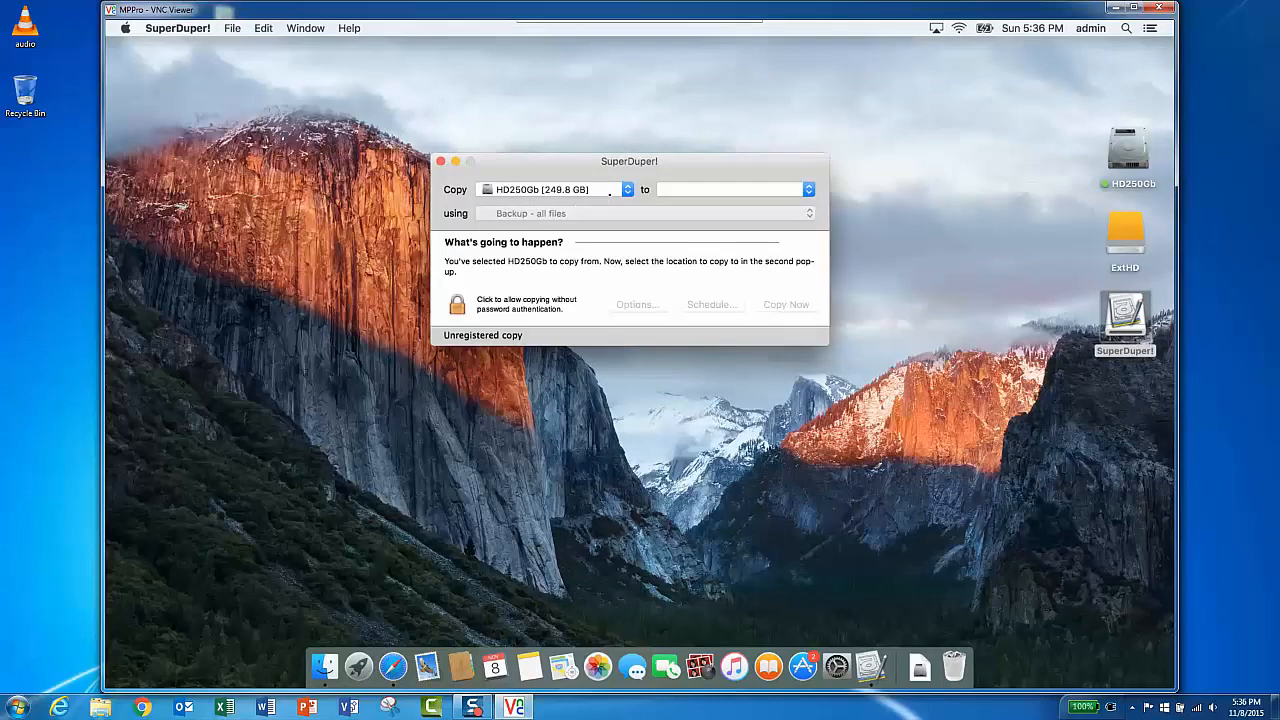
left_click(690, 189)
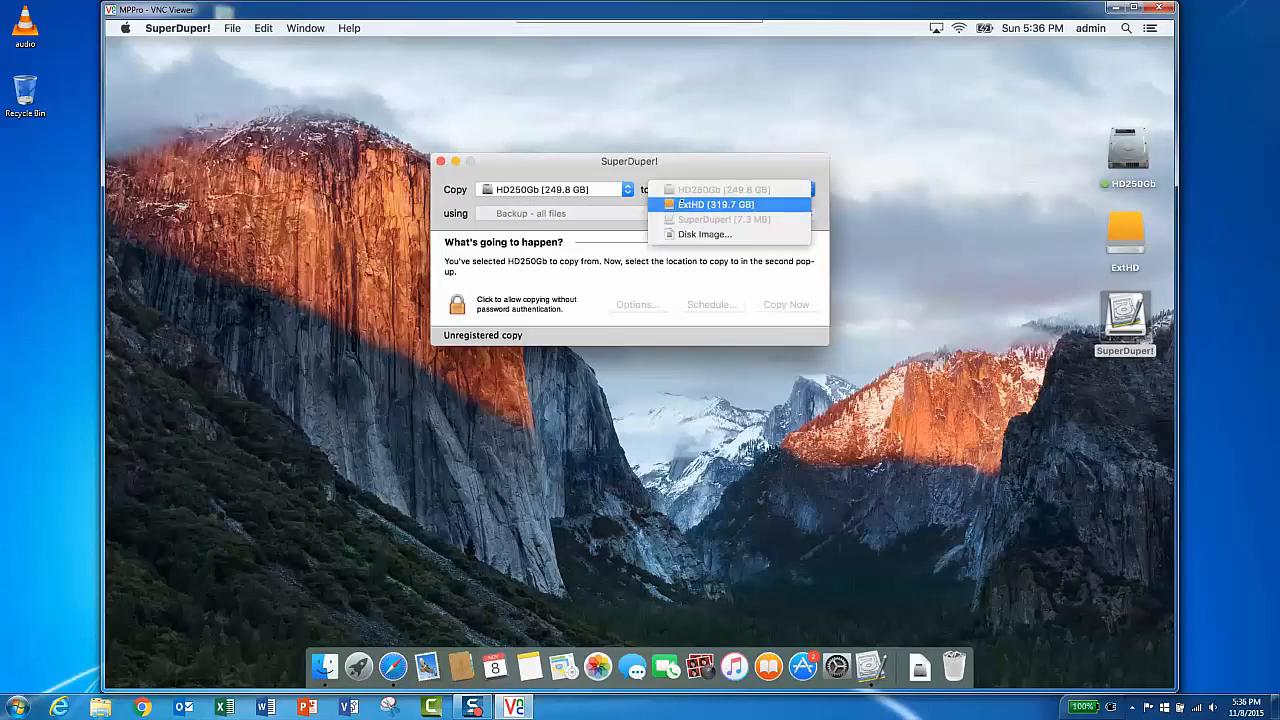
left_click(687, 204)
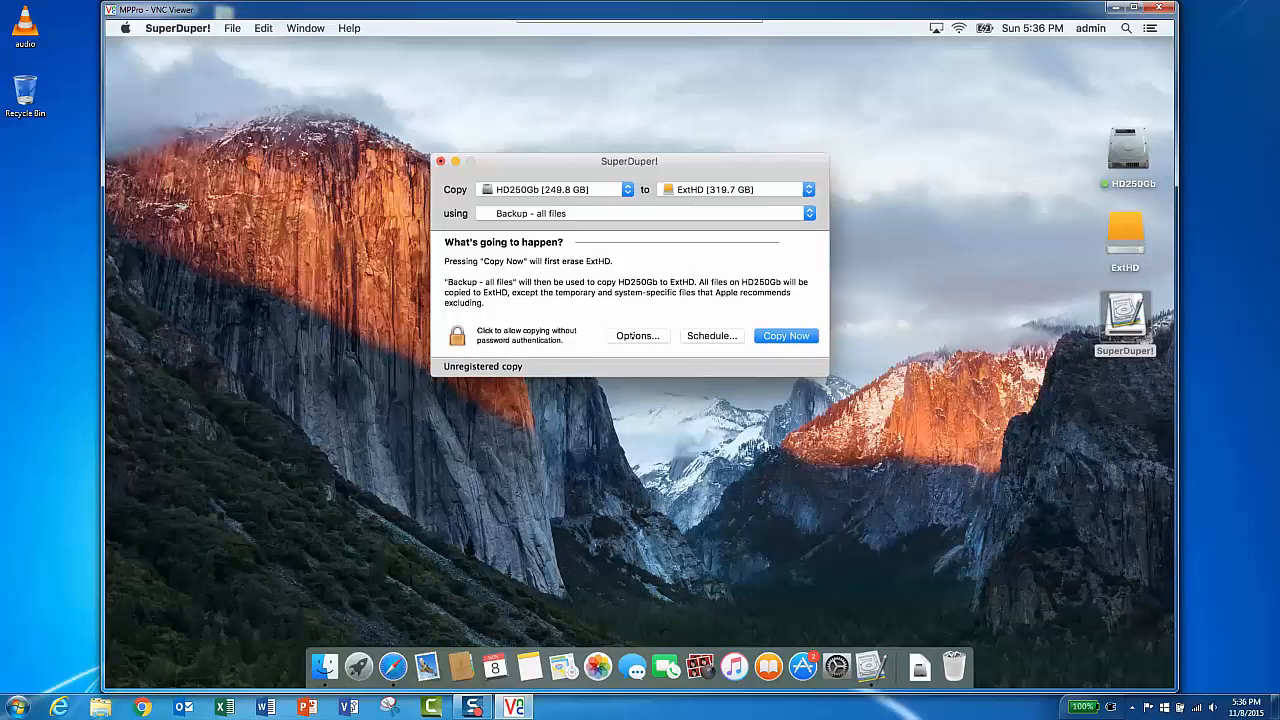
- Review the General and Advanced copy options, then close the options panel
left_click(632, 336)
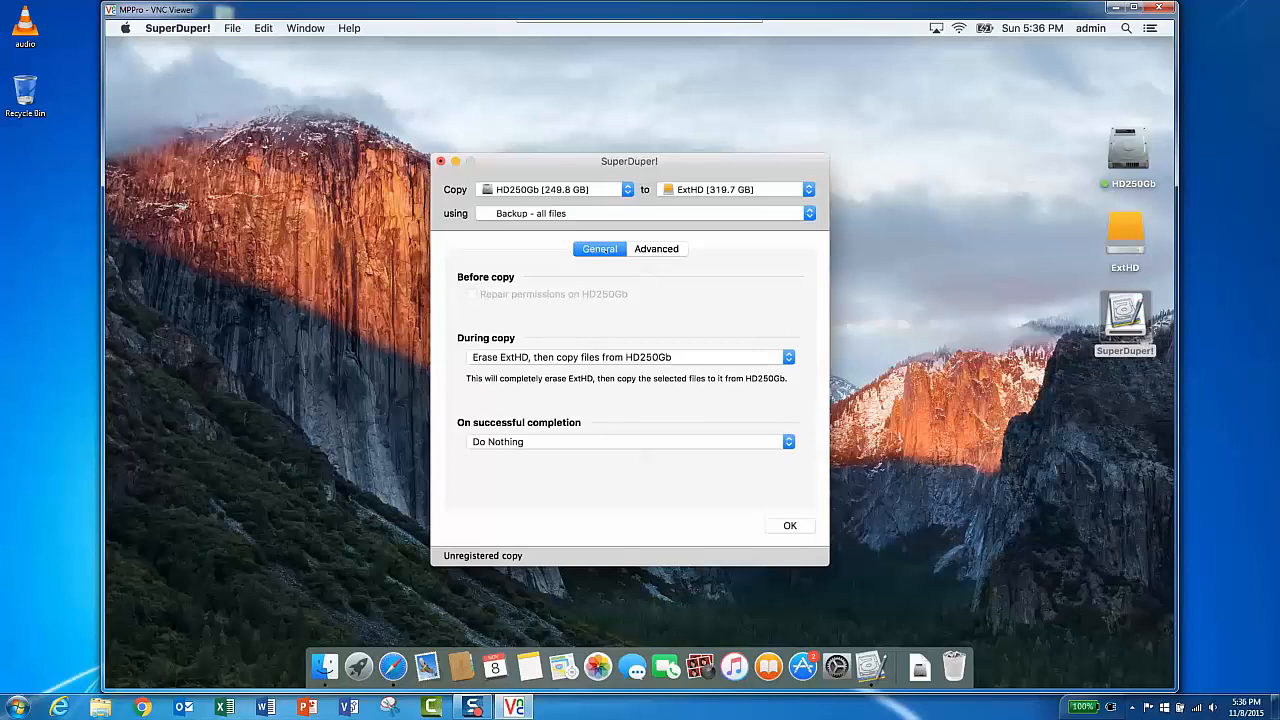
left_click(683, 249)
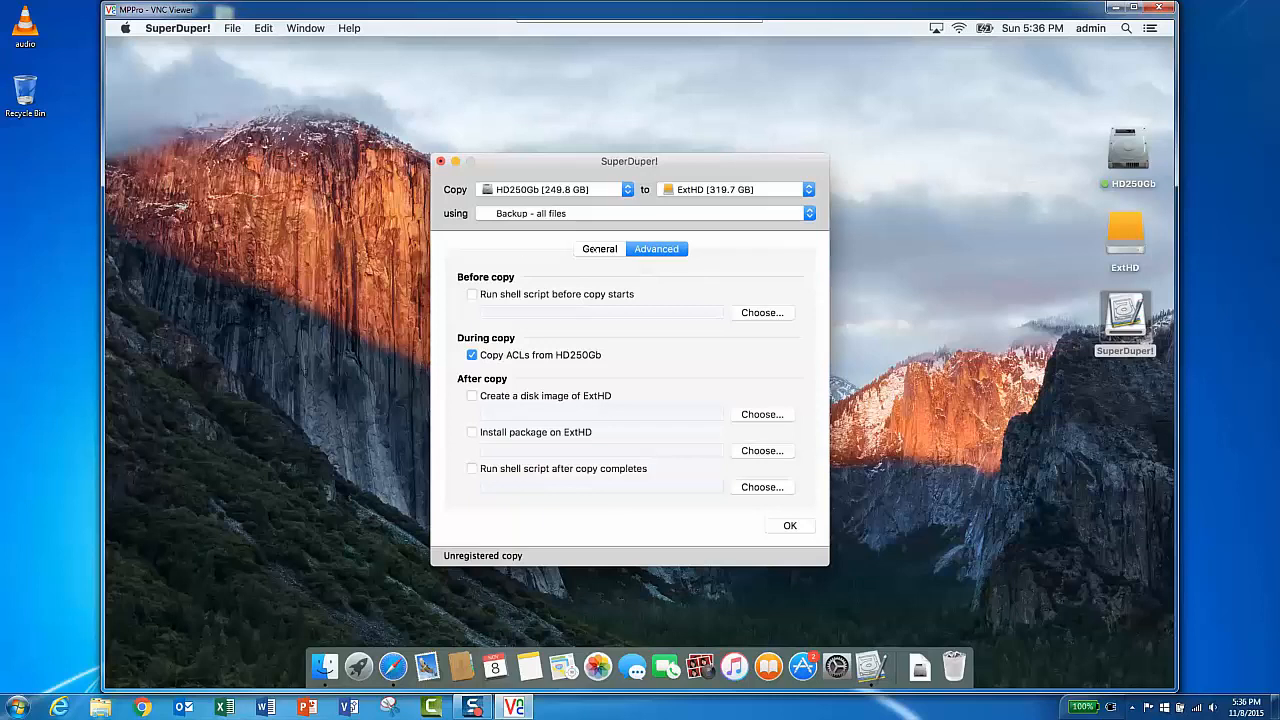
left_click(597, 249)
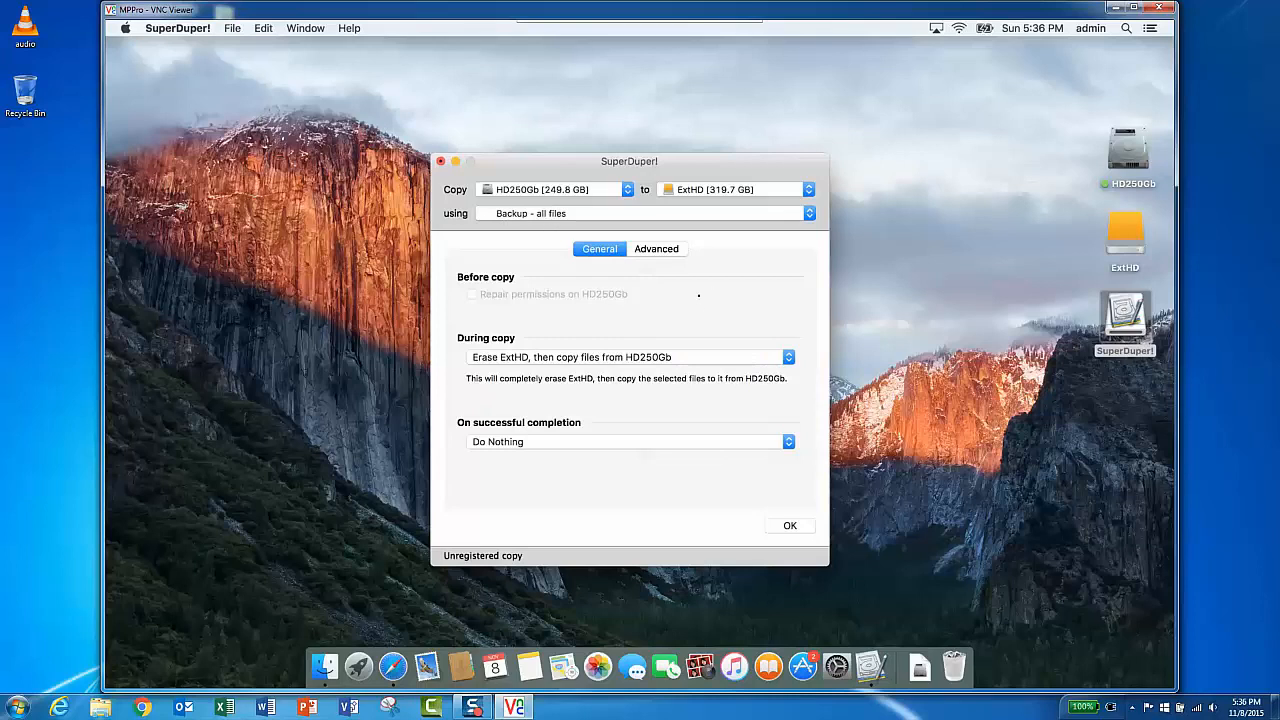
left_click(790, 525)
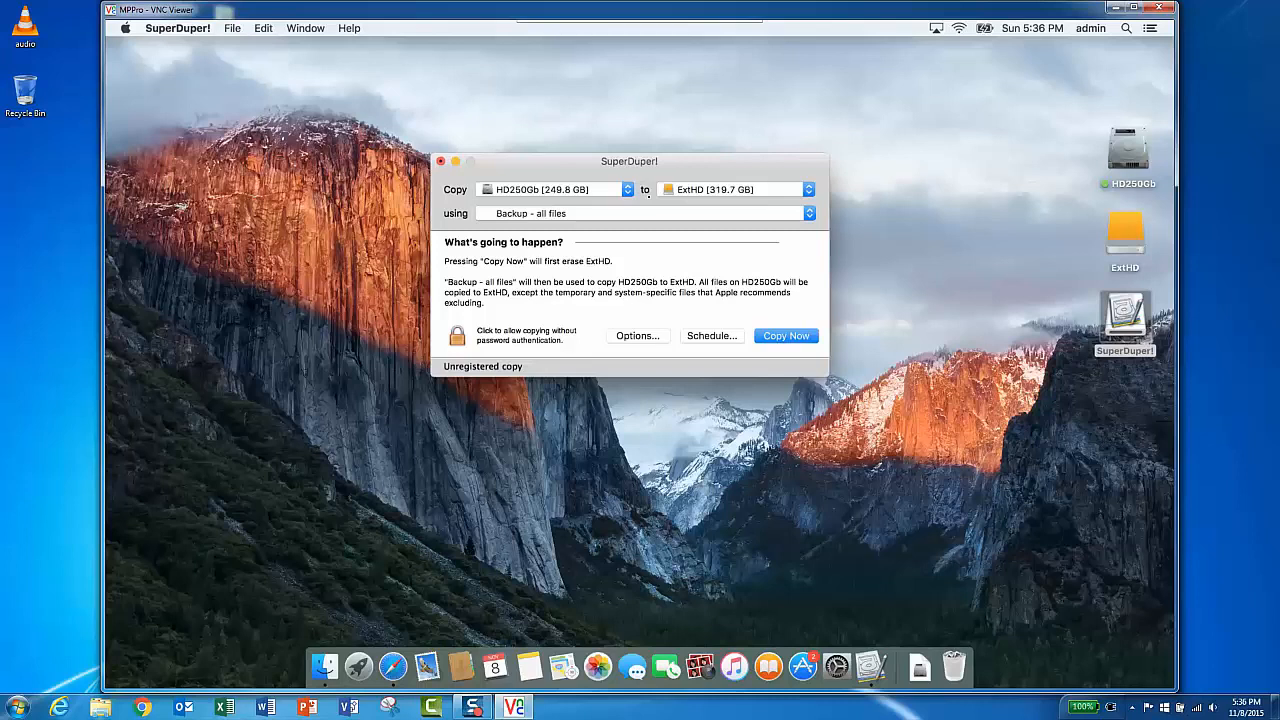
- Start the copy and authorize it by entering the administrator password
left_click(786, 336)
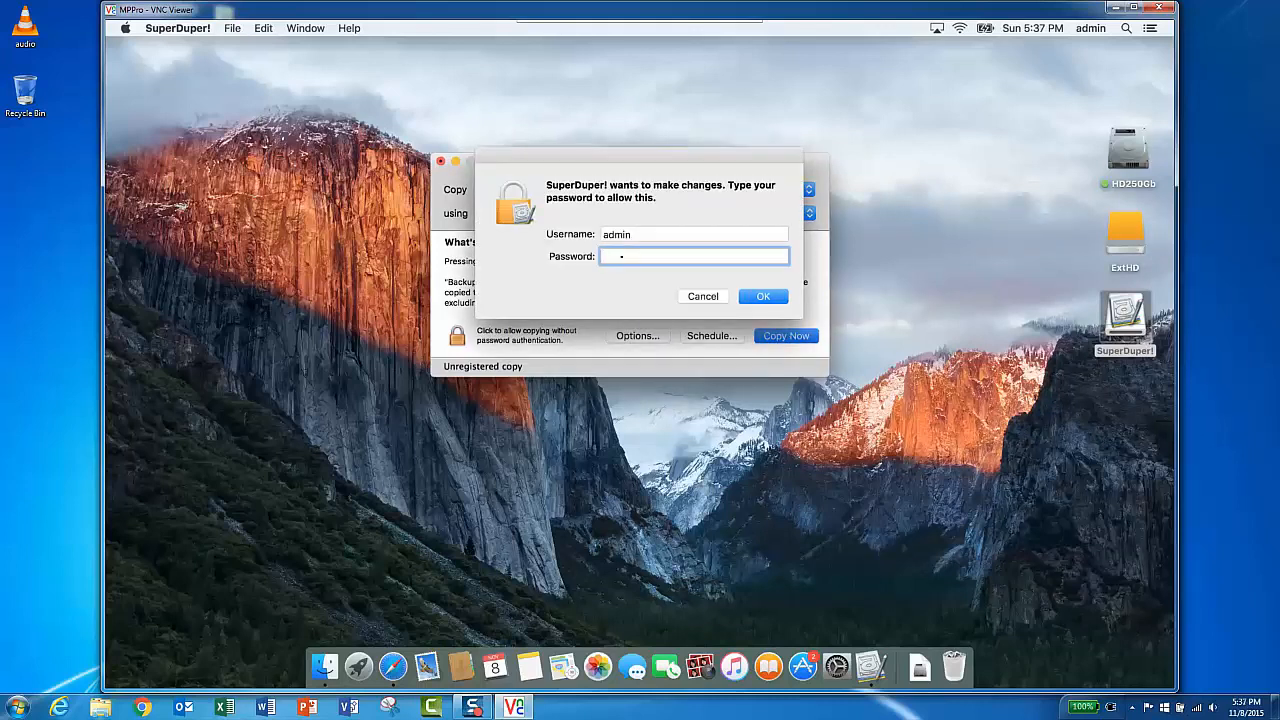
type("admin**")
left_click(758, 296)
type("*********")
left_click(762, 297)
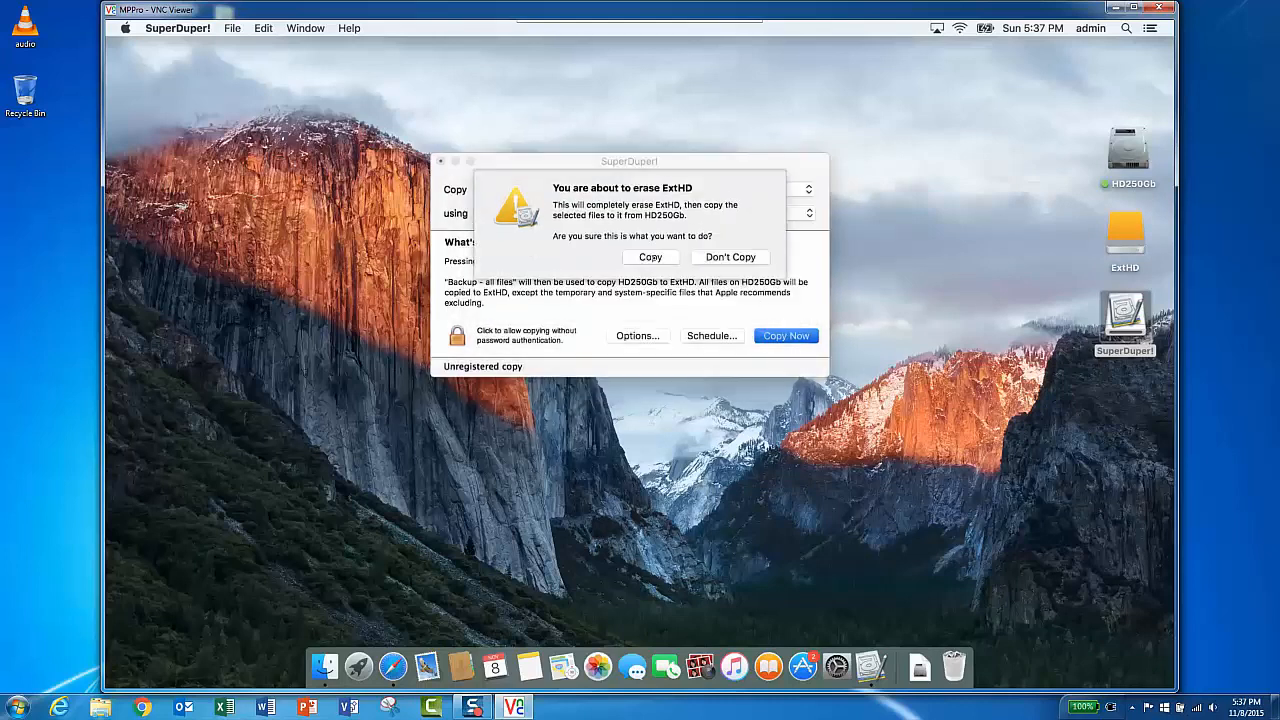
- Confirm erasing ExtHD for the copy and decline using ExtHD as a Time Machine backup disk
left_click(651, 257)
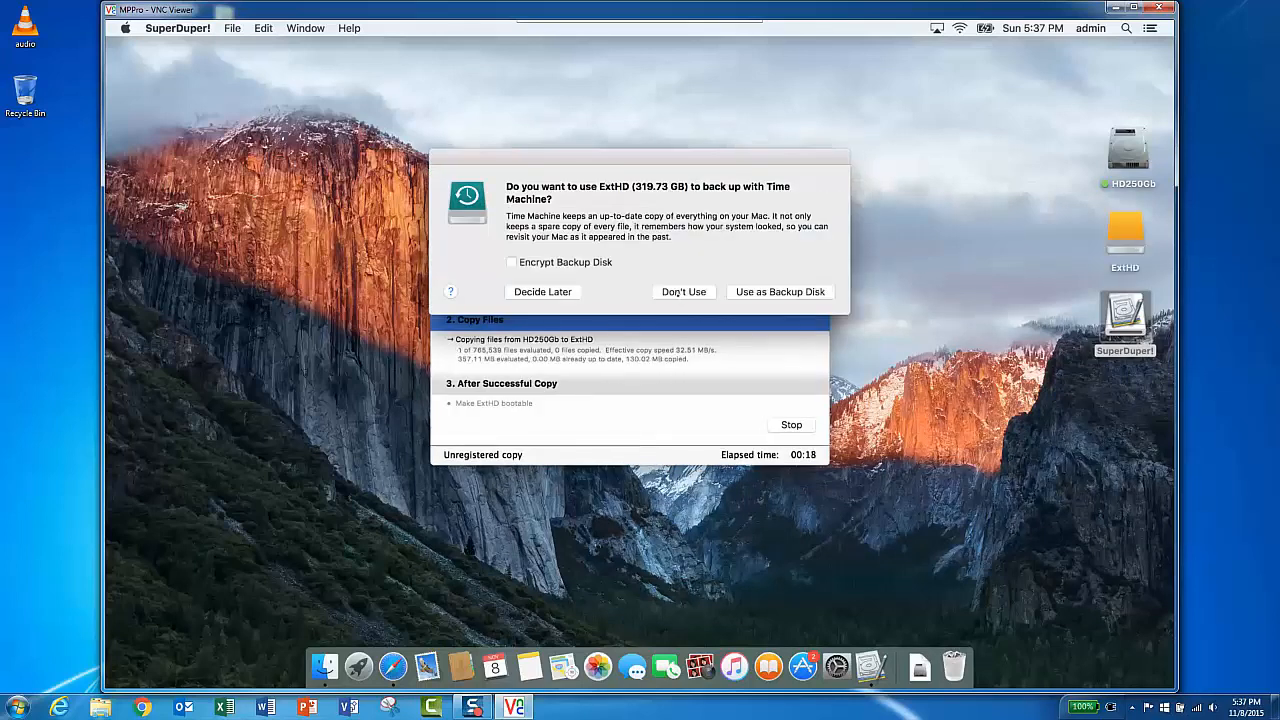
left_click(679, 291)
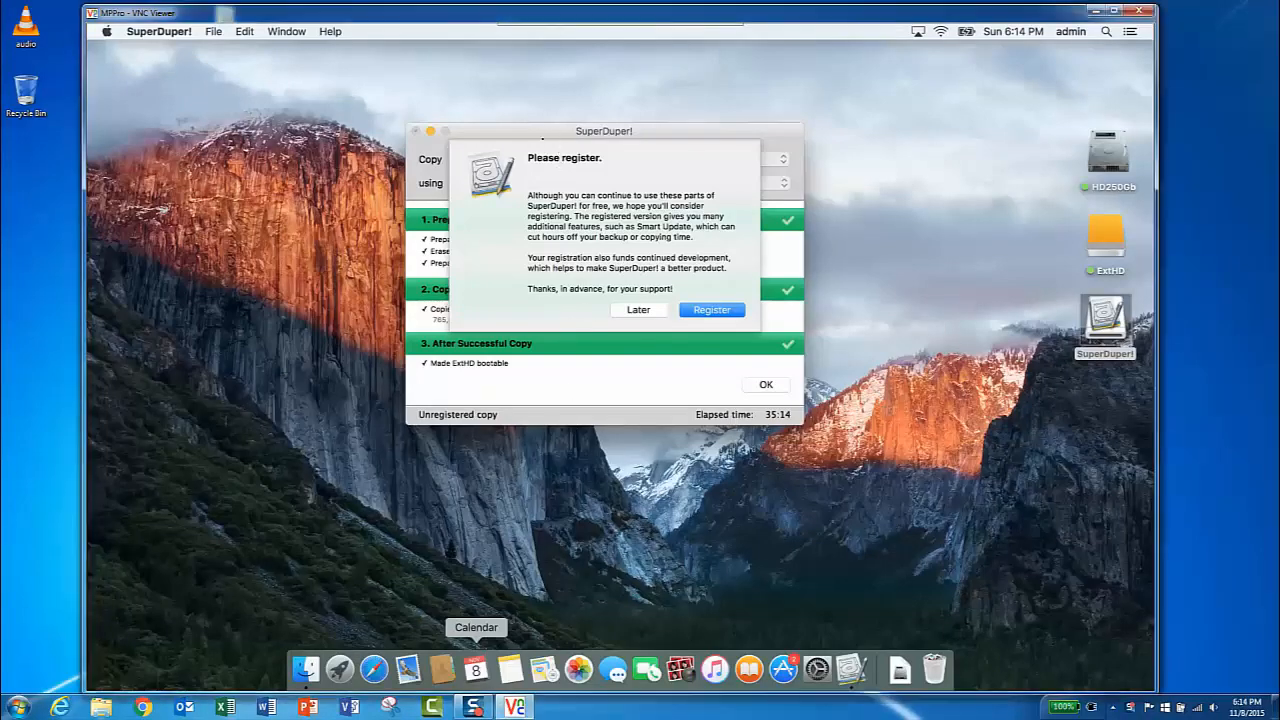
- Dismiss the registration prompt, acknowledge the completed copy and close the SuperDuper! window
left_click_drag(556, 134, 631, 109)
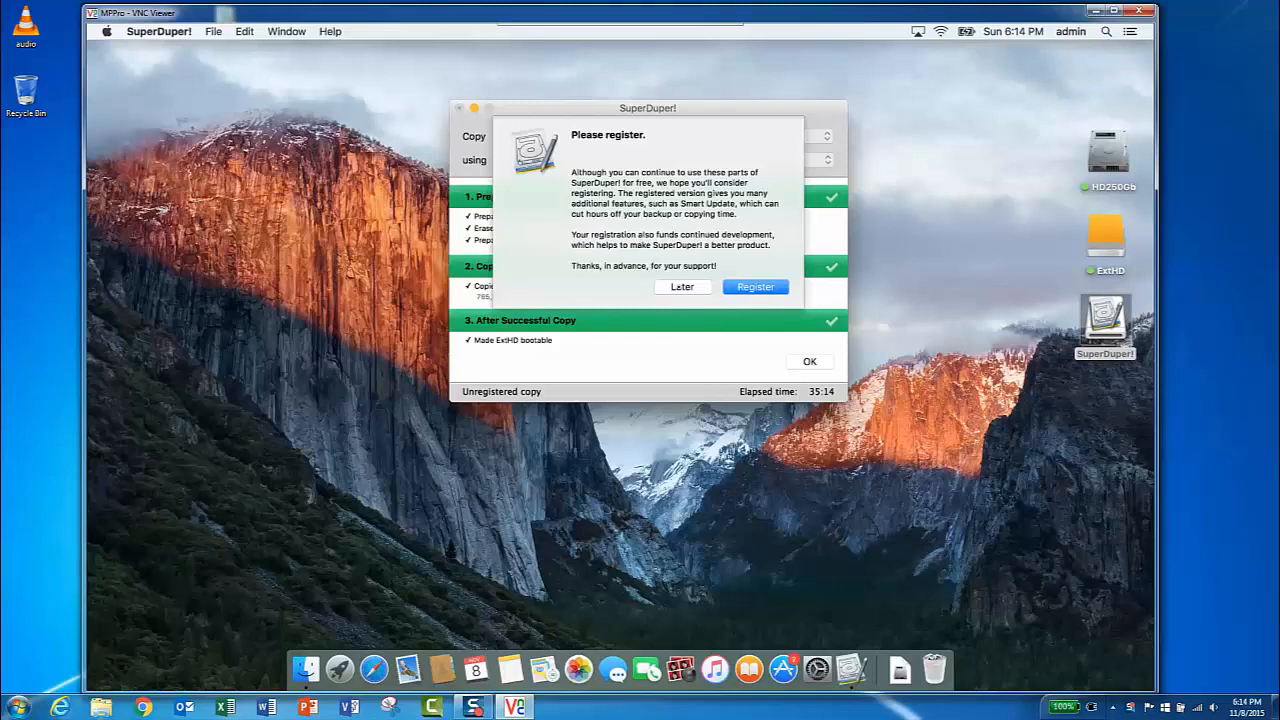
left_click(812, 362)
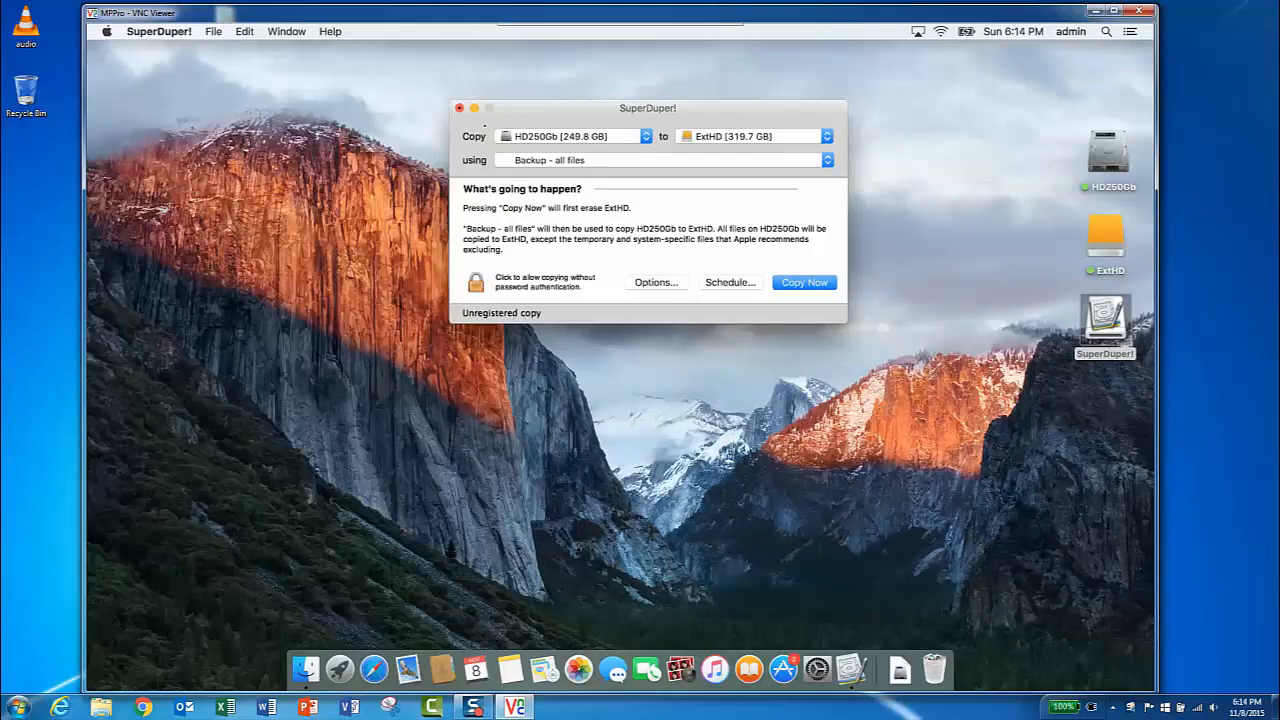
left_click(458, 107)
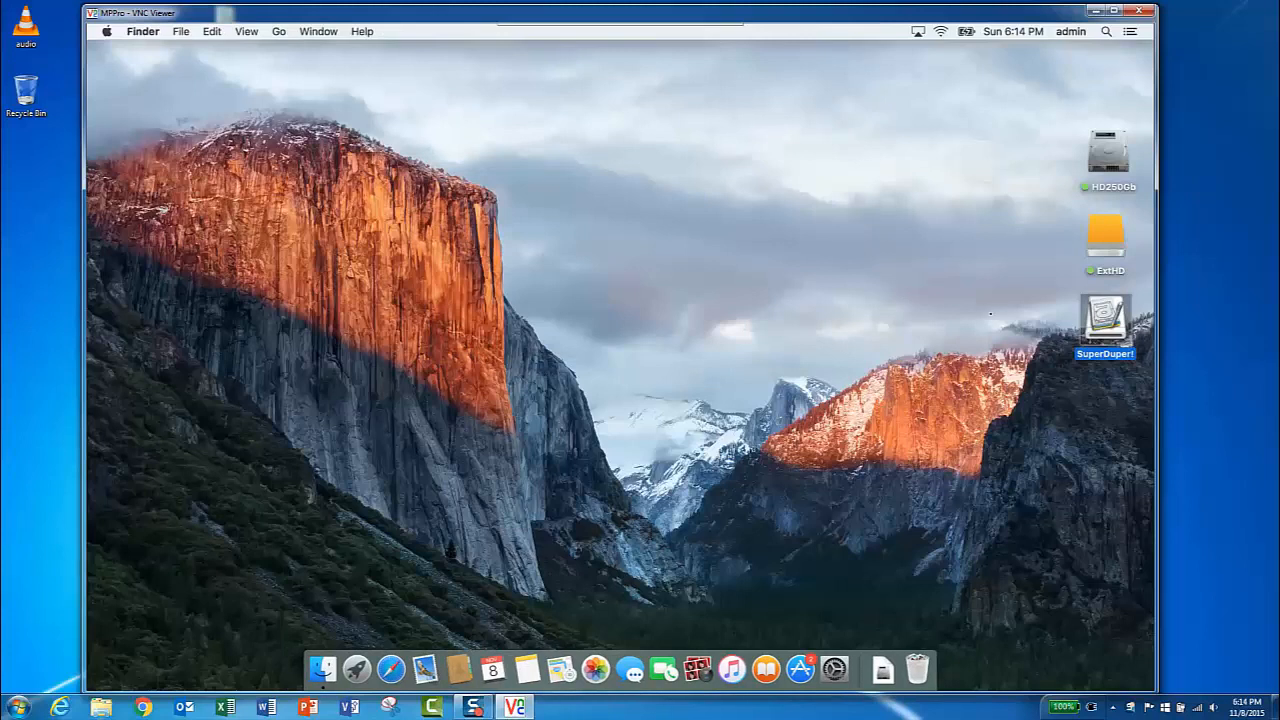
- Eject the SuperDuper! disk image from the desktop
left_click(990, 314)
left_click(1105, 322)
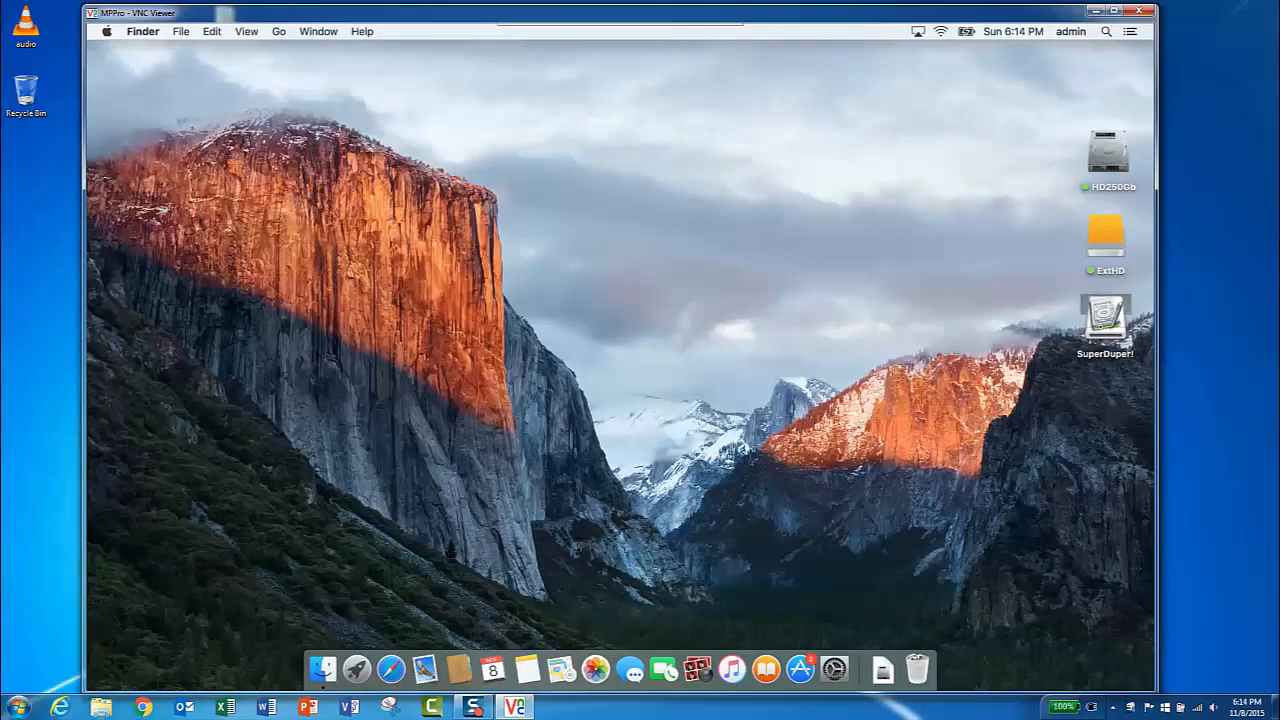
right_click(1105, 326)
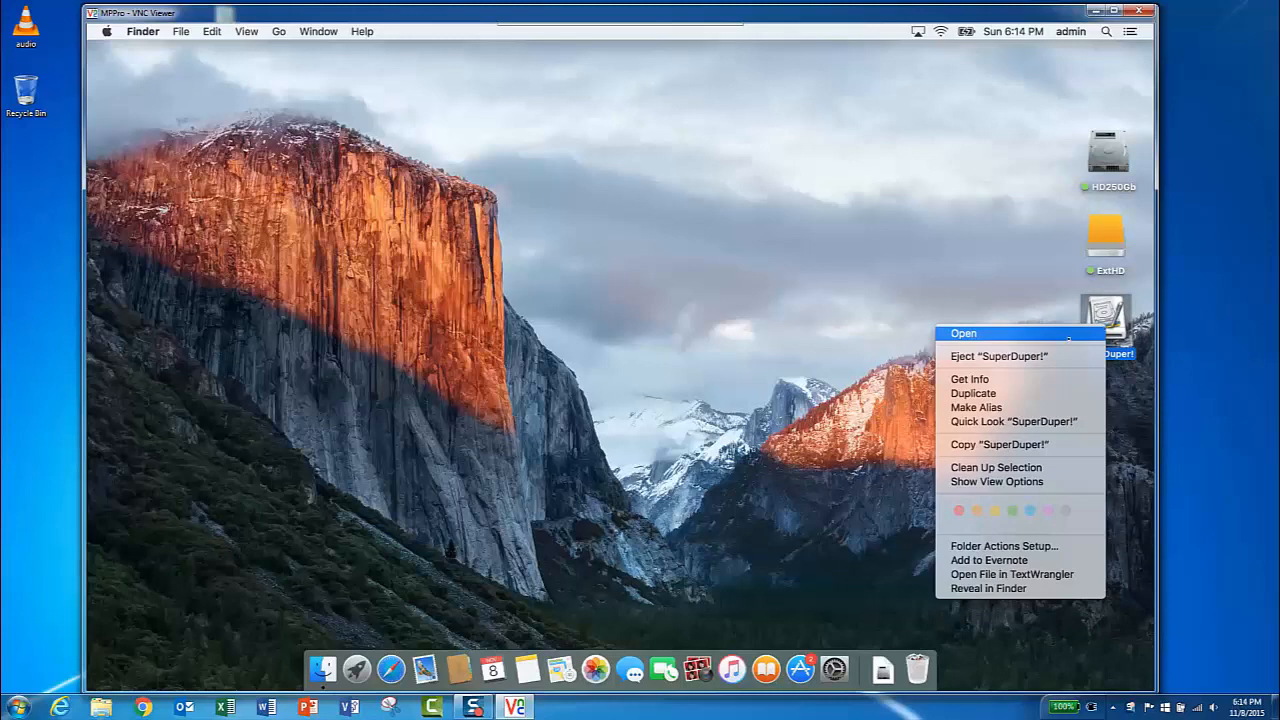
left_click(999, 356)
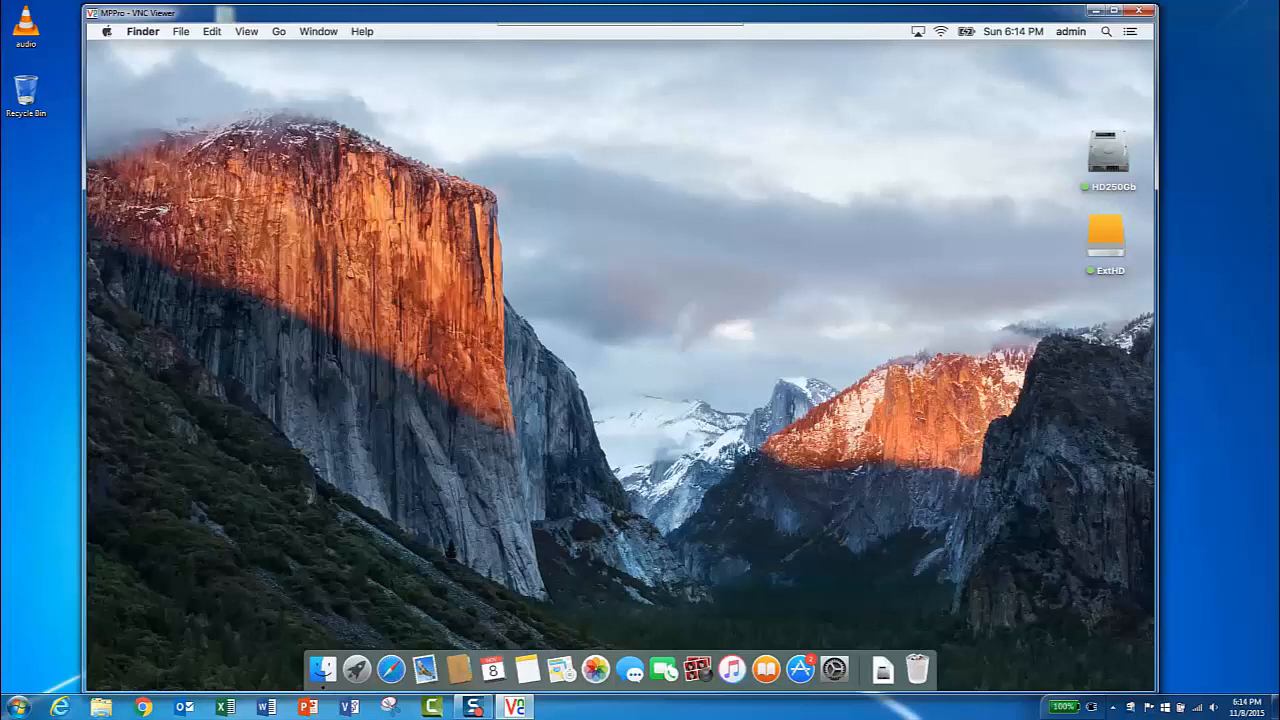
left_click(106, 31)
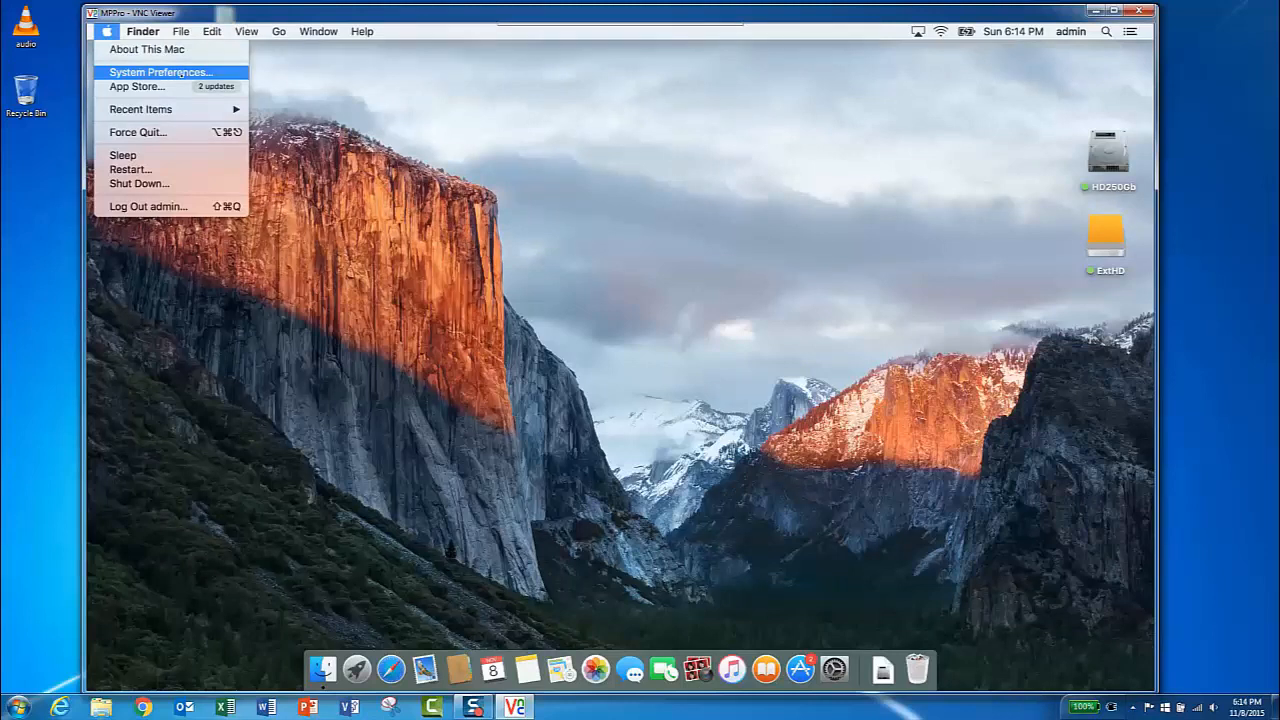
left_click(181, 73)
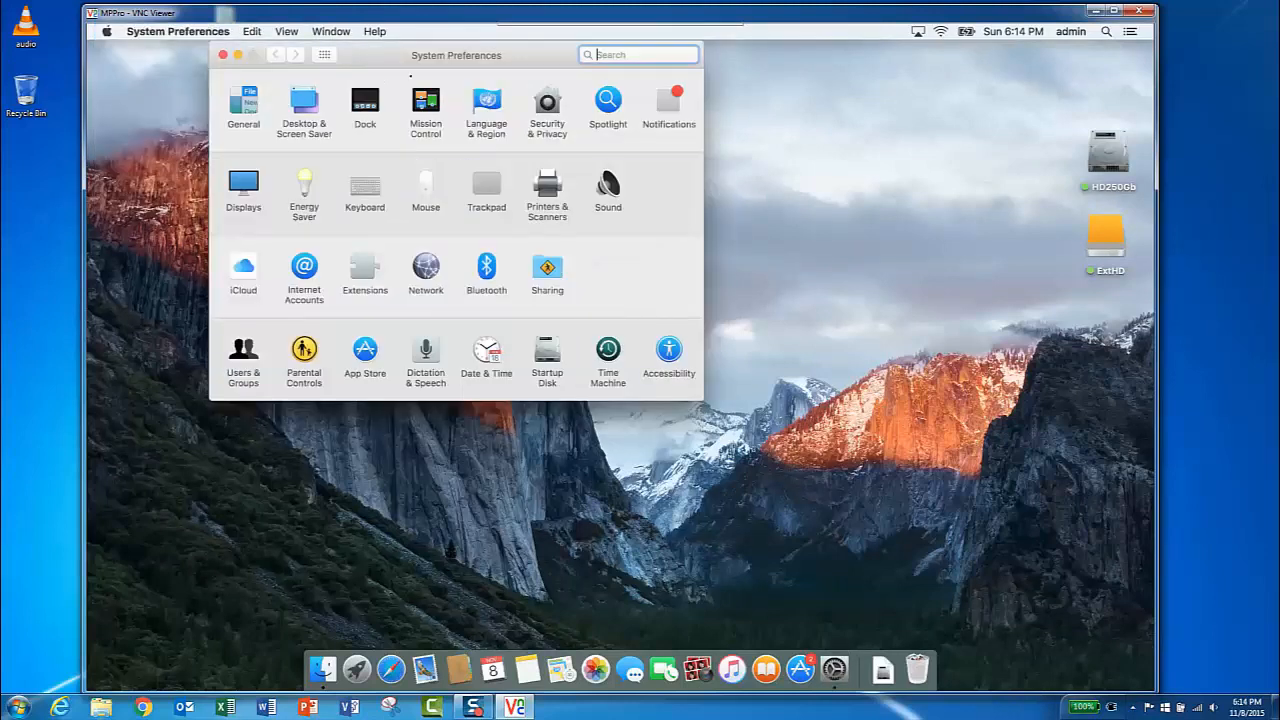
left_click_drag(385, 54, 527, 140)
left_click(335, 127)
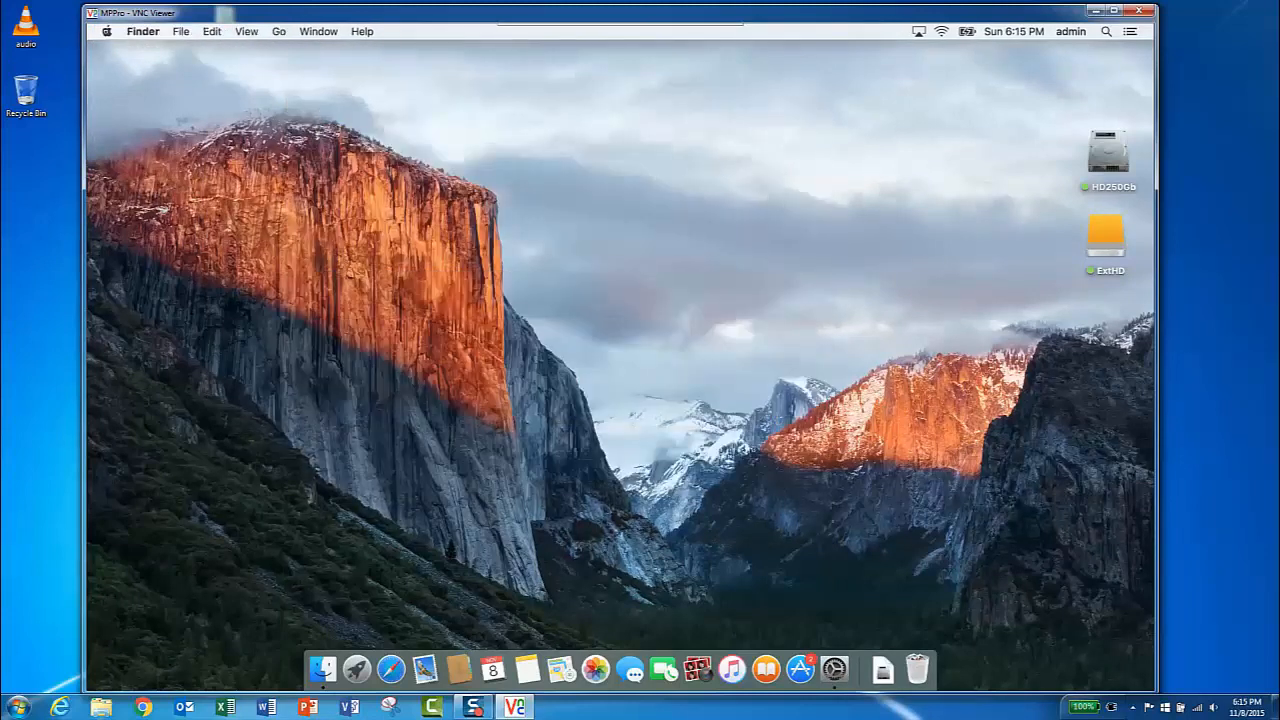
- Open About This Mac to check which disk is the startup disk, then close it
left_click(106, 31)
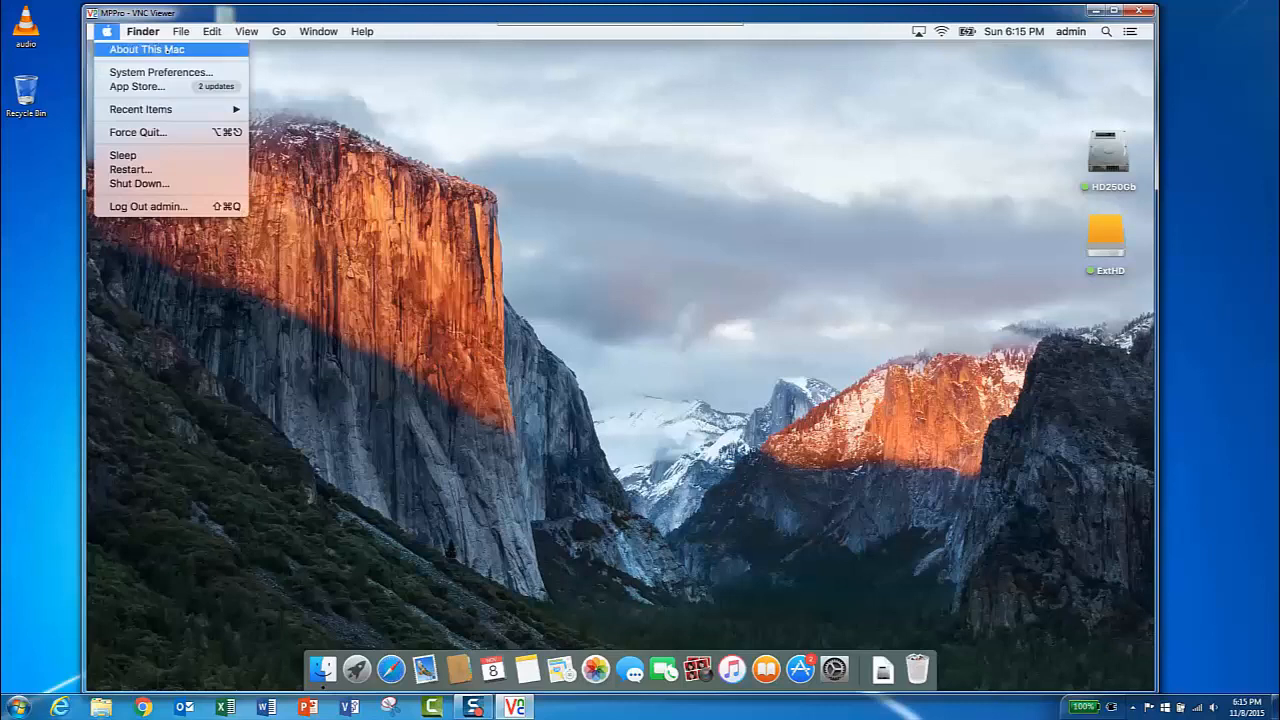
left_click(168, 50)
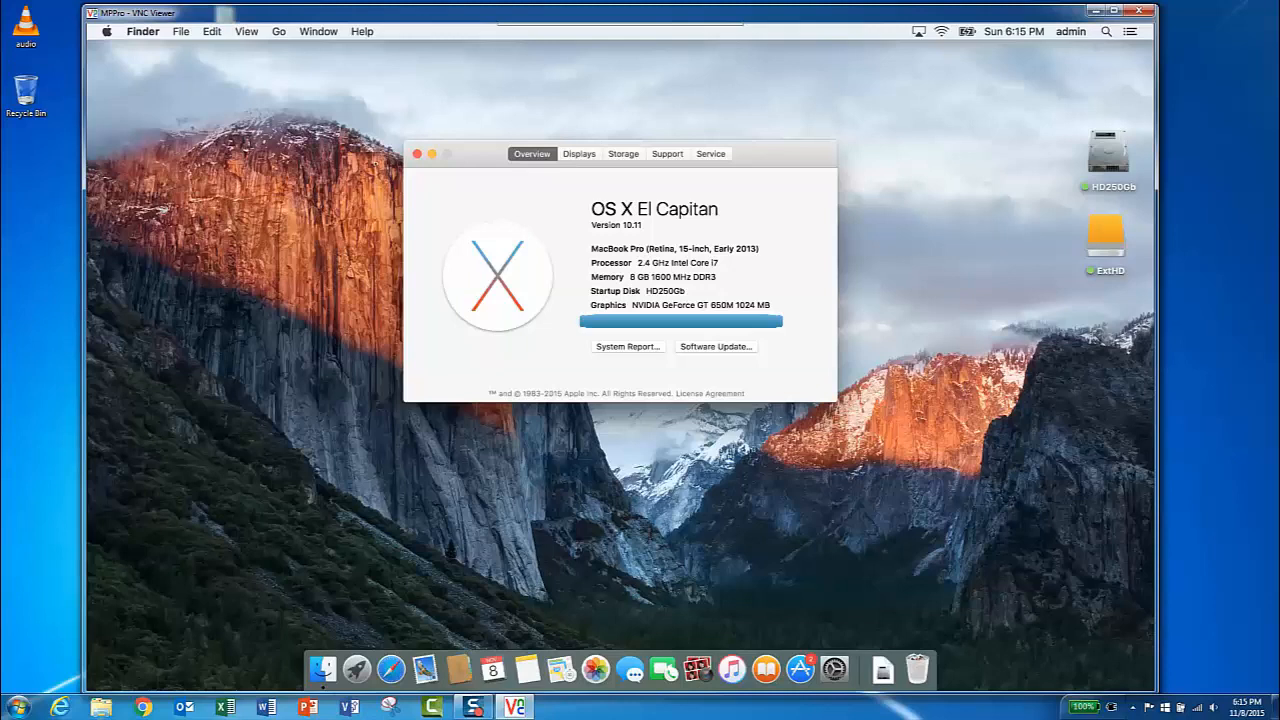
left_click(417, 154)
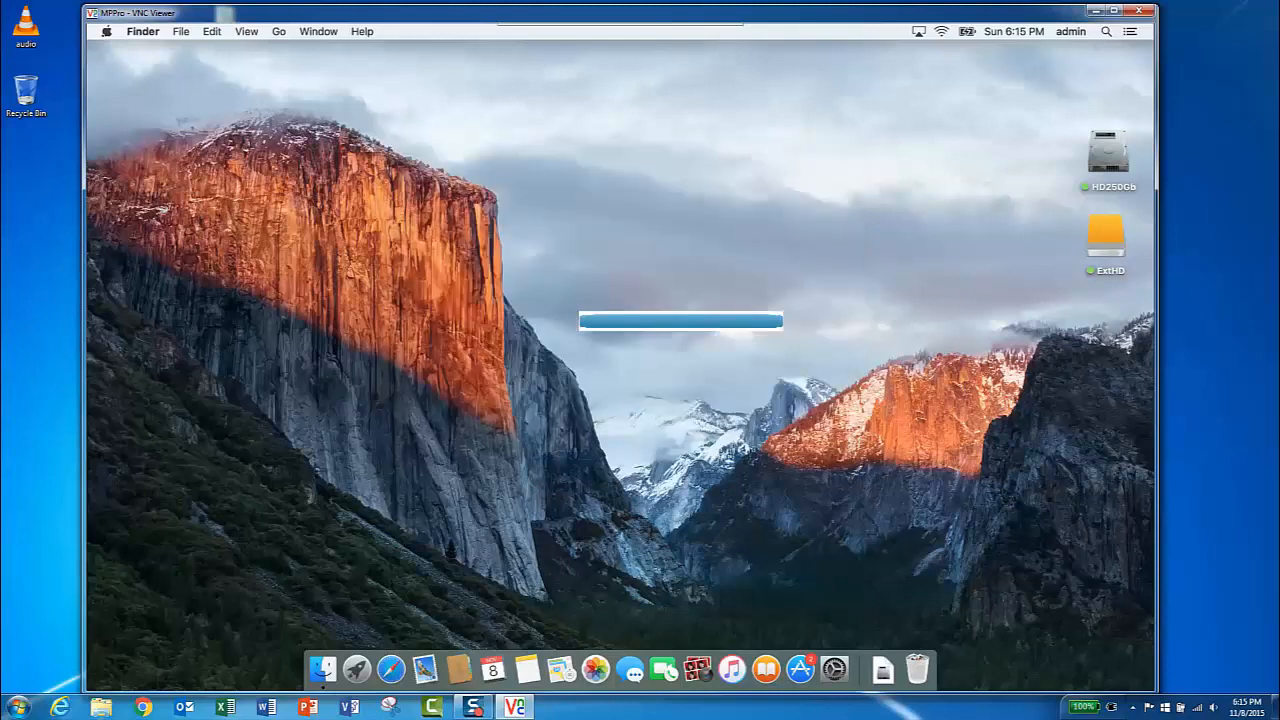
- Open the Startup Disk preferences and unlock them with the administrator password
left_click(106, 31)
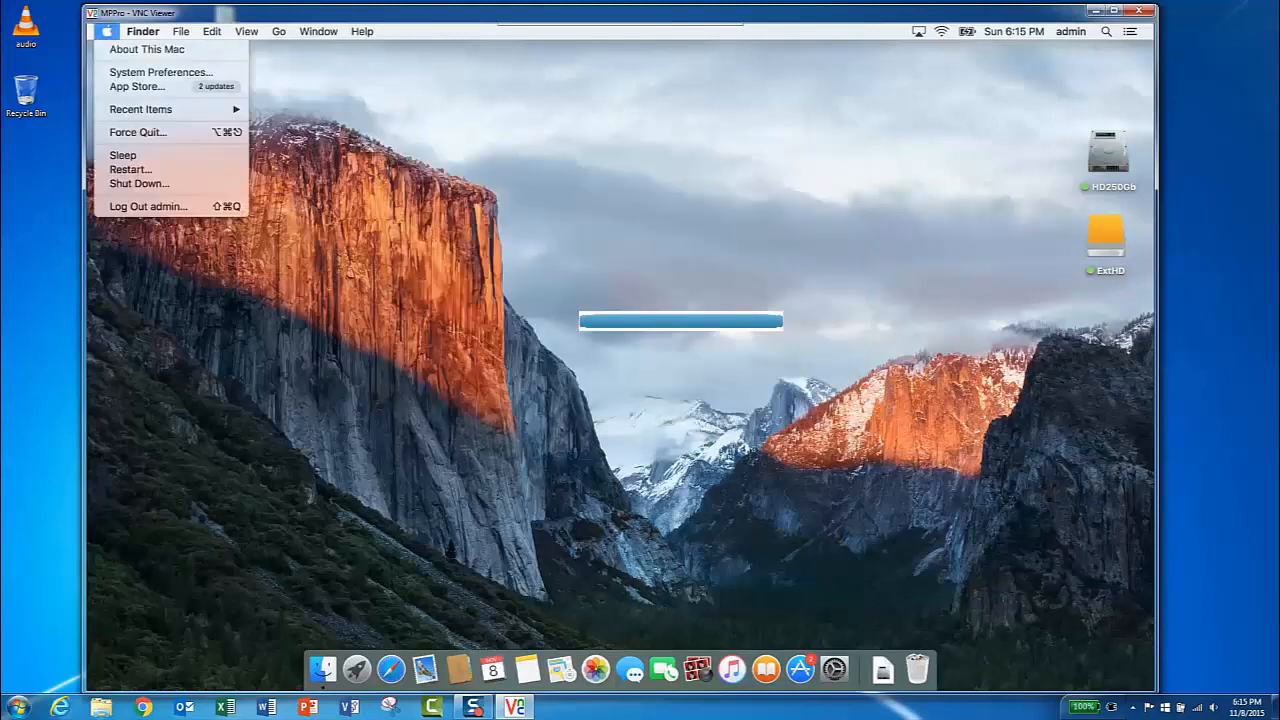
left_click(160, 72)
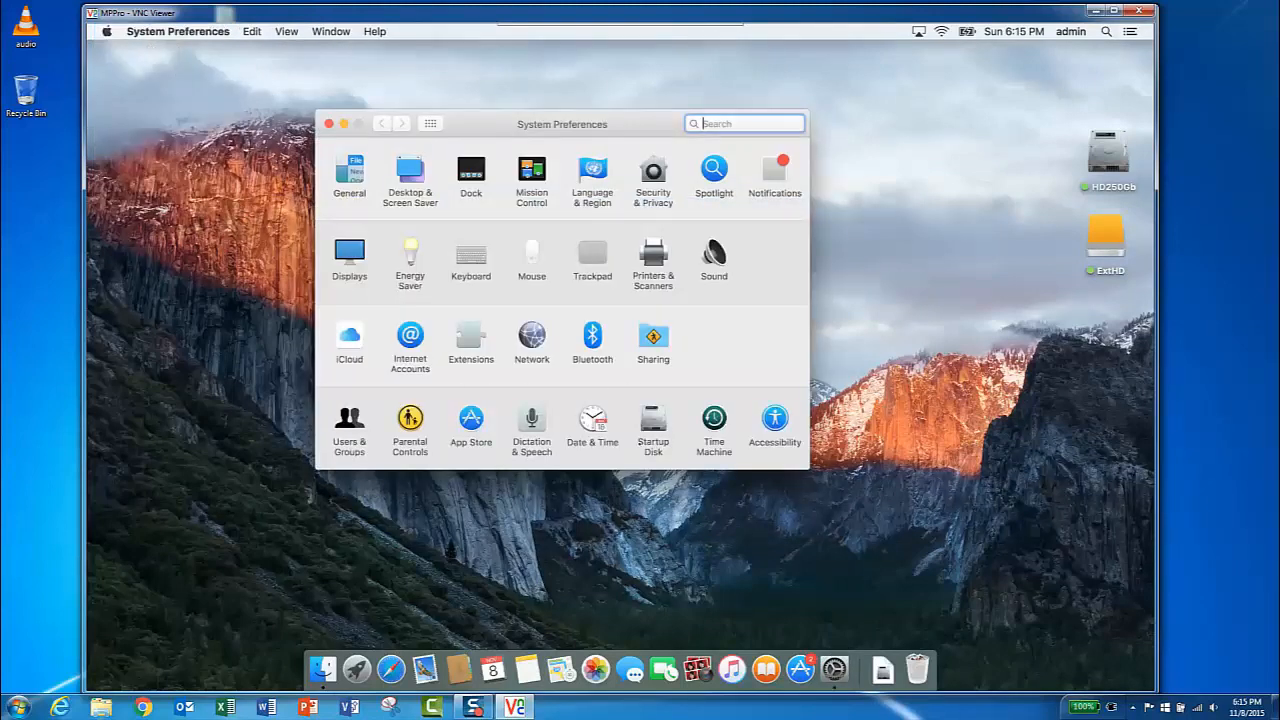
left_click(653, 420)
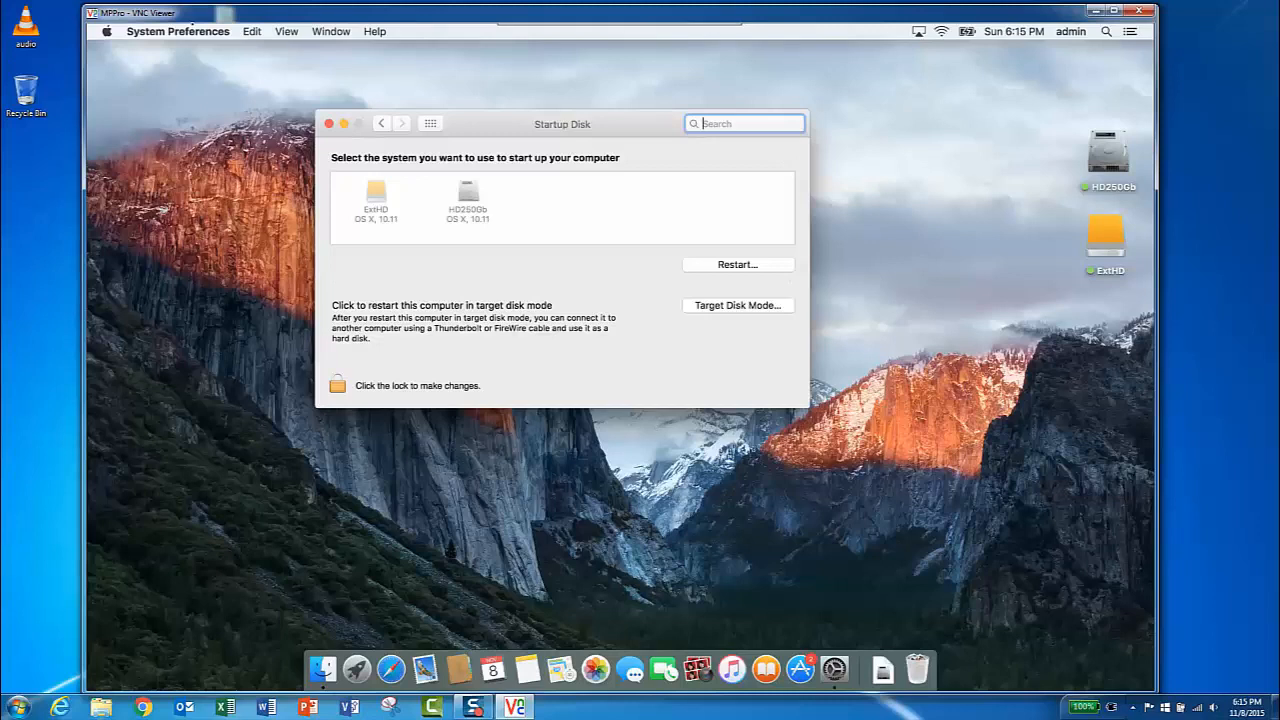
left_click(379, 193)
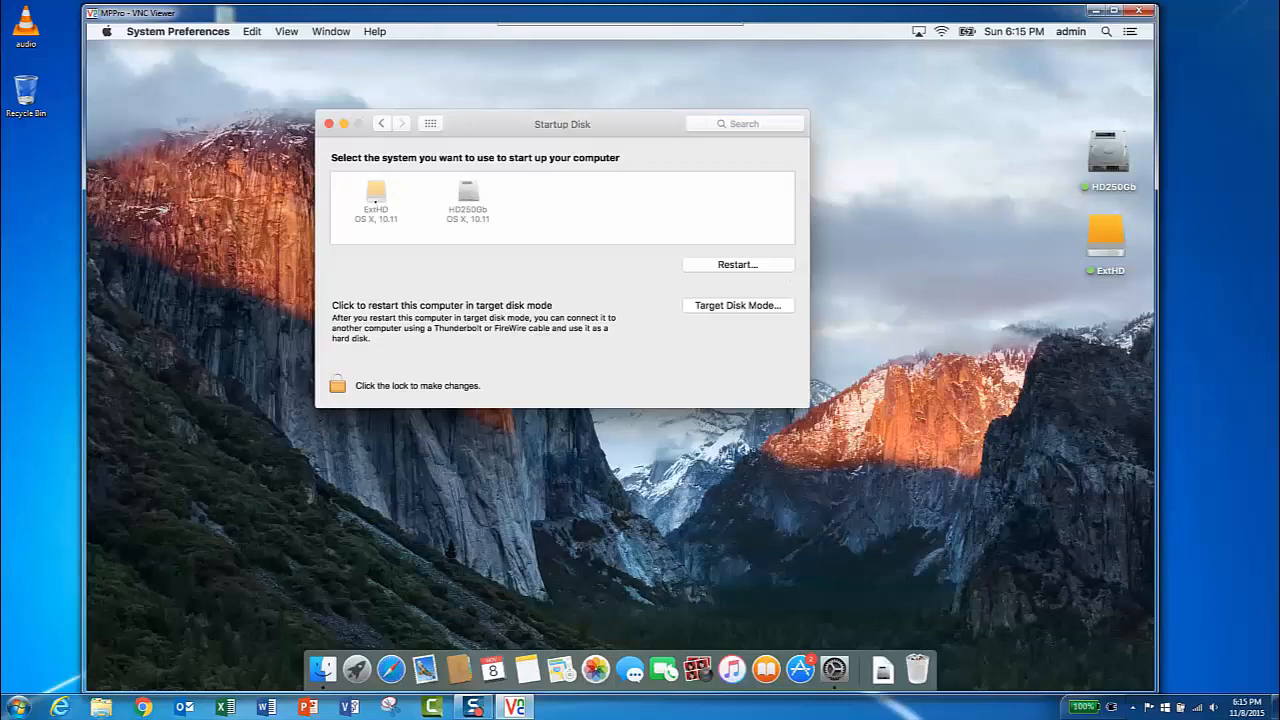
left_click(337, 385)
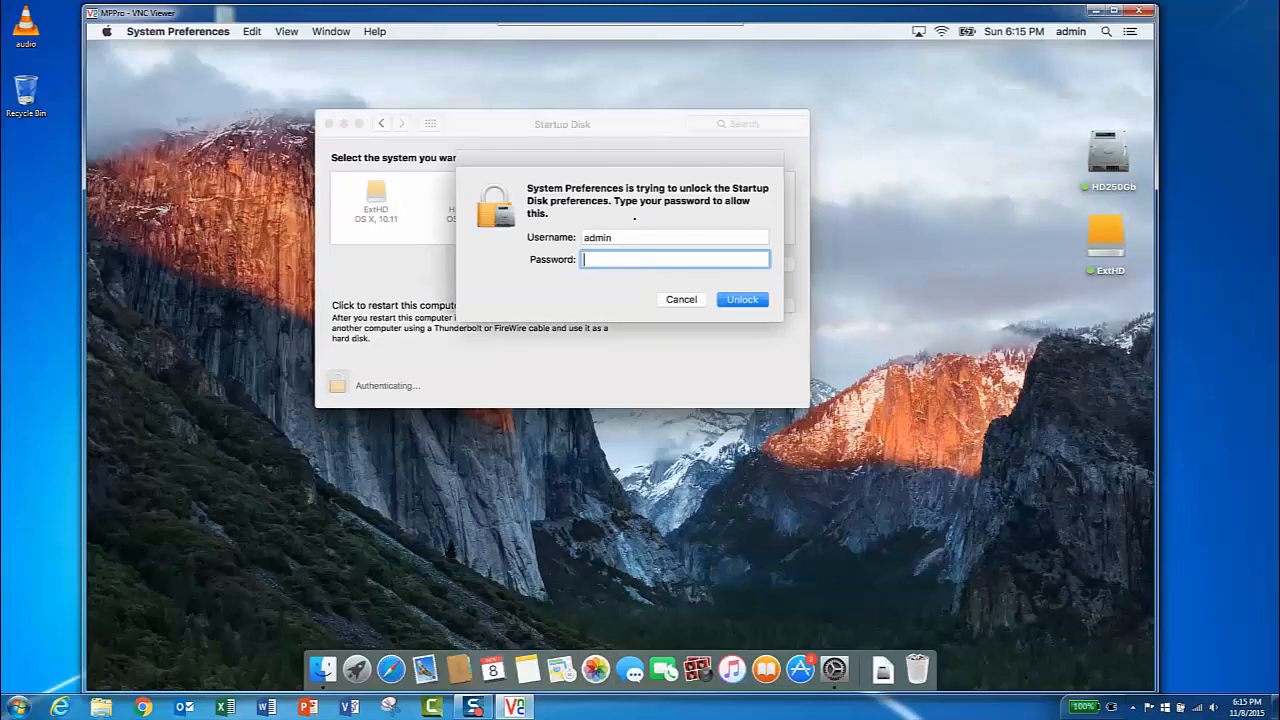
type("********")
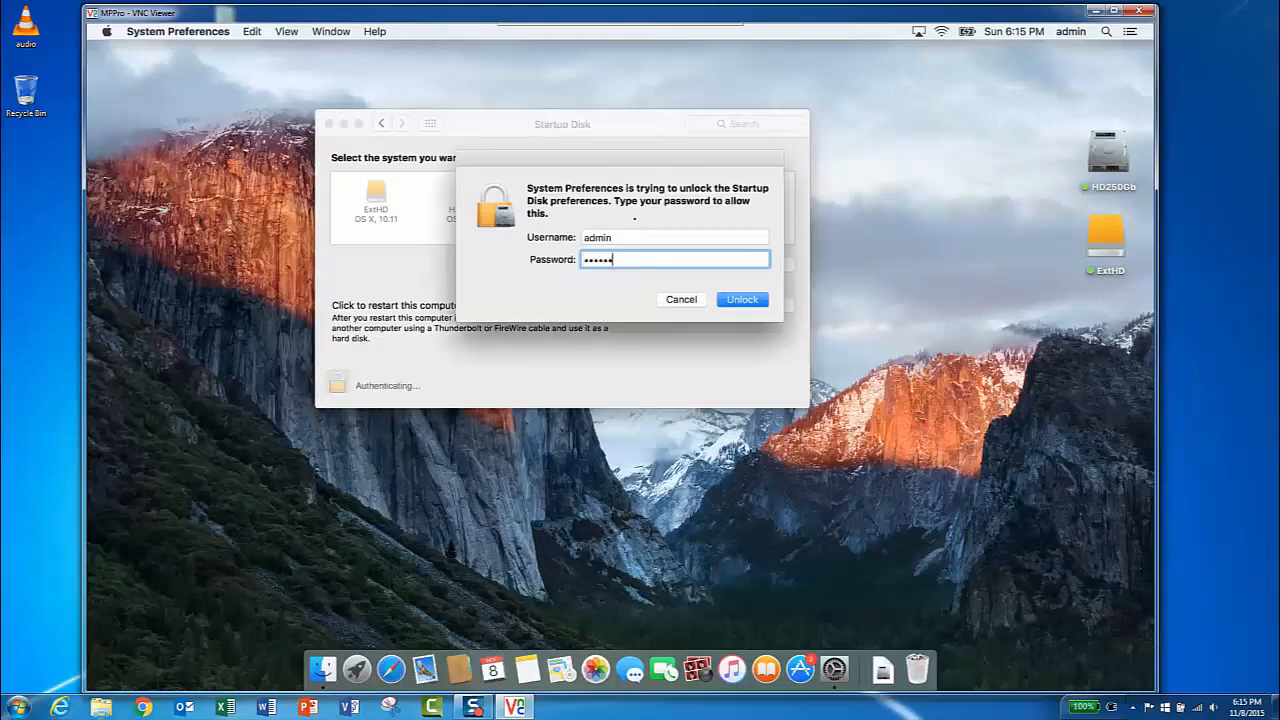
type("*")
key("Return")
left_click(748, 300)
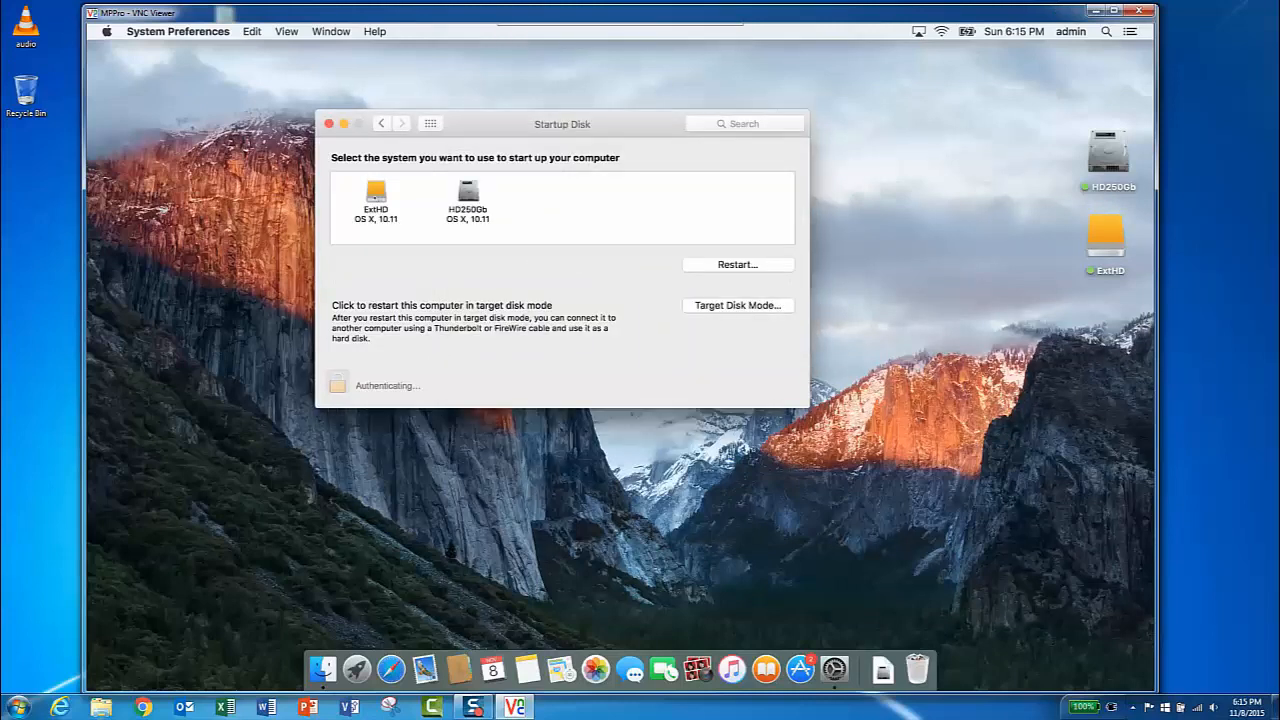
- Choose ExtHD as the startup disk and restart the computer from it
left_click(376, 193)
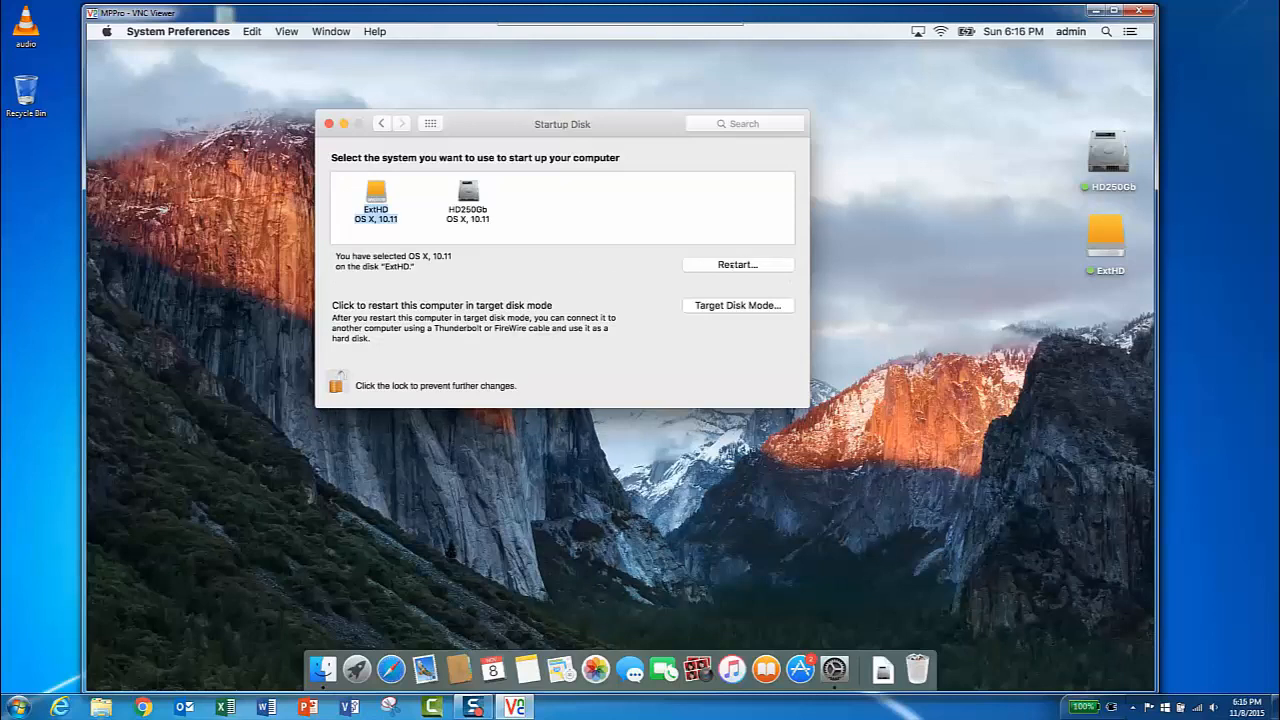
left_click(732, 265)
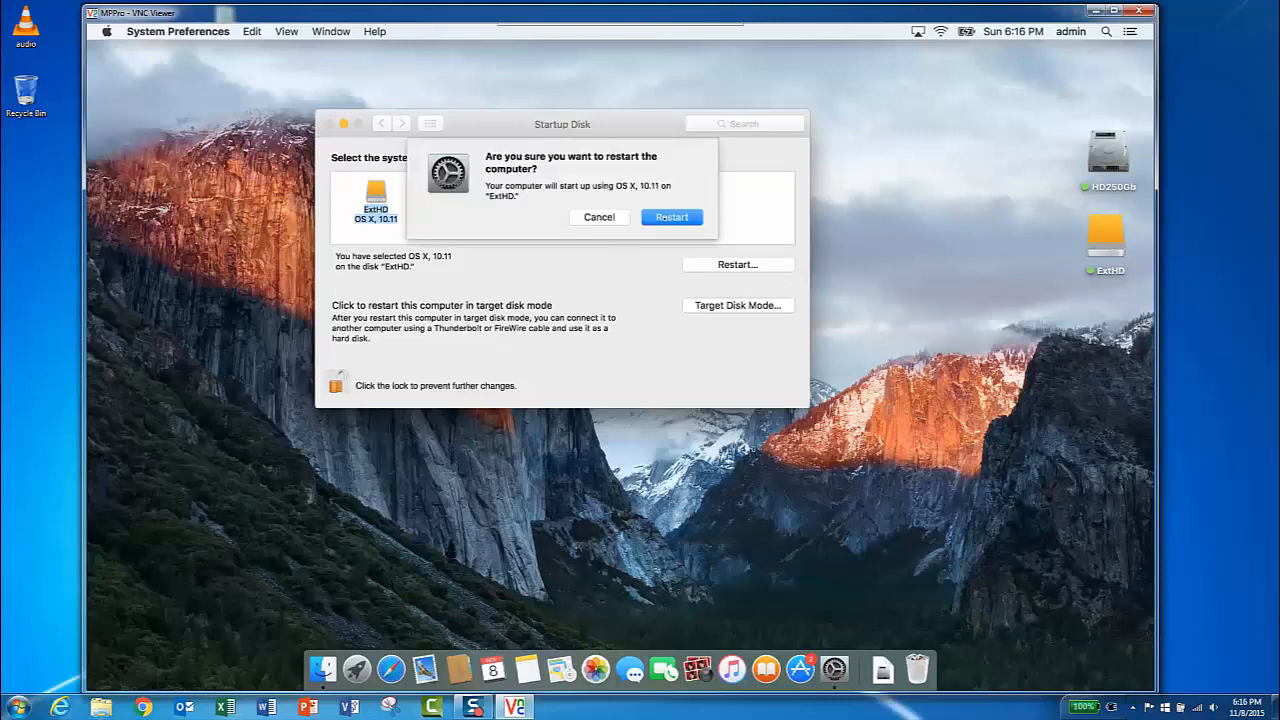
left_click(672, 217)
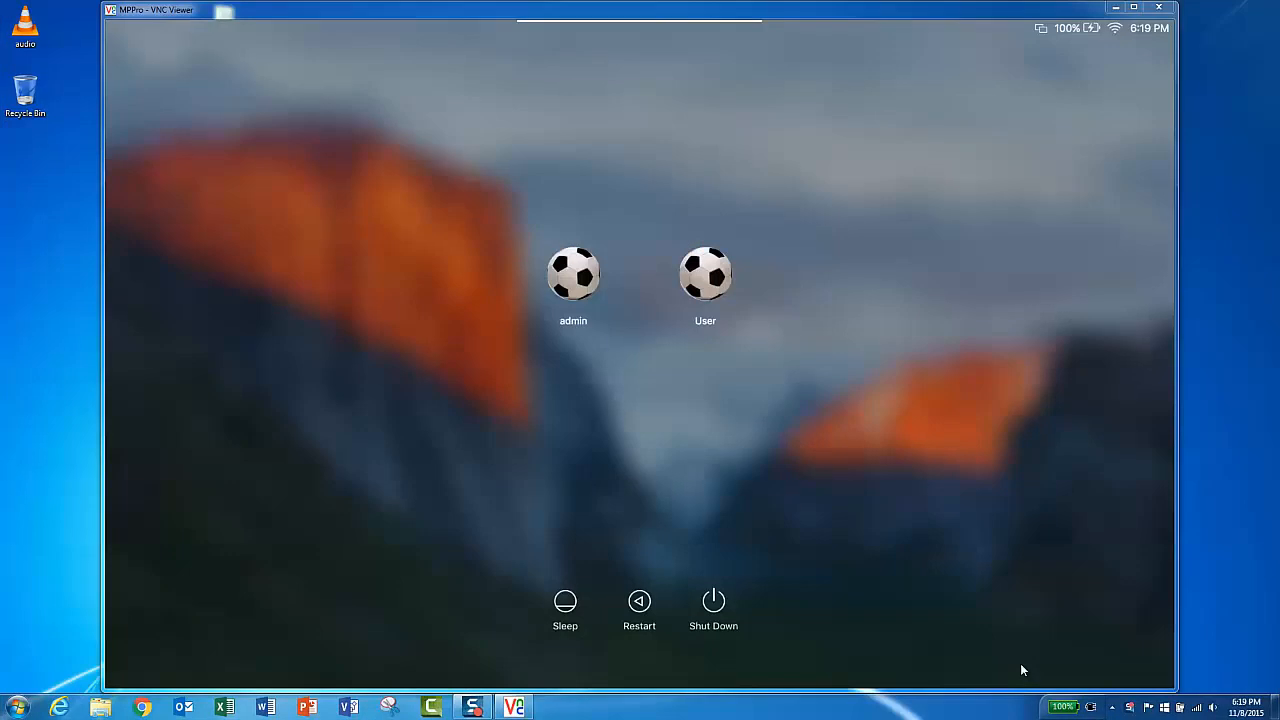
- Log in to the admin account by entering its password
left_click(575, 278)
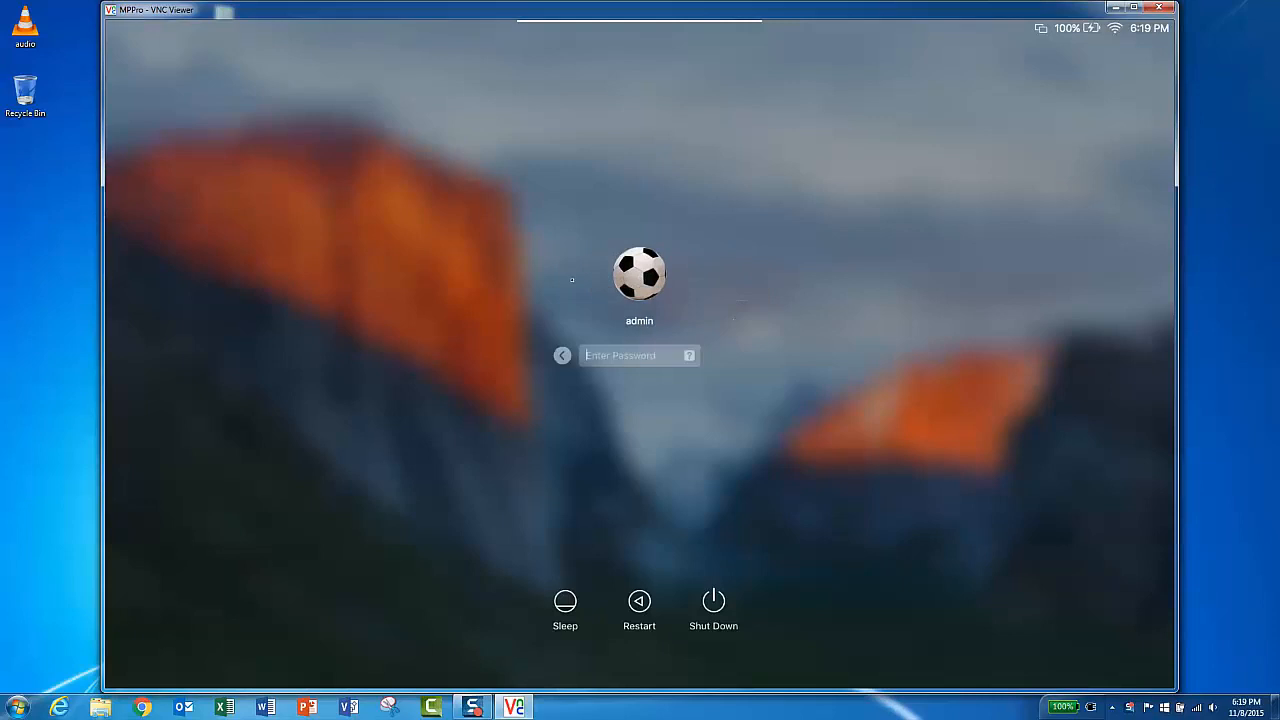
type("••••••••")
key("Return")
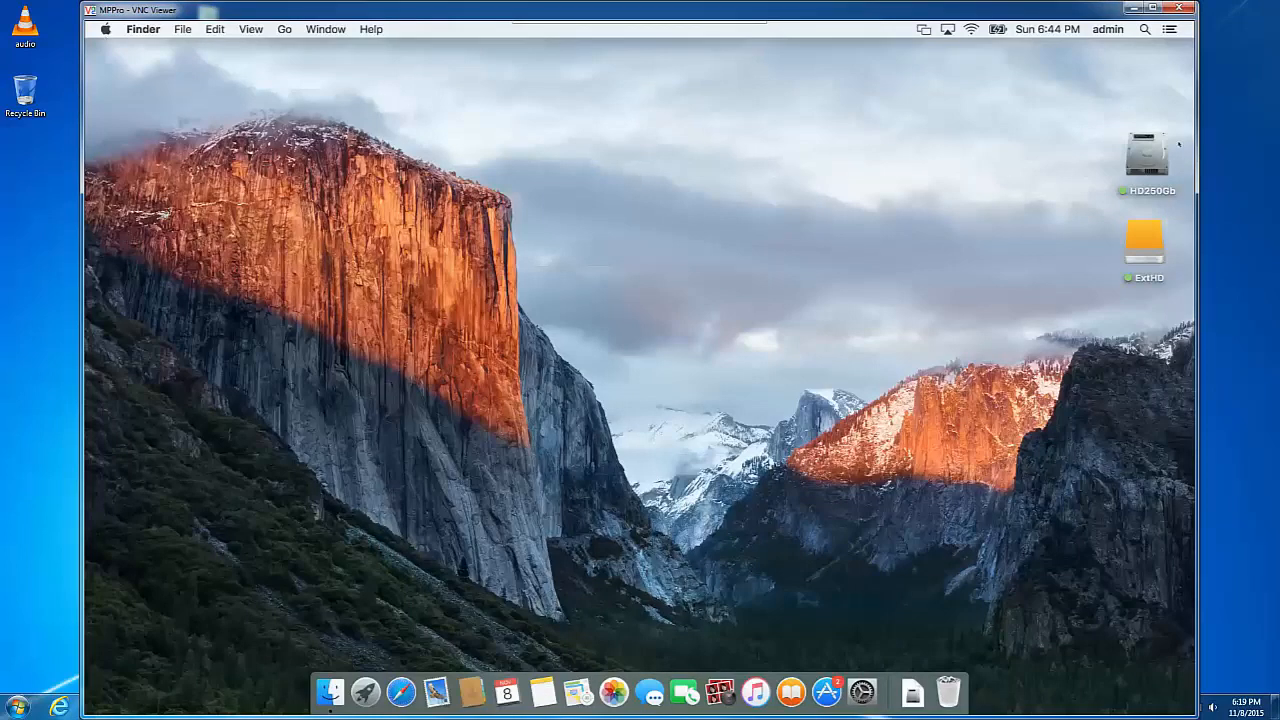
- Verify in About This Mac that the Mac has started up from ExtHD, then close the window
left_click_drag(1084, 112, 1069, 211)
left_click(1157, 248)
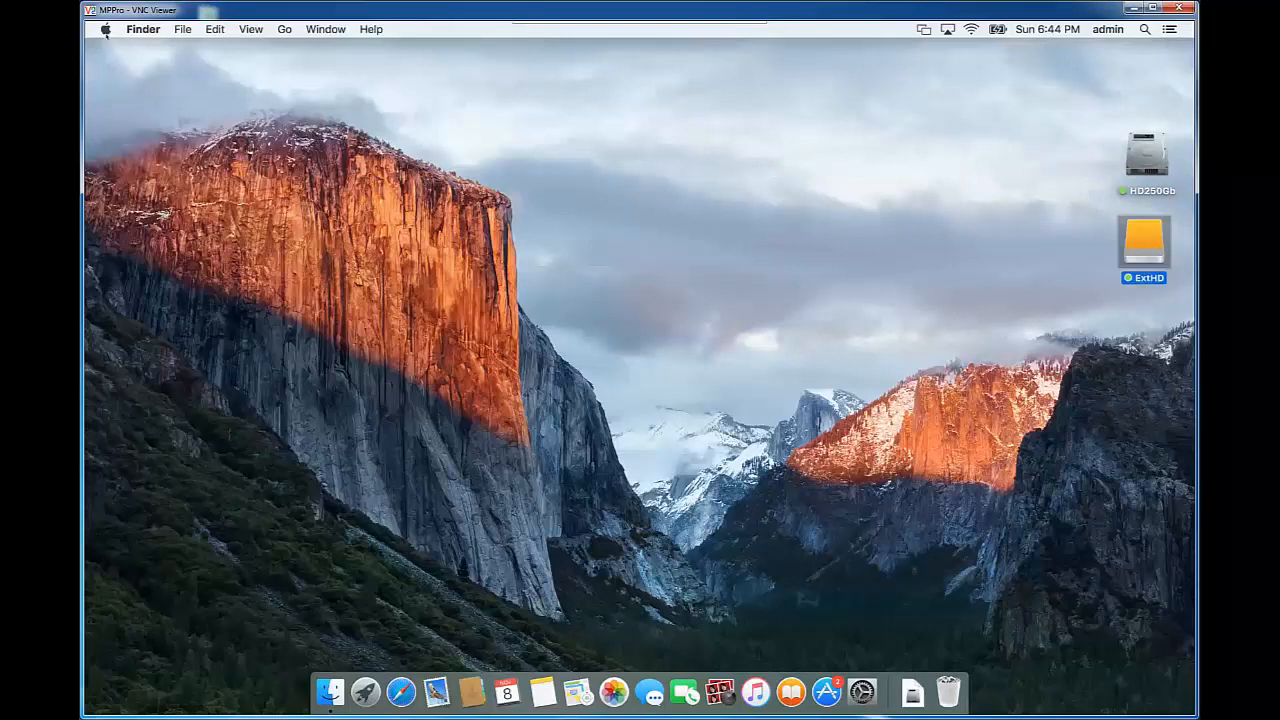
left_click(105, 30)
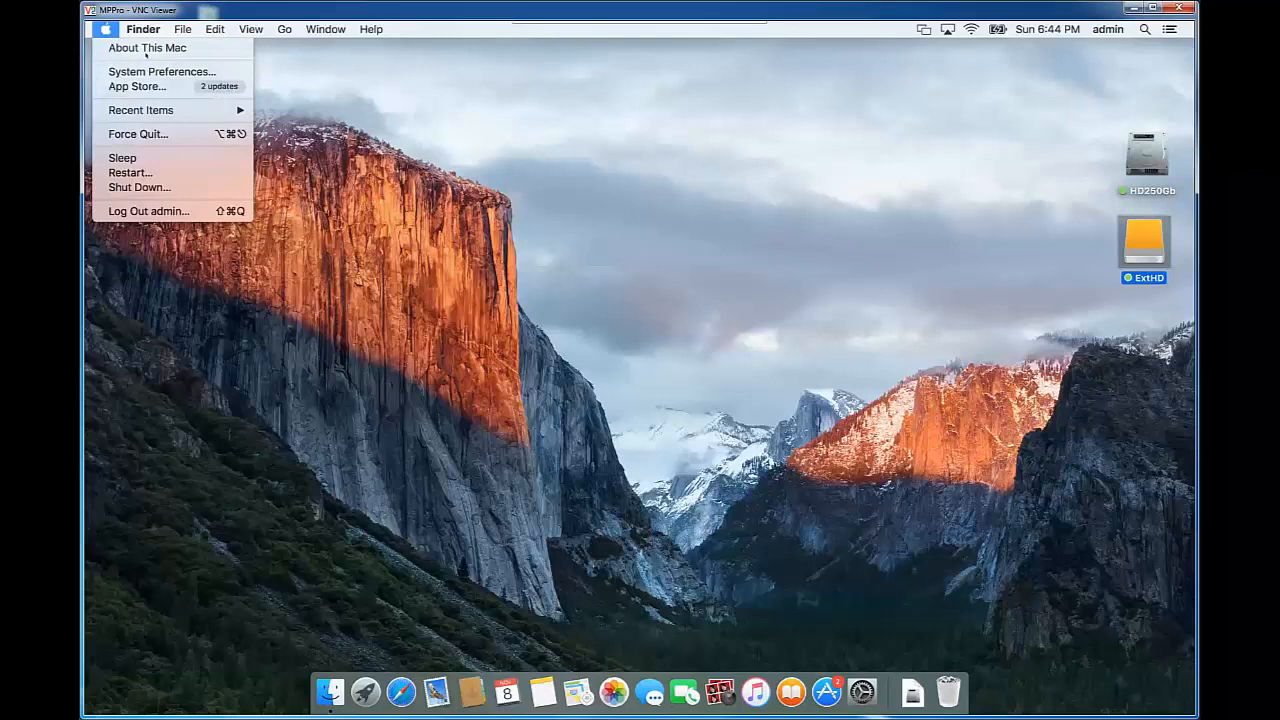
left_click(147, 48)
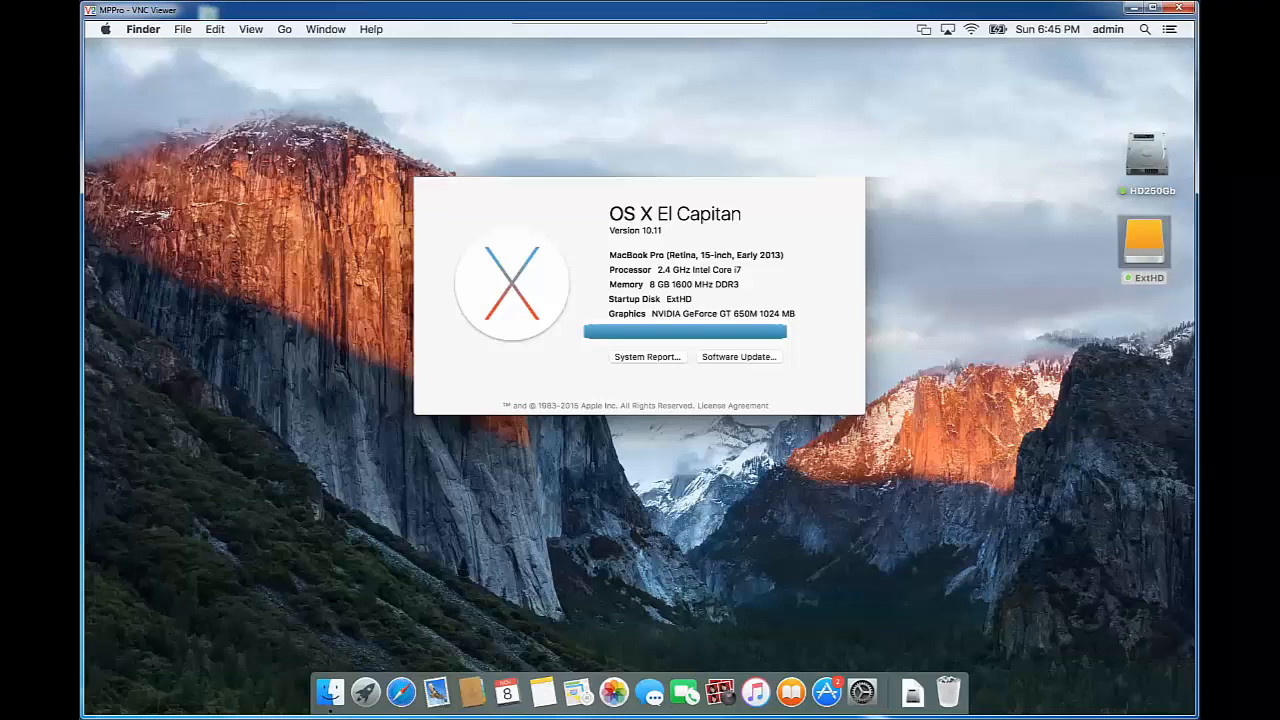
left_click(428, 157)
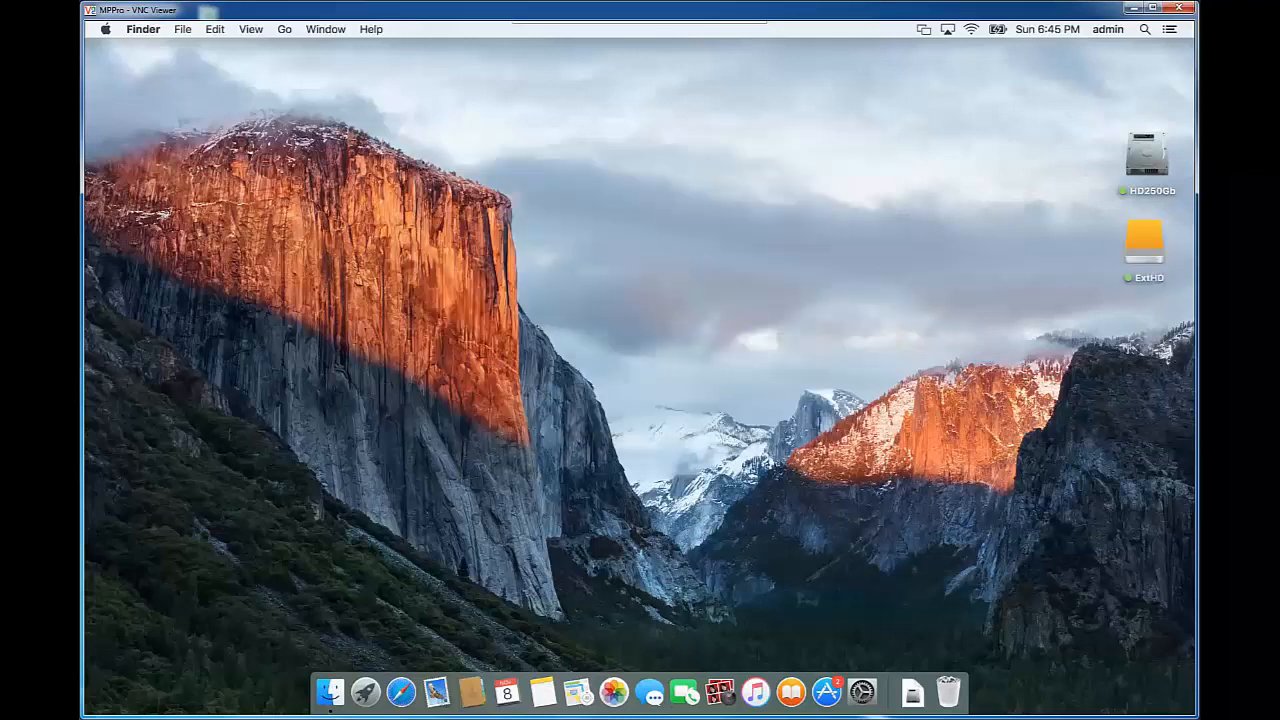